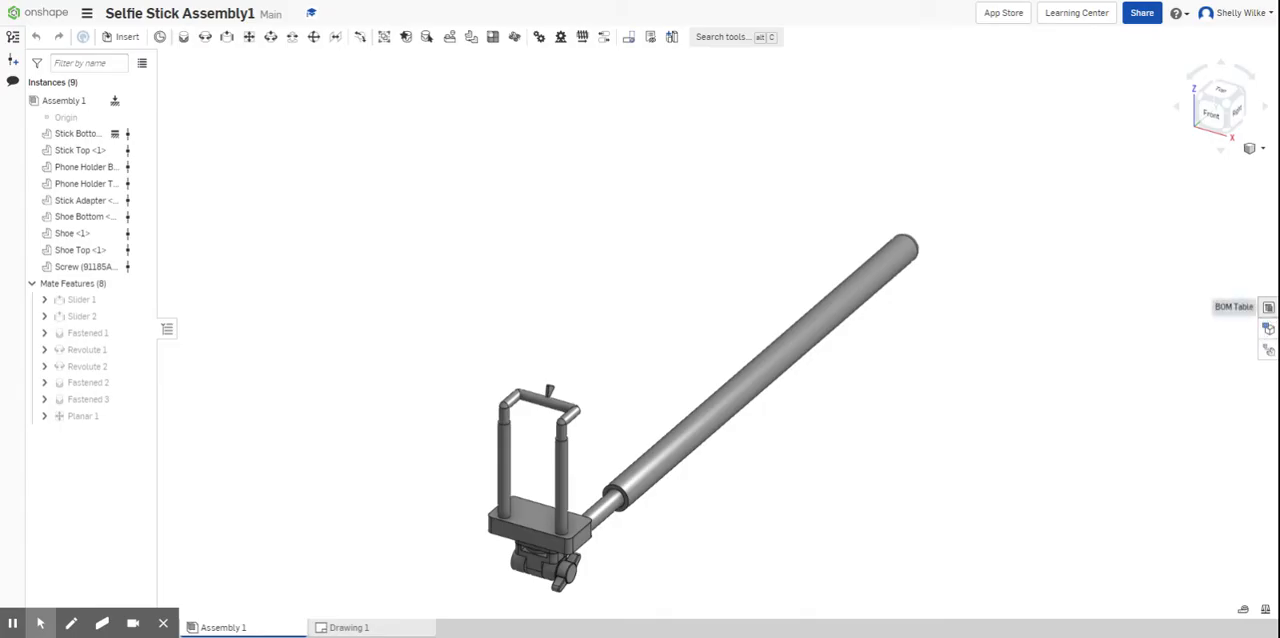
# - Open the assembly's bill of materials and remove its Name column
pyautogui.click(1267, 308)
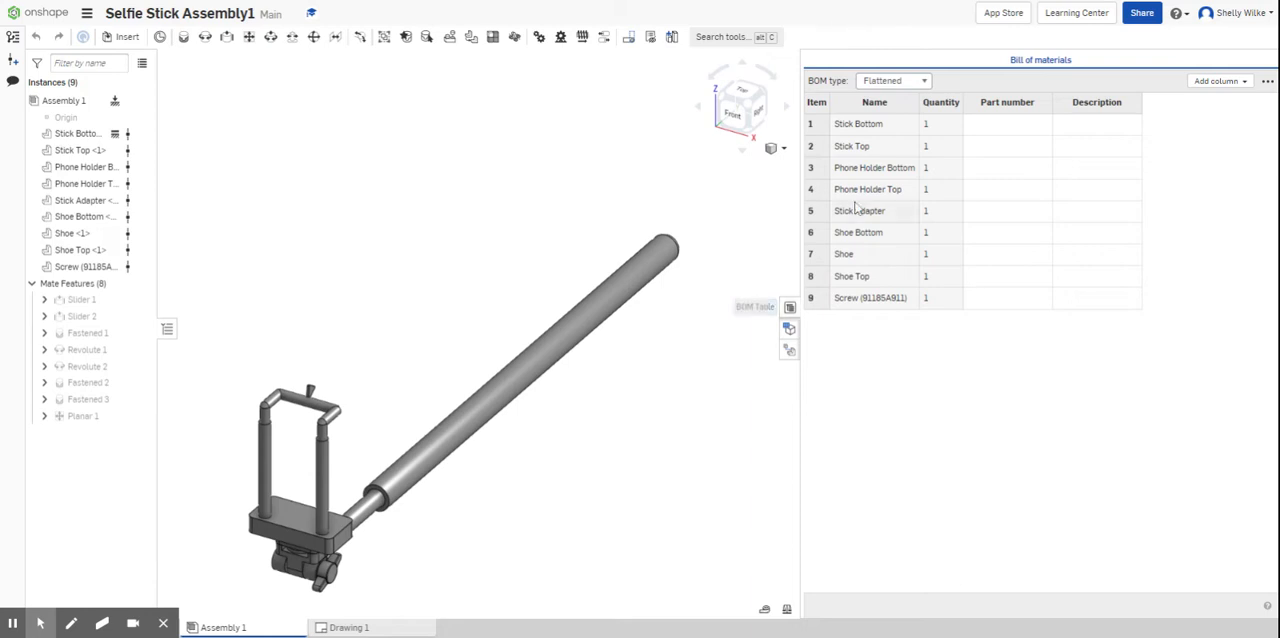
pyautogui.rightClick(862, 106)
pyautogui.click(876, 137)
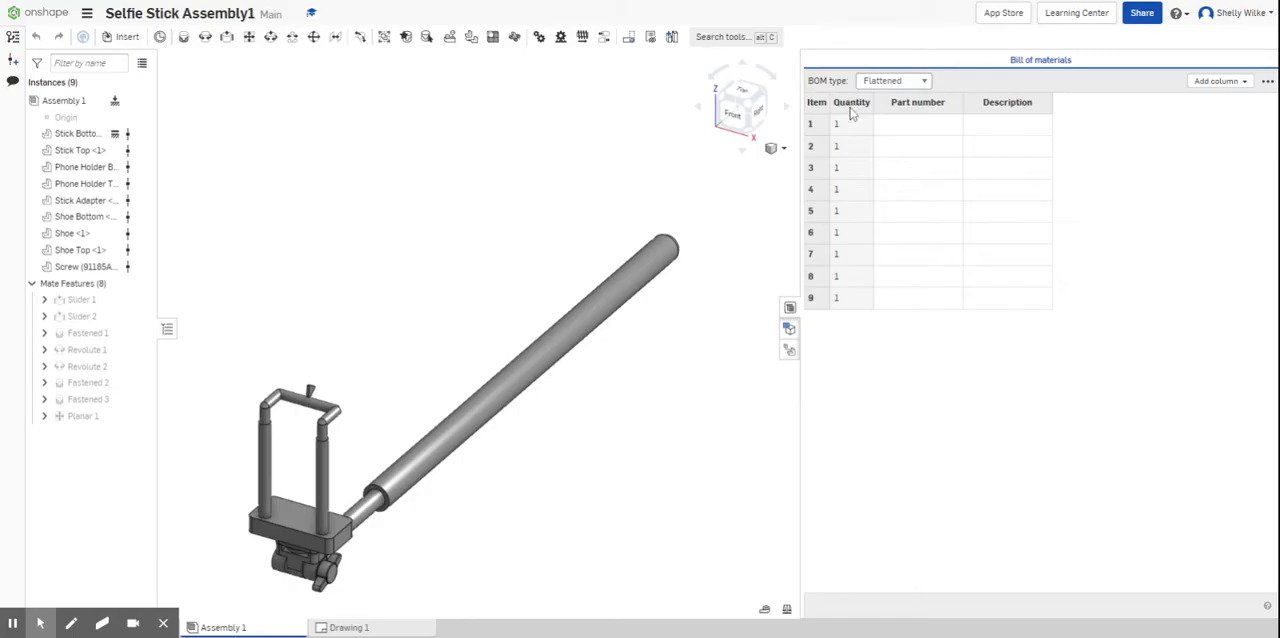
# - Add the Name column back to the bill of materials
pyautogui.click(1216, 81)
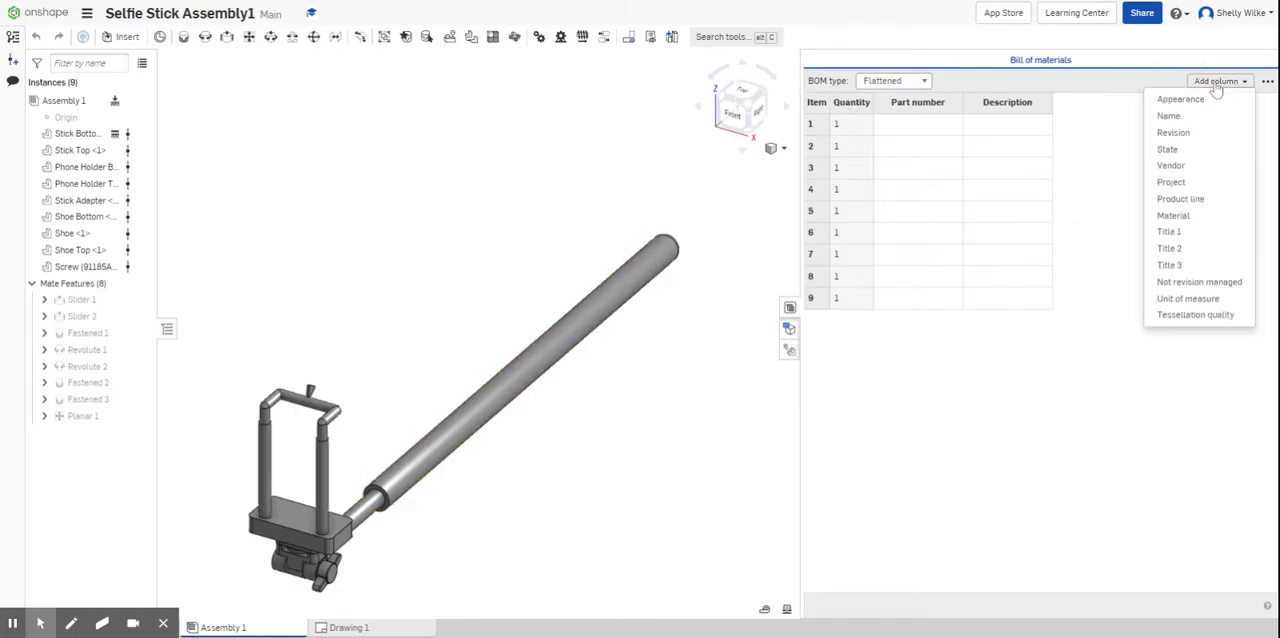
pyautogui.click(1198, 116)
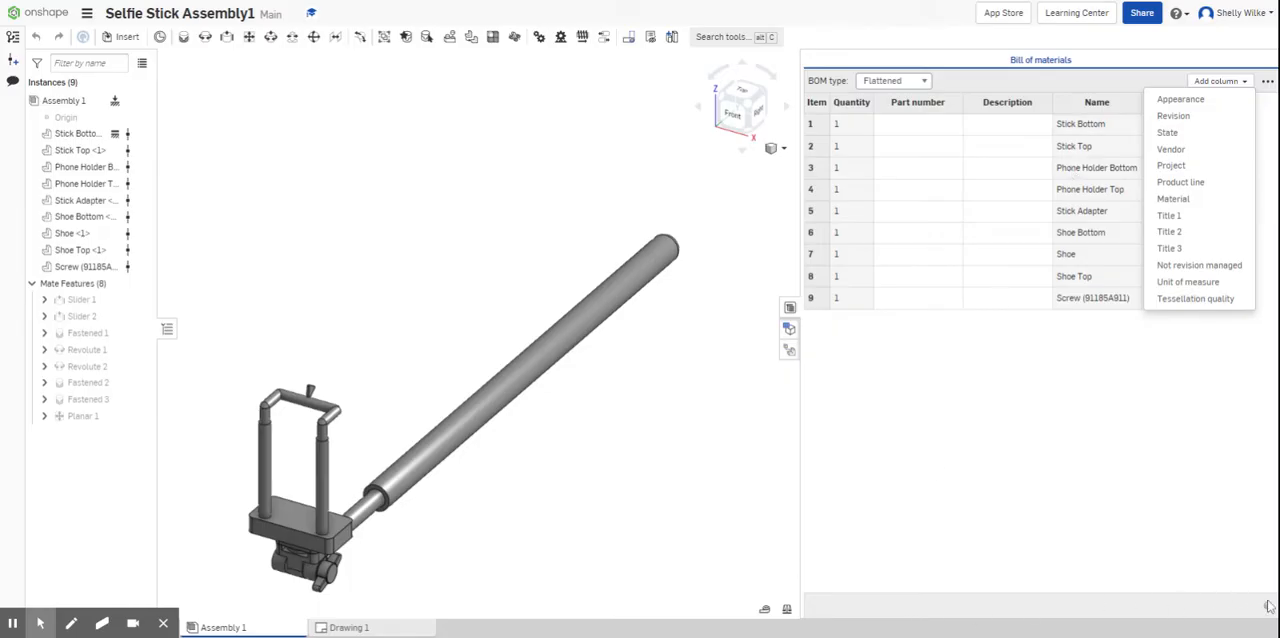
pyautogui.click(1218, 80)
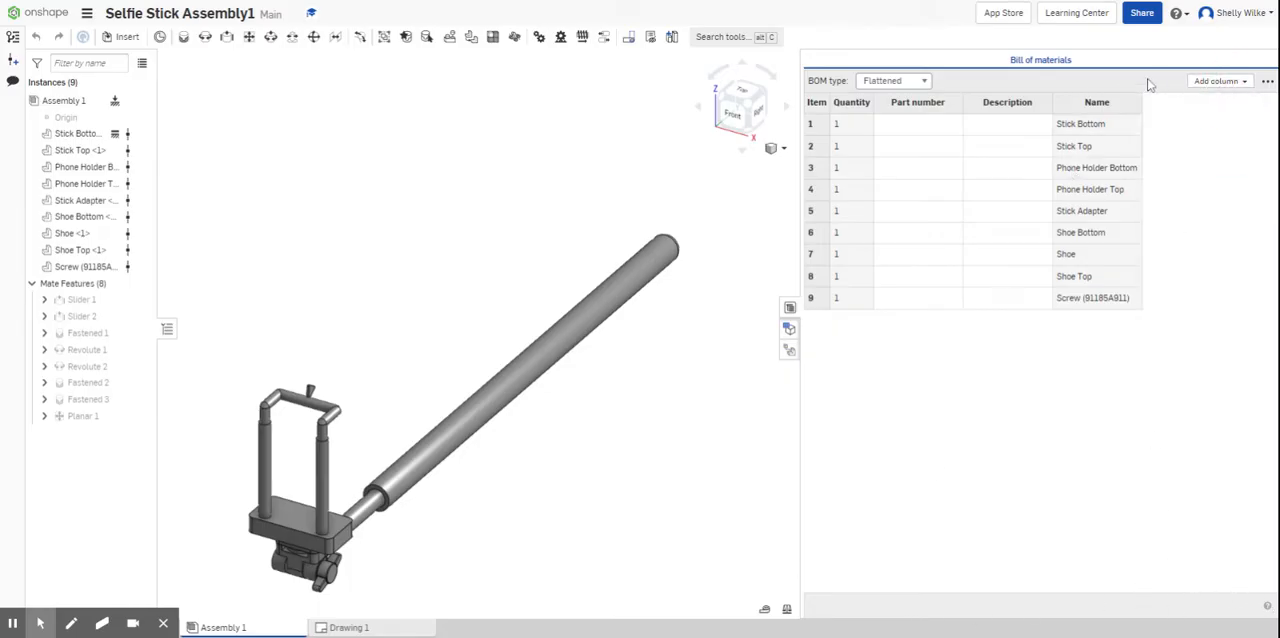
# - Move the Name column of the bill of materials so it sits directly between Item and Quantity
pyautogui.rightClick(1097, 110)
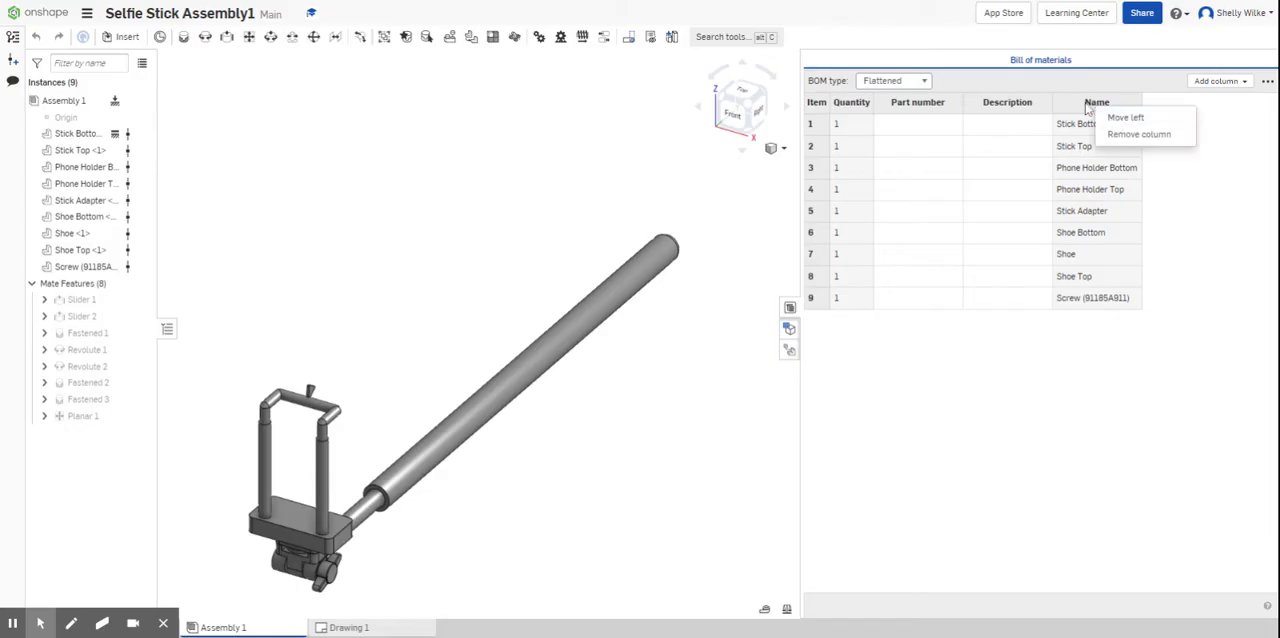
pyautogui.click(1123, 117)
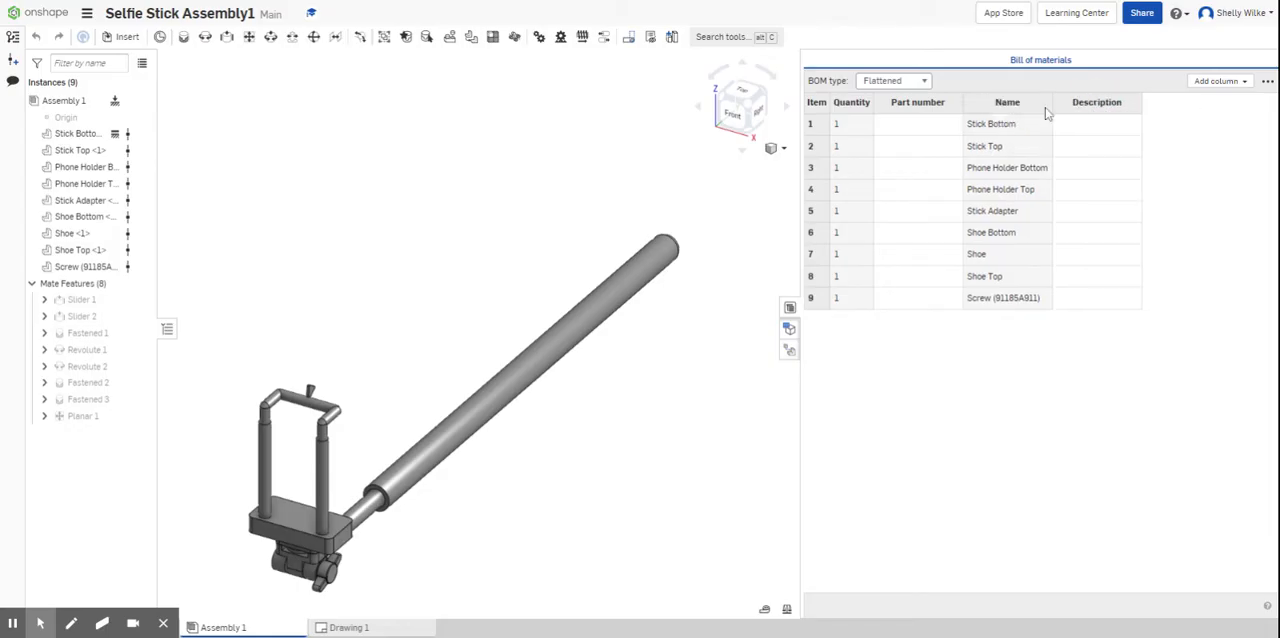
pyautogui.rightClick(1022, 108)
pyautogui.click(1053, 120)
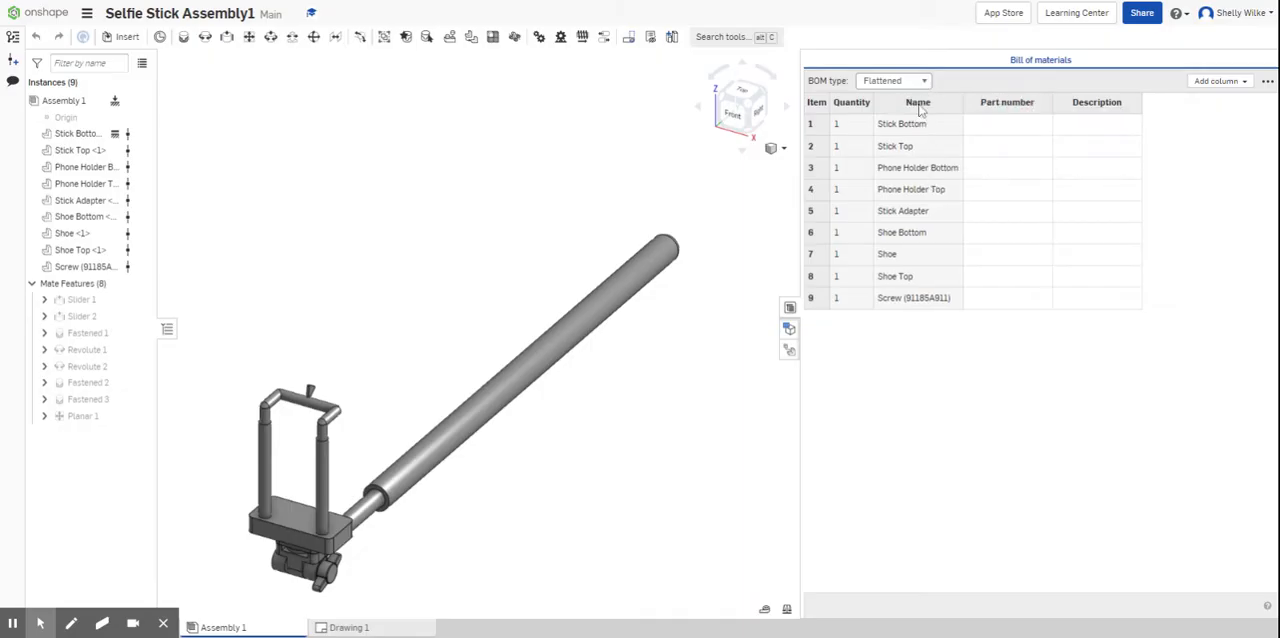
pyautogui.rightClick(927, 108)
pyautogui.click(945, 117)
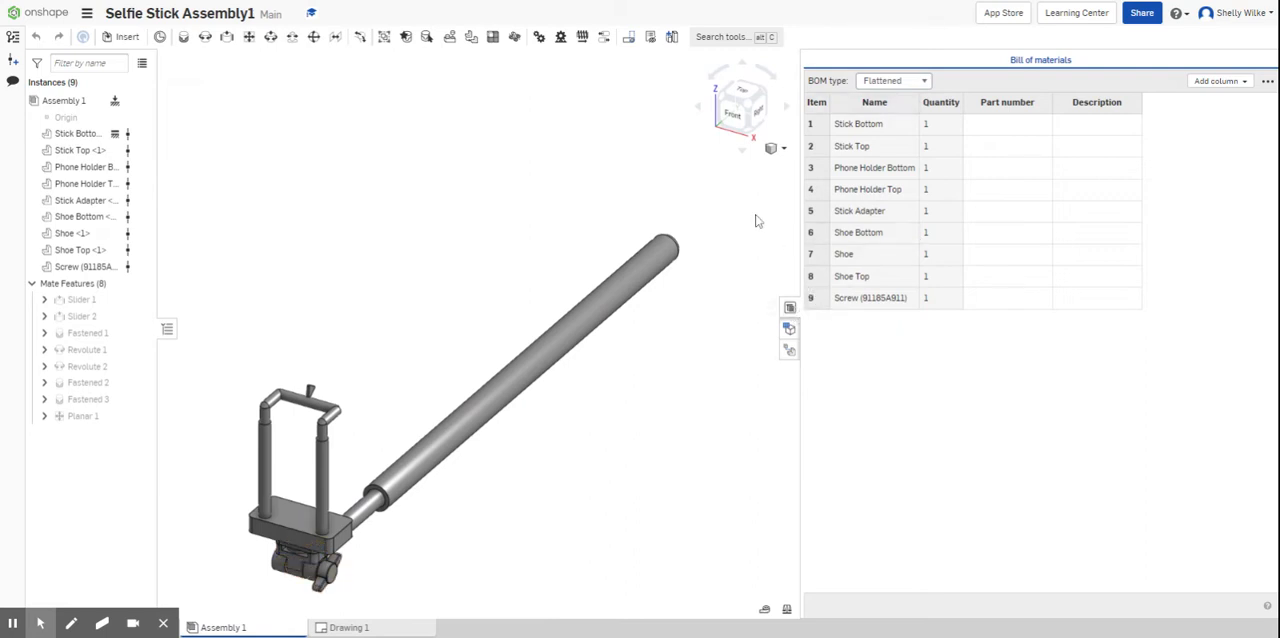
# - Delete the existing exploded view Explode 1 and add a new exploded view to the assembly
pyautogui.click(762, 110)
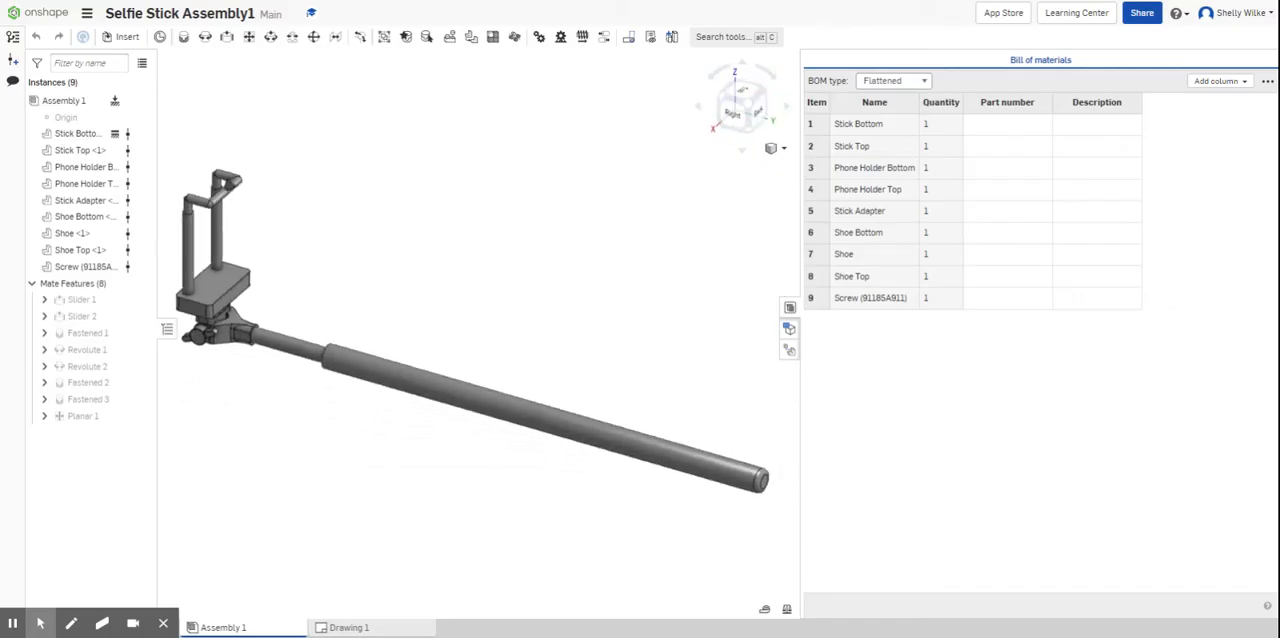
pyautogui.click(788, 330)
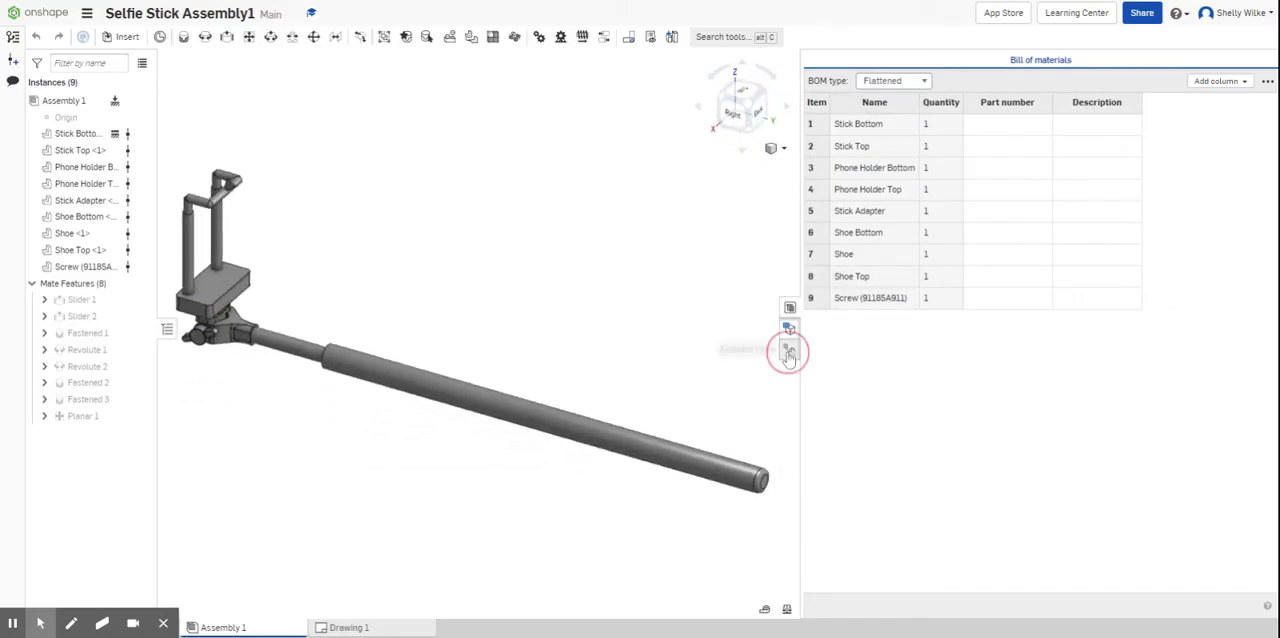
pyautogui.moveTo(801, 269); pyautogui.dragTo(1144, 316)
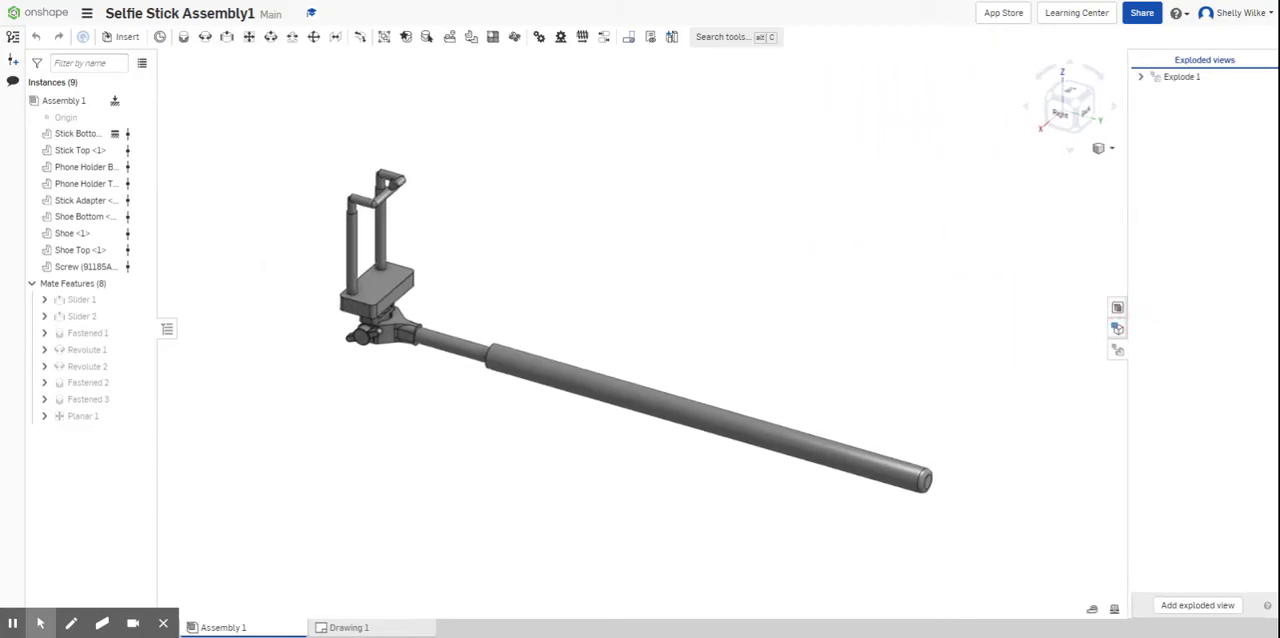
pyautogui.rightClick(1172, 80)
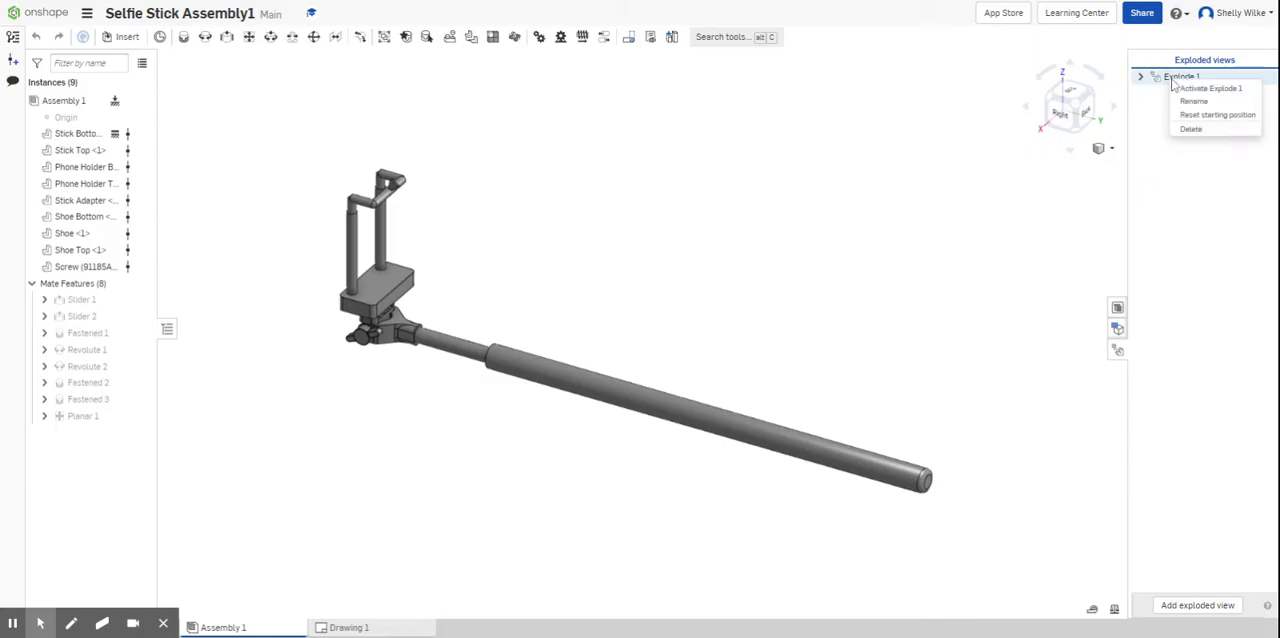
pyautogui.click(1192, 130)
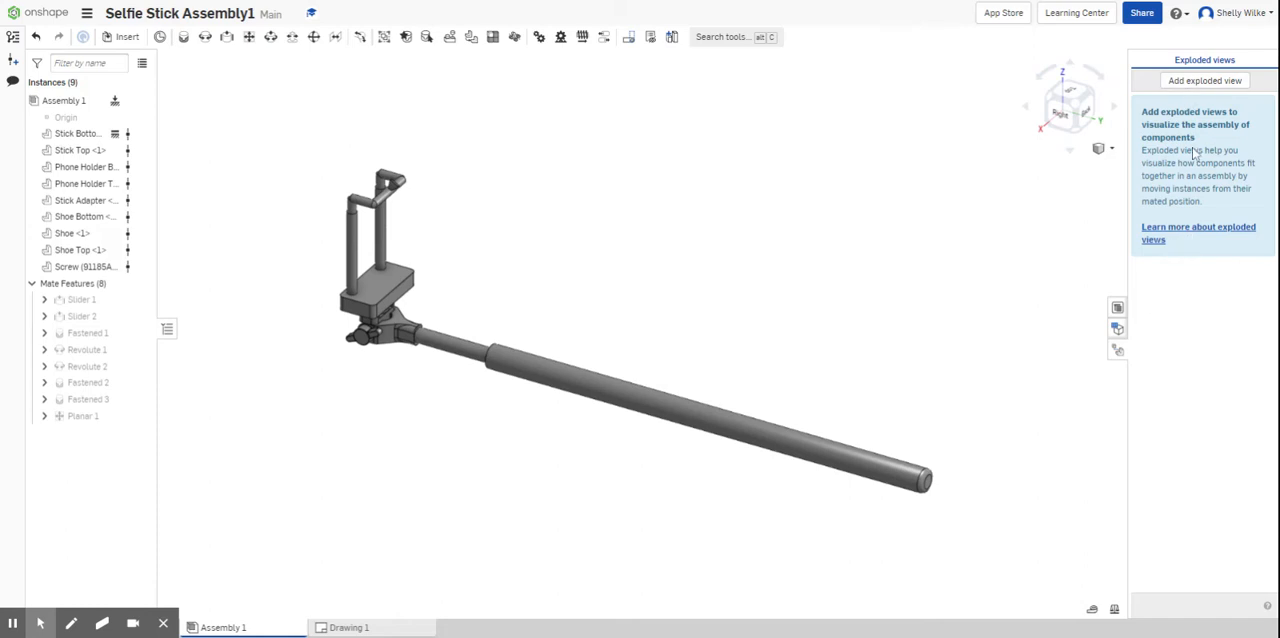
pyautogui.click(1200, 83)
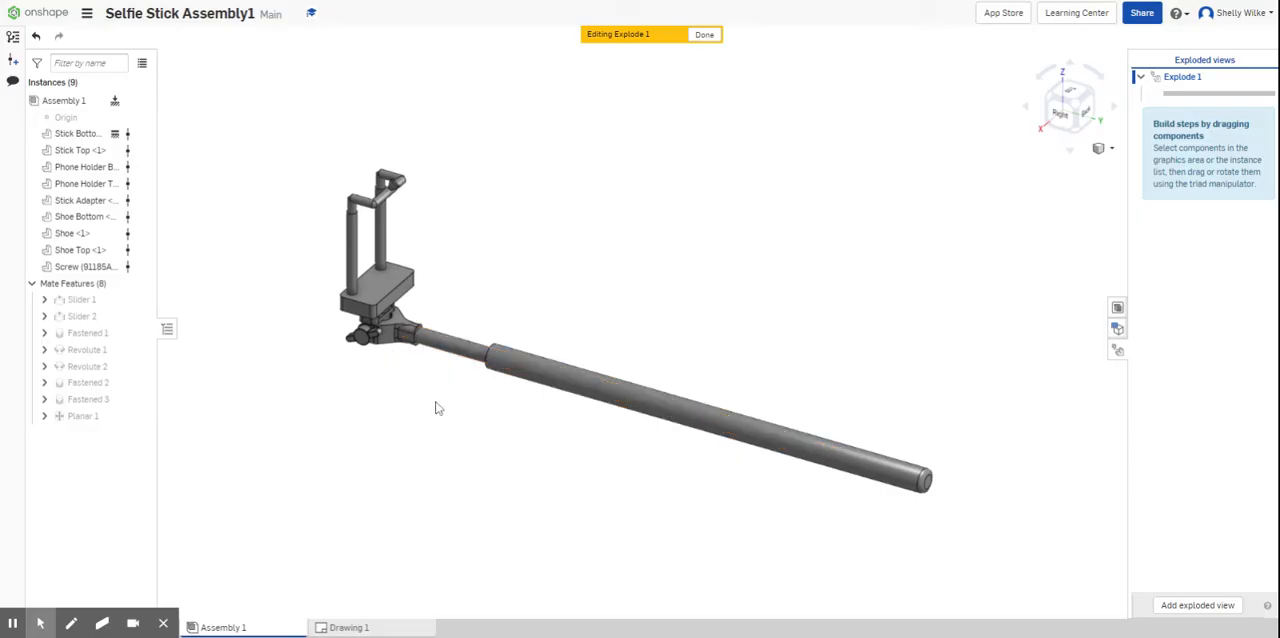
# - Select all components except Stick Bottom and translate them about 10.61 in along the stick axis, out of Stick Bottom
pyautogui.moveTo(444, 397); pyautogui.dragTo(293, 144)
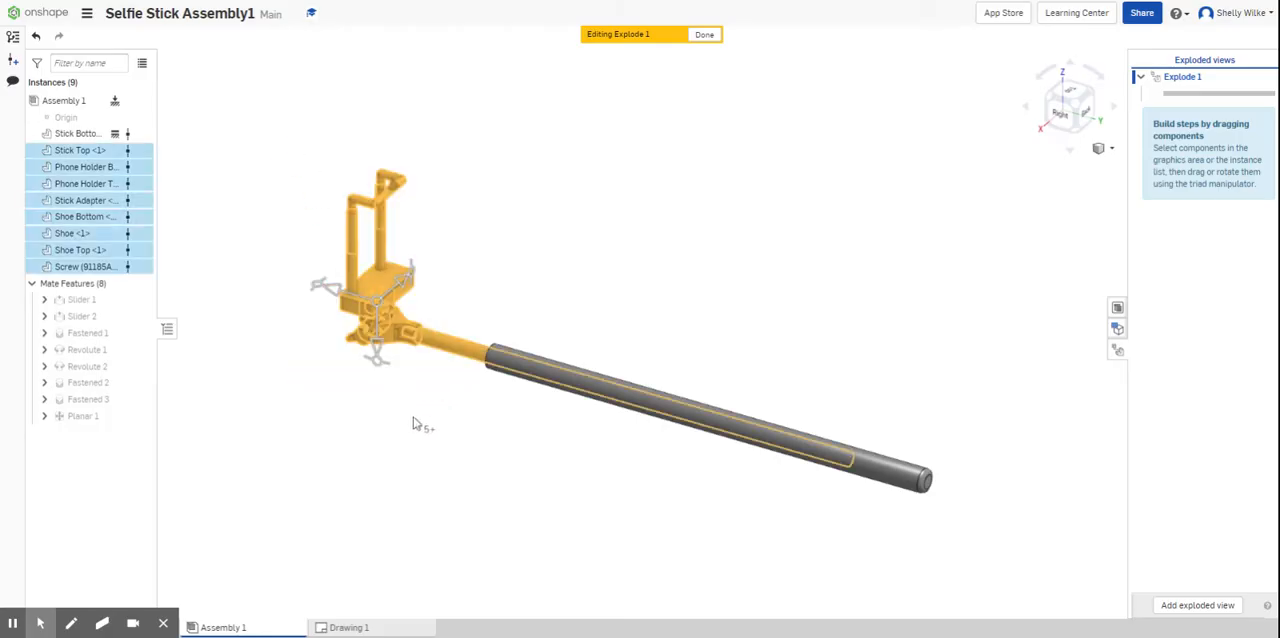
pyautogui.click(84, 152)
pyautogui.click(84, 152)
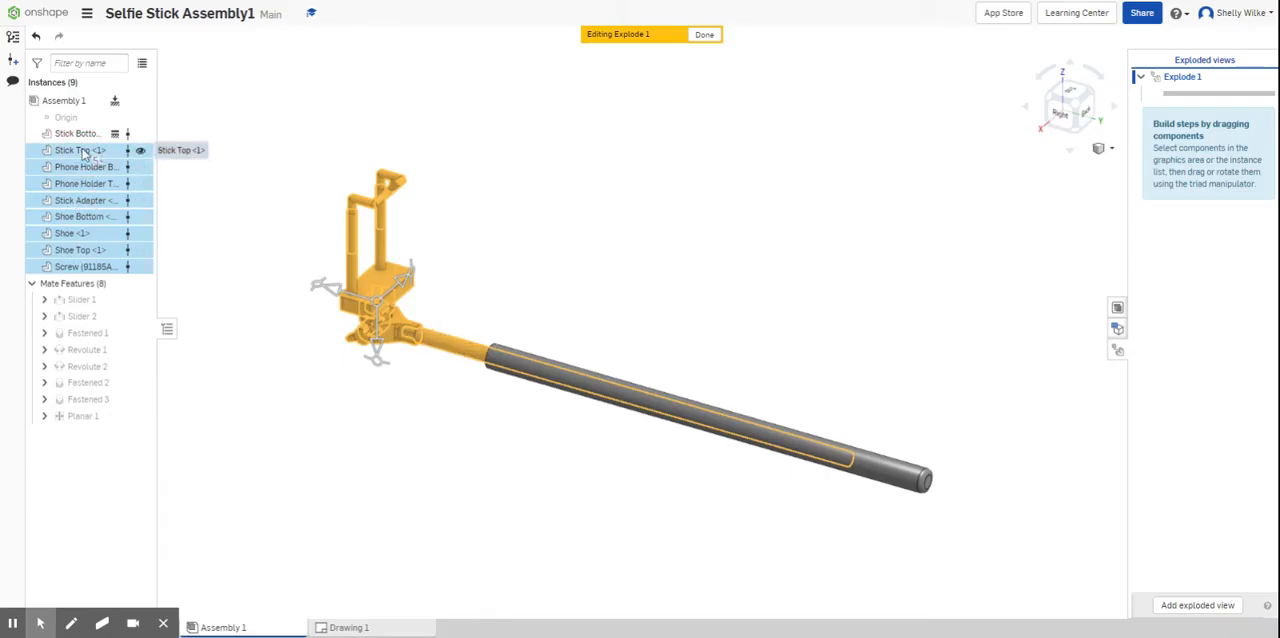
pyautogui.click(84, 152)
pyautogui.click(84, 152)
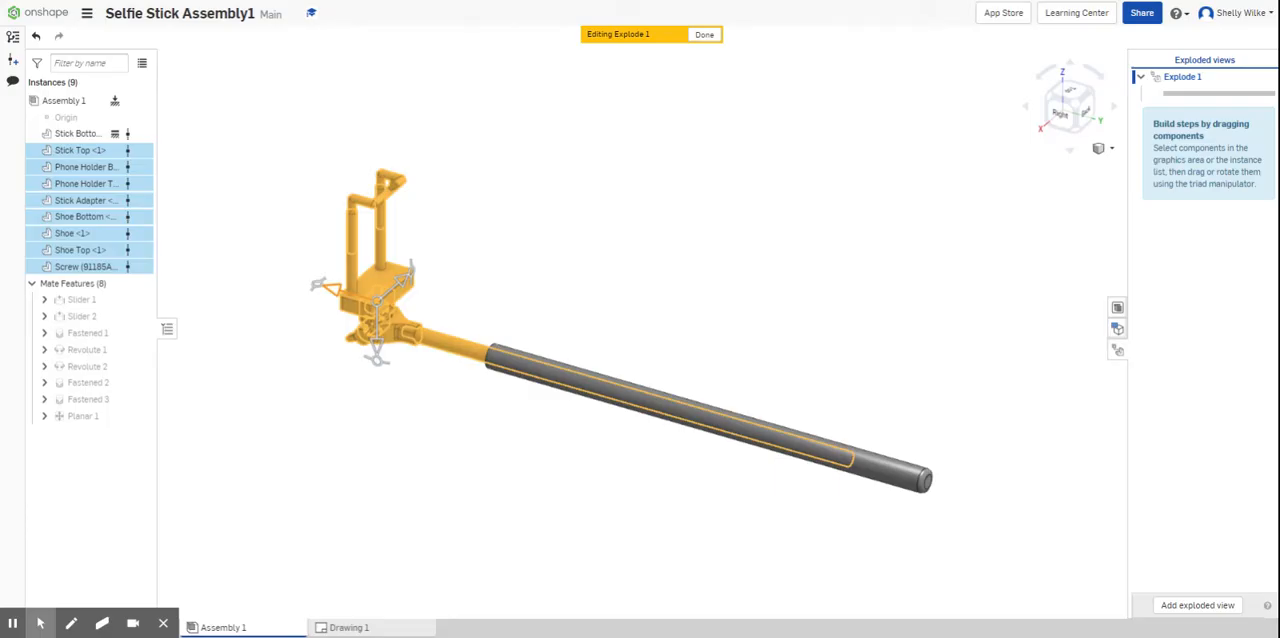
pyautogui.moveTo(322, 286); pyautogui.dragTo(2, 165)
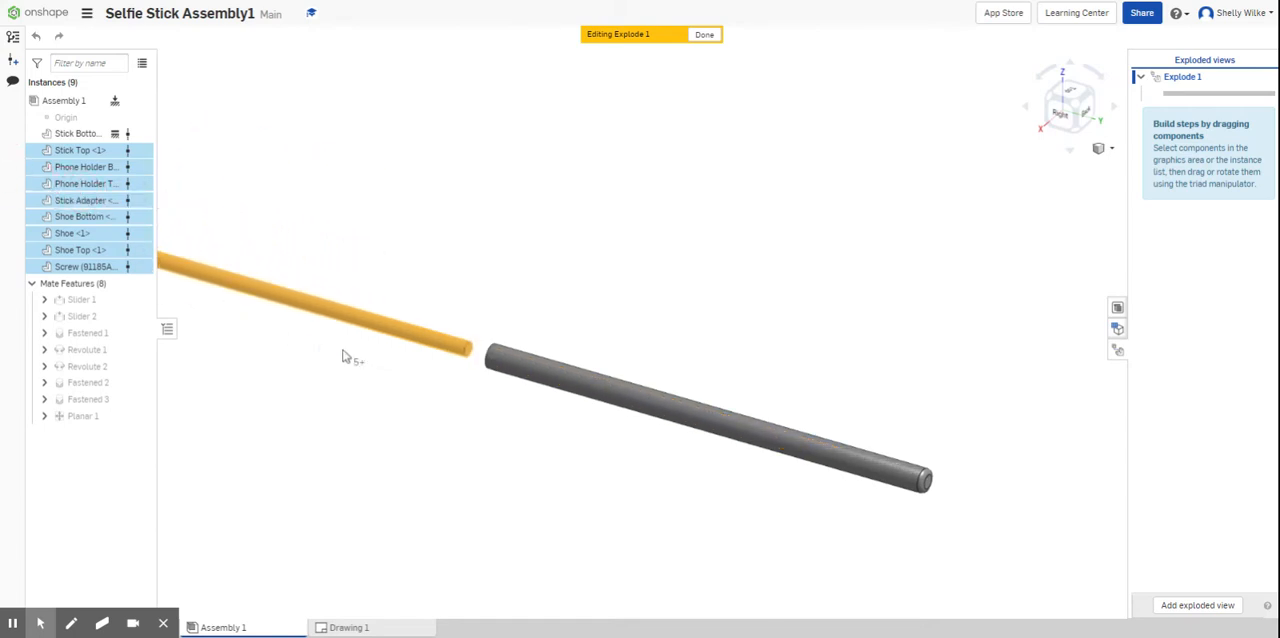
pyautogui.moveTo(411, 380); pyautogui.dragTo(666, 455, button='middle')
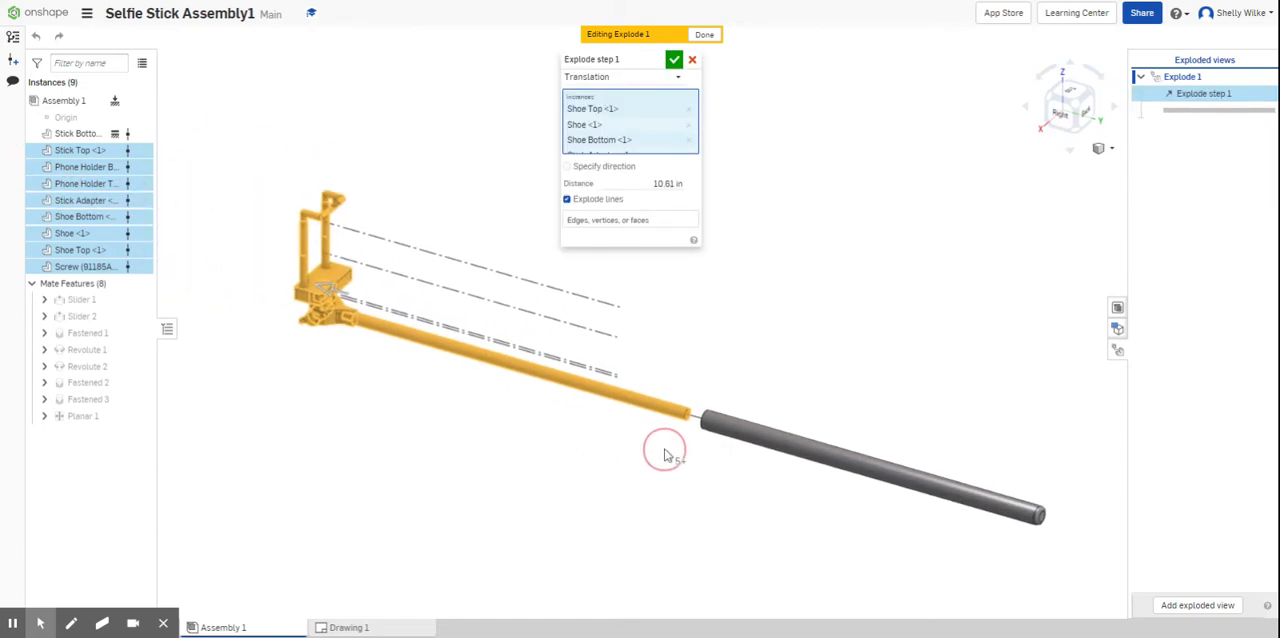
pyautogui.scroll(1, 665, 455)
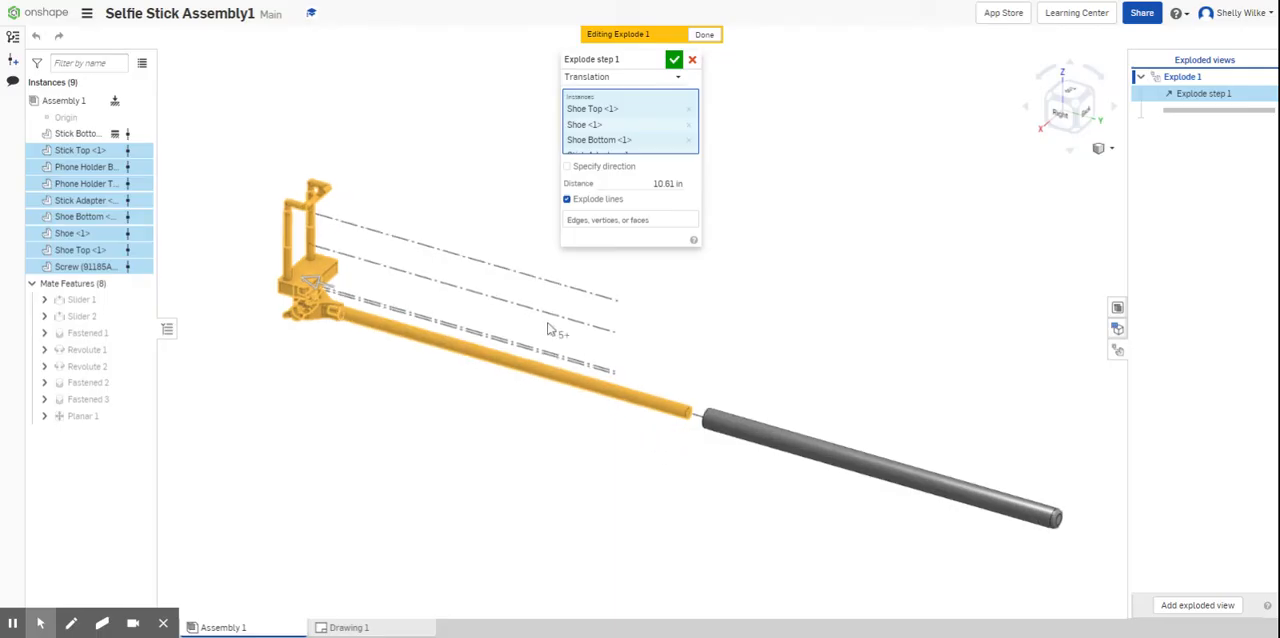
# - Set the first explode step's translation distance to 10.5 in and accept the step
pyautogui.click(666, 183)
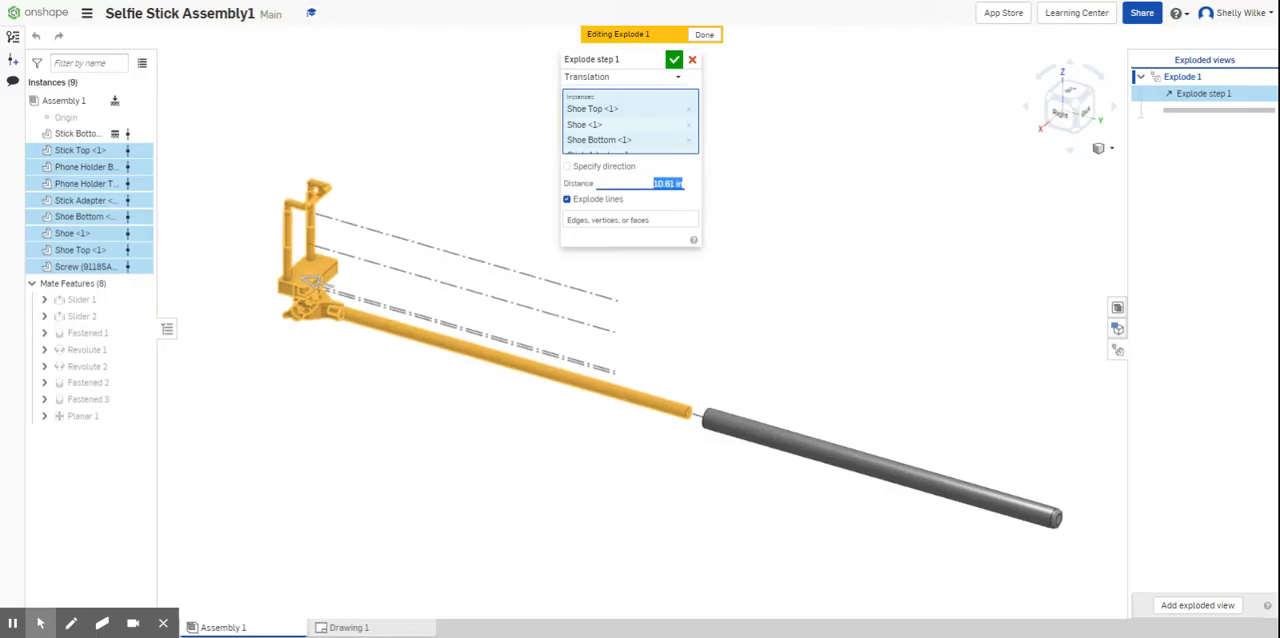
pyautogui.write('10.5')
pyautogui.press('Return')
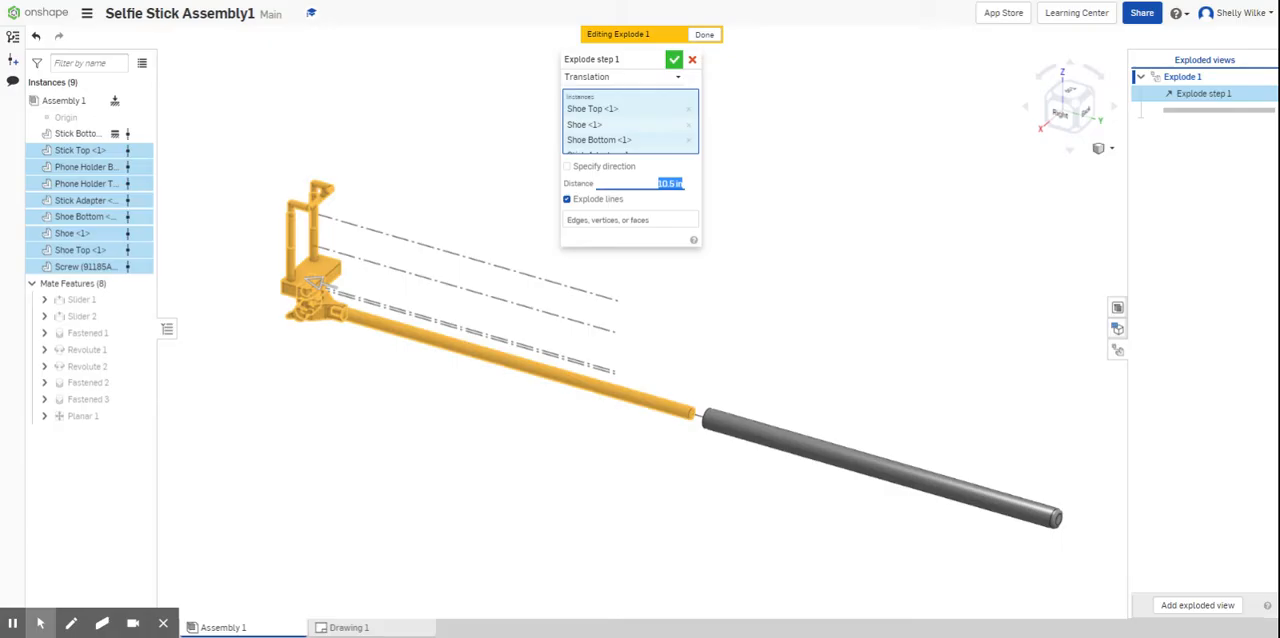
pyautogui.click(675, 60)
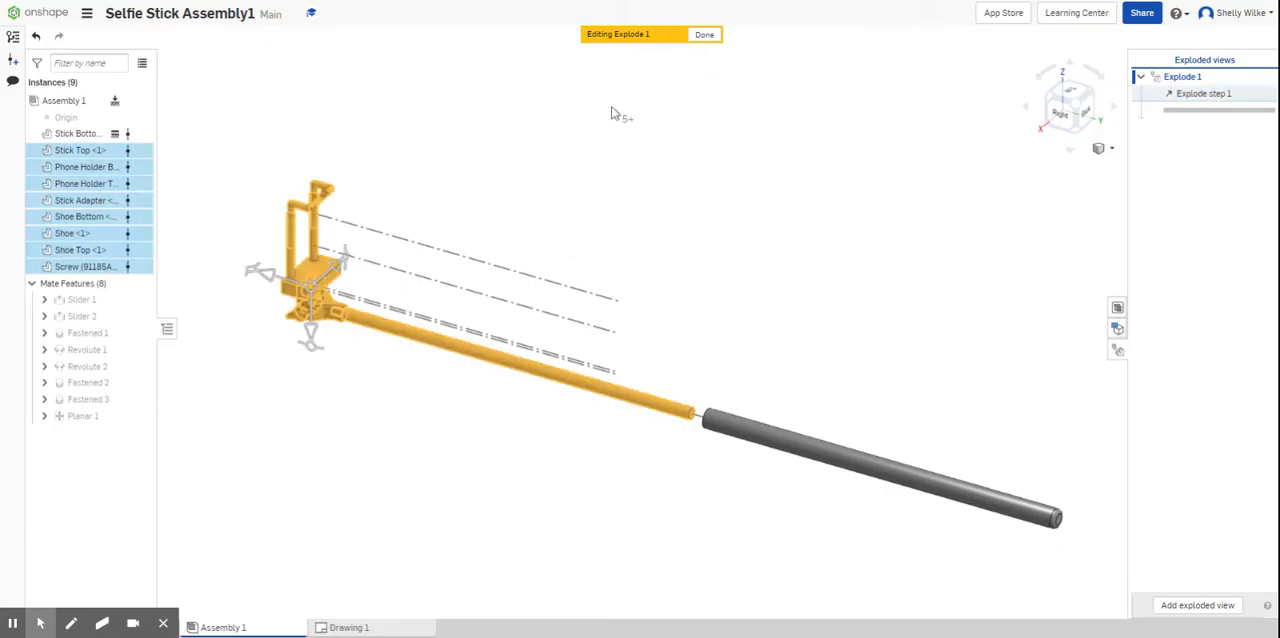
# - Exclude Stick Top from the selection and explode the remaining components 0.75 in along the stick axis, away from Stick Top
pyautogui.click(80, 150)
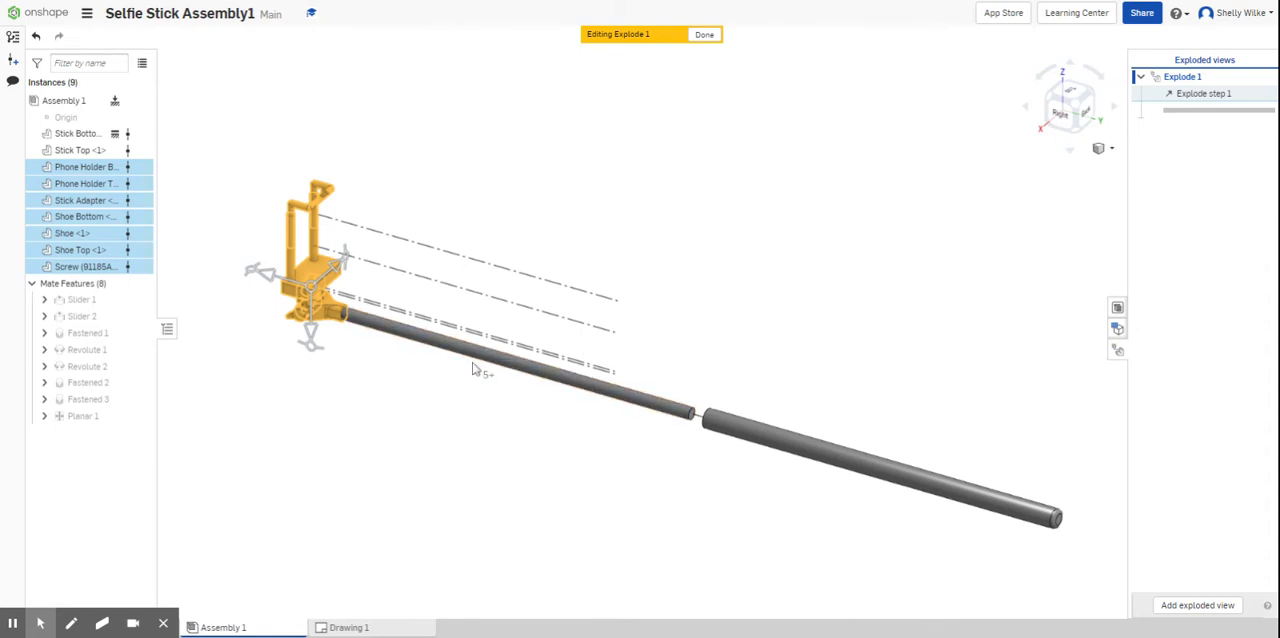
pyautogui.click(263, 277)
pyautogui.moveTo(263, 277); pyautogui.dragTo(240, 285)
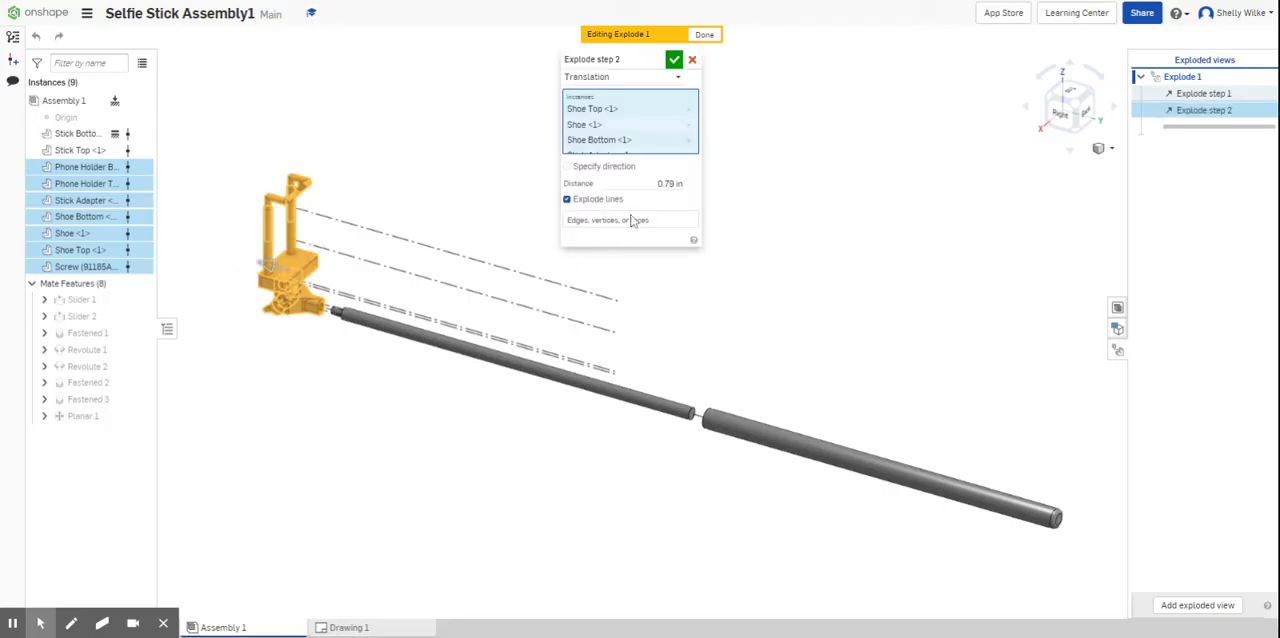
pyautogui.click(650, 185)
pyautogui.press('BackSpace')
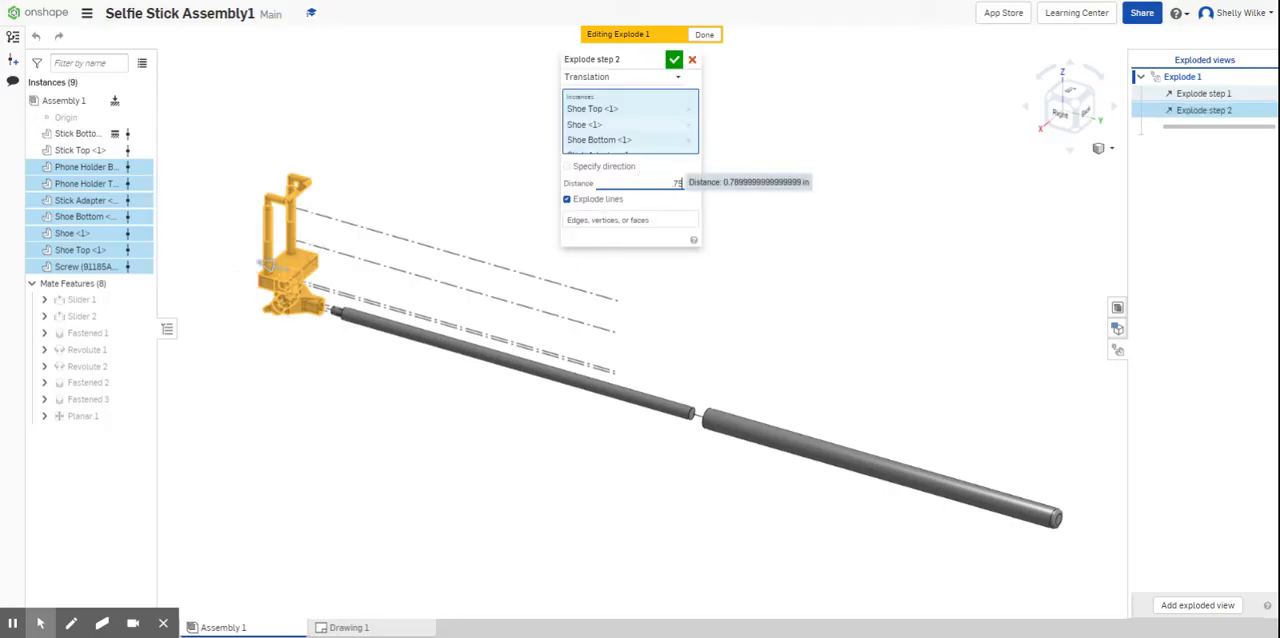
pyautogui.write('.75')
pyautogui.press('Return')
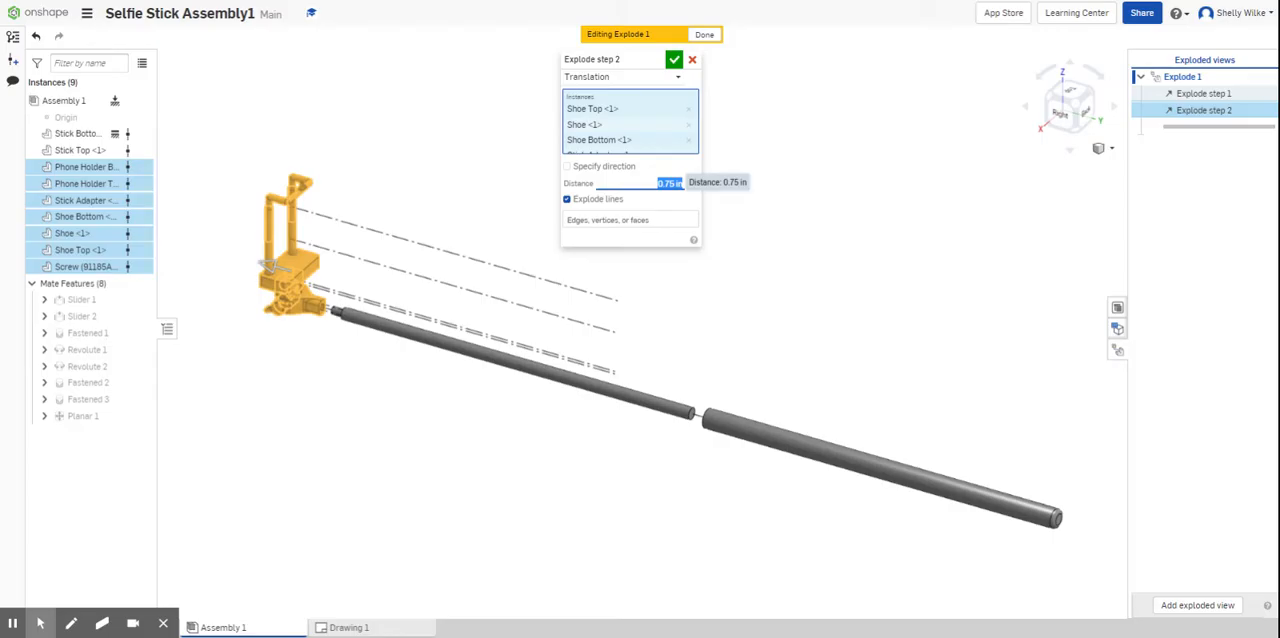
pyautogui.click(674, 61)
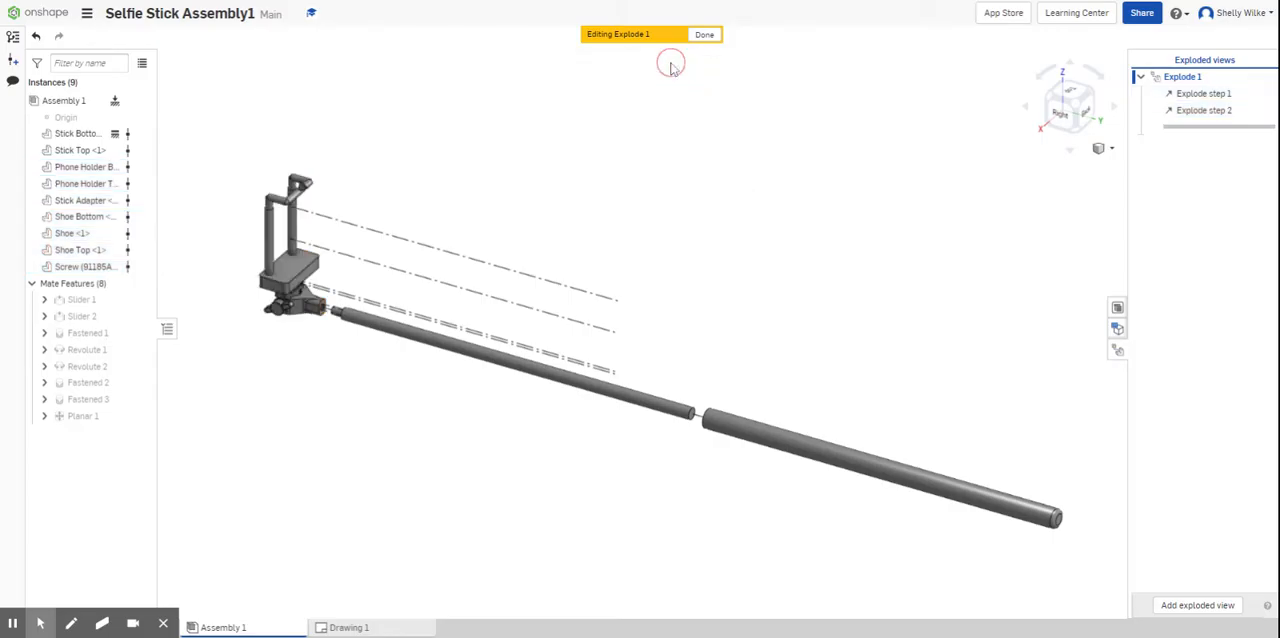
# - Exclude everything except the Screw from the selection and translate it about 2.78 in along its own axis, out of the Stick Adapter
pyautogui.click(82, 168)
pyautogui.click(79, 185)
pyautogui.click(77, 201)
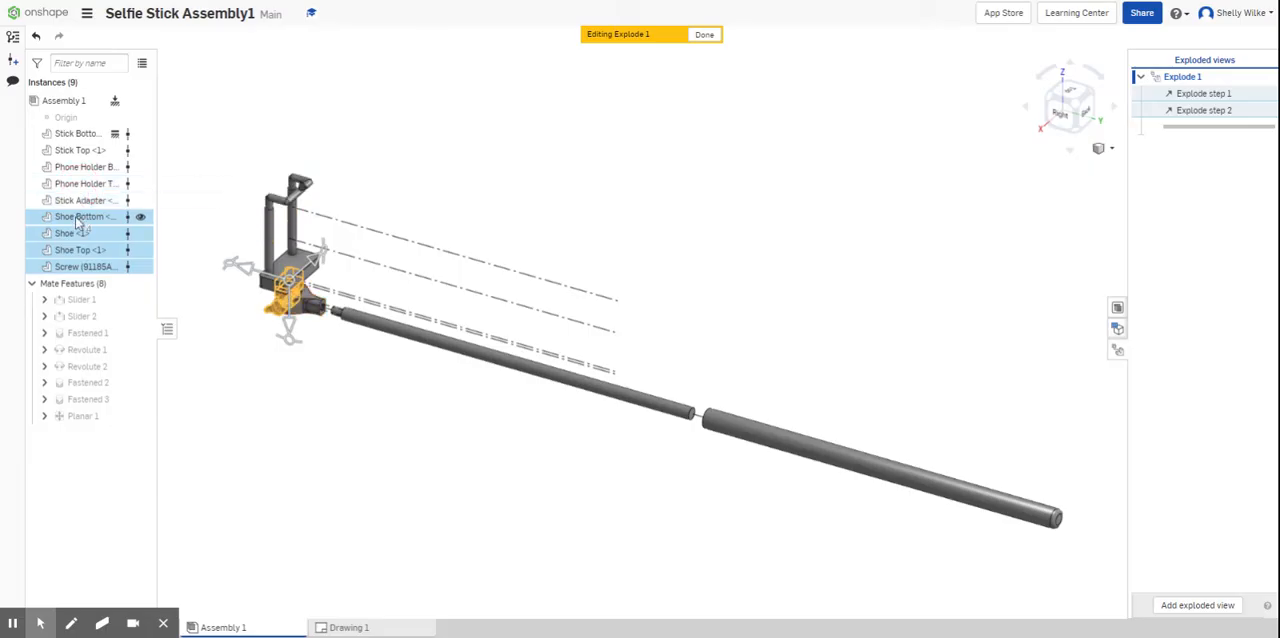
pyautogui.click(80, 217)
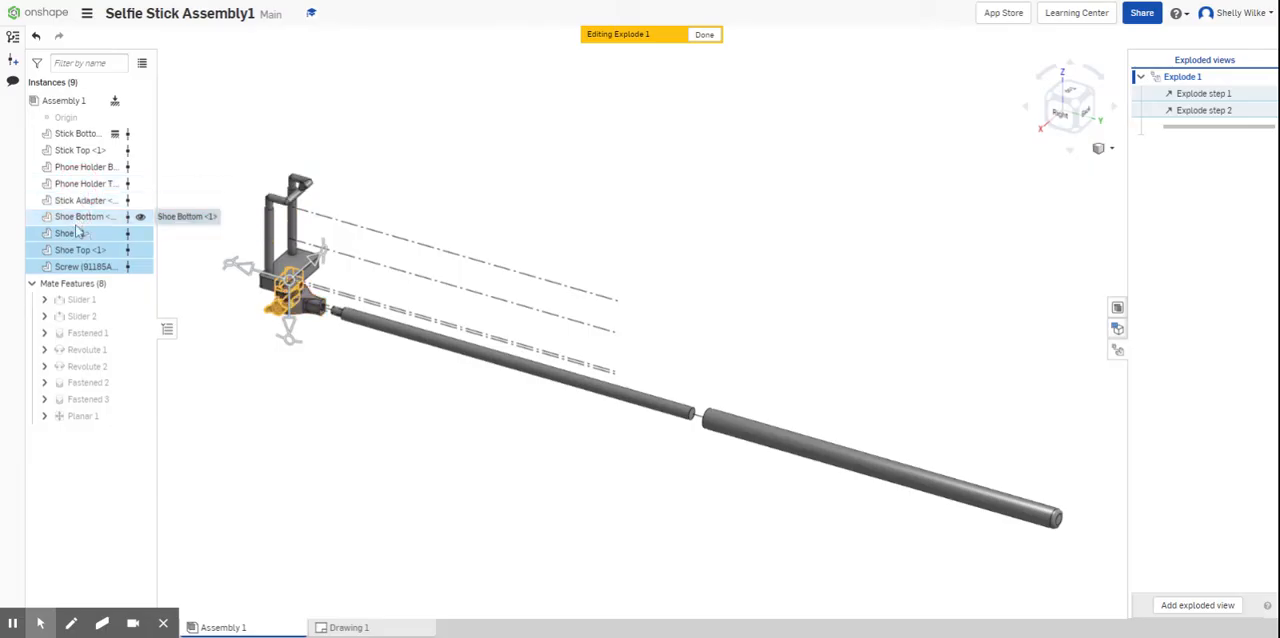
pyautogui.click(72, 233)
pyautogui.click(80, 250)
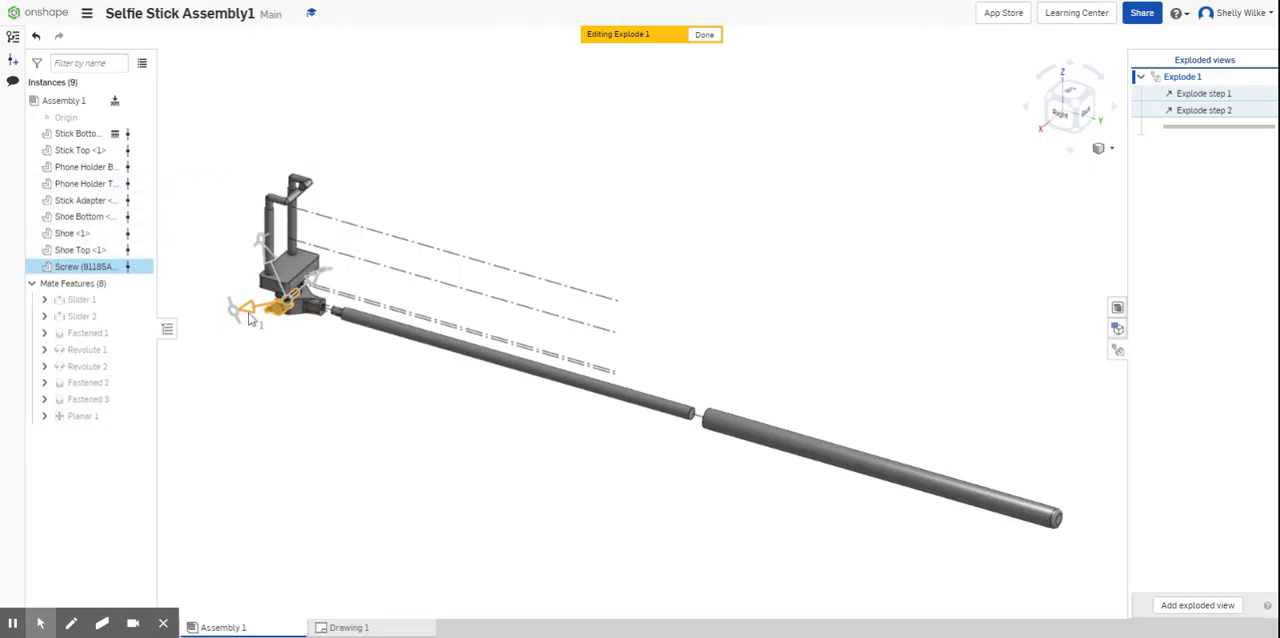
pyautogui.moveTo(318, 282); pyautogui.dragTo(270, 321)
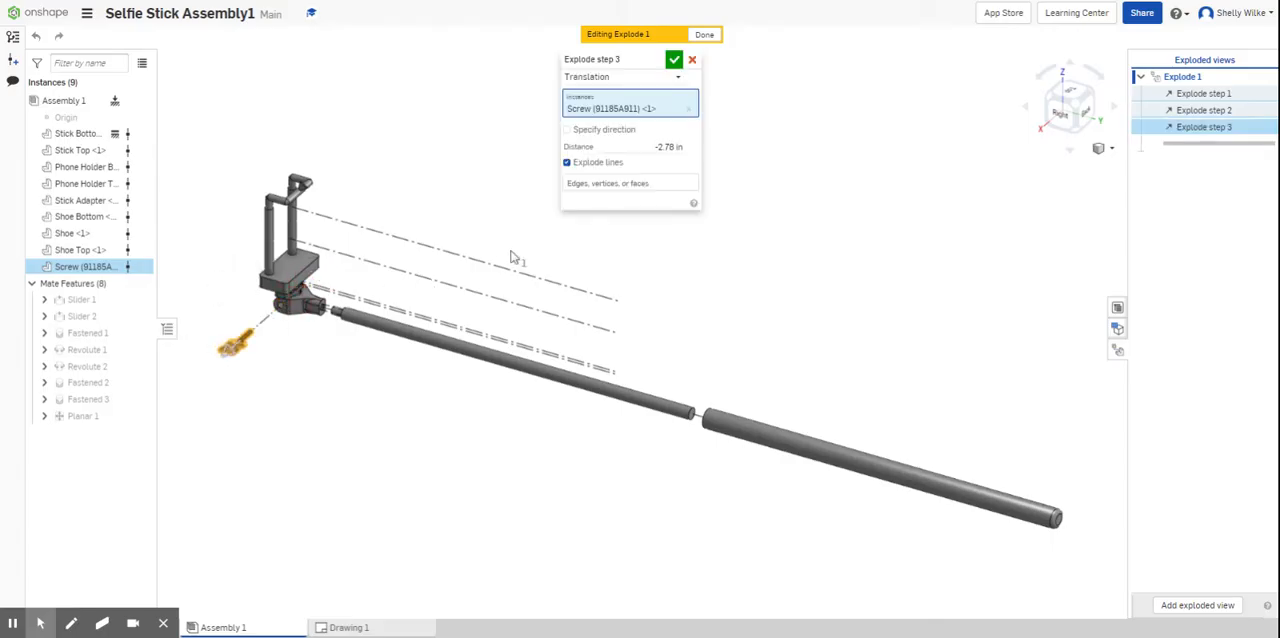
# - Set the Screw's explode distance to -2.5 in and accept the step
pyautogui.click(645, 147)
pyautogui.press('BackSpace')
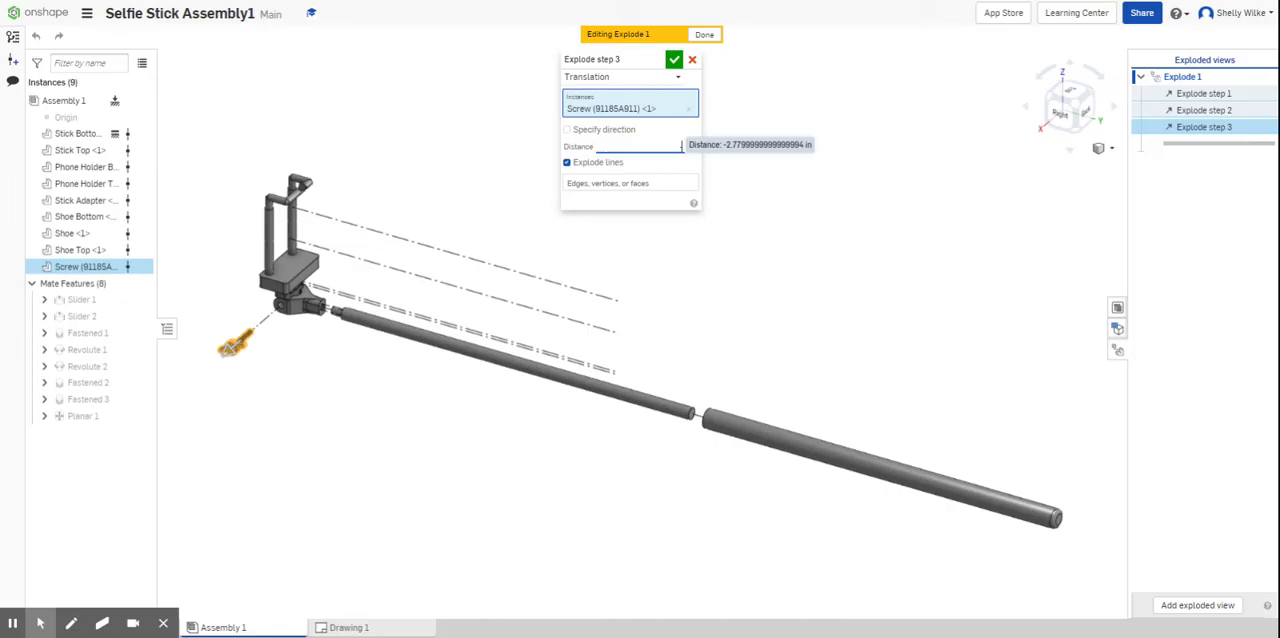
pyautogui.write('-2.5')
pyautogui.press('Return')
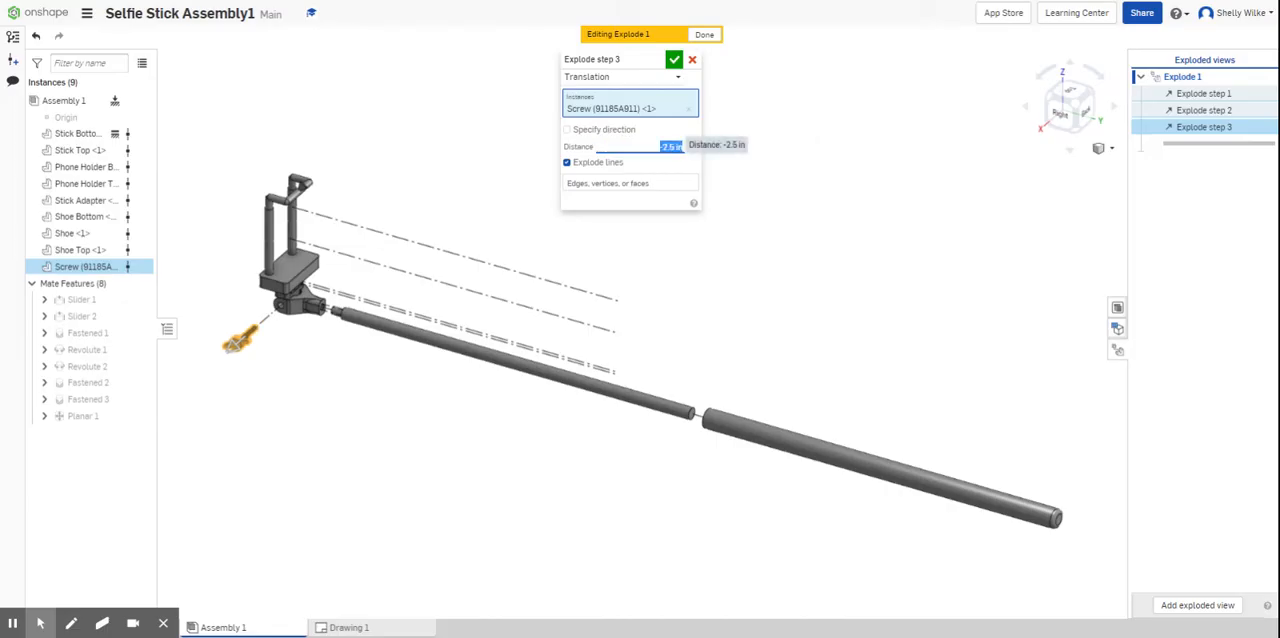
pyautogui.click(675, 62)
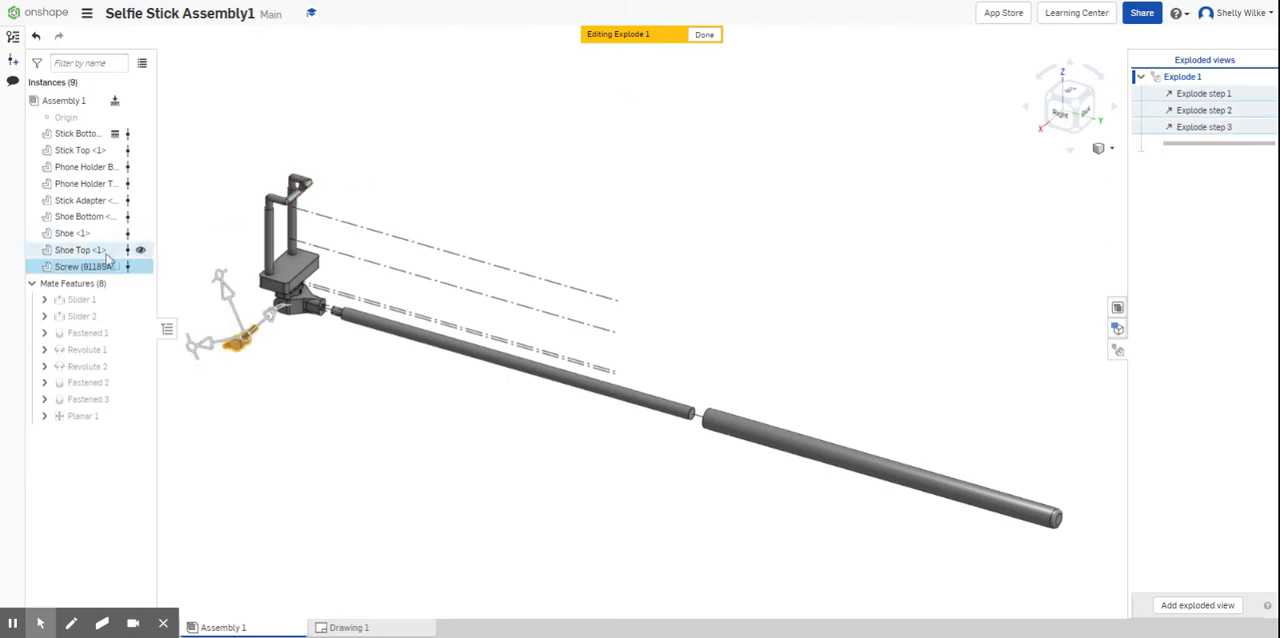
# - Explode Shoe Top, Shoe, Shoe Bottom and both Phone Holder parts 1.5 in along the stick axis, away from the Stick Adapter
pyautogui.click(75, 266)
pyautogui.click(75, 250)
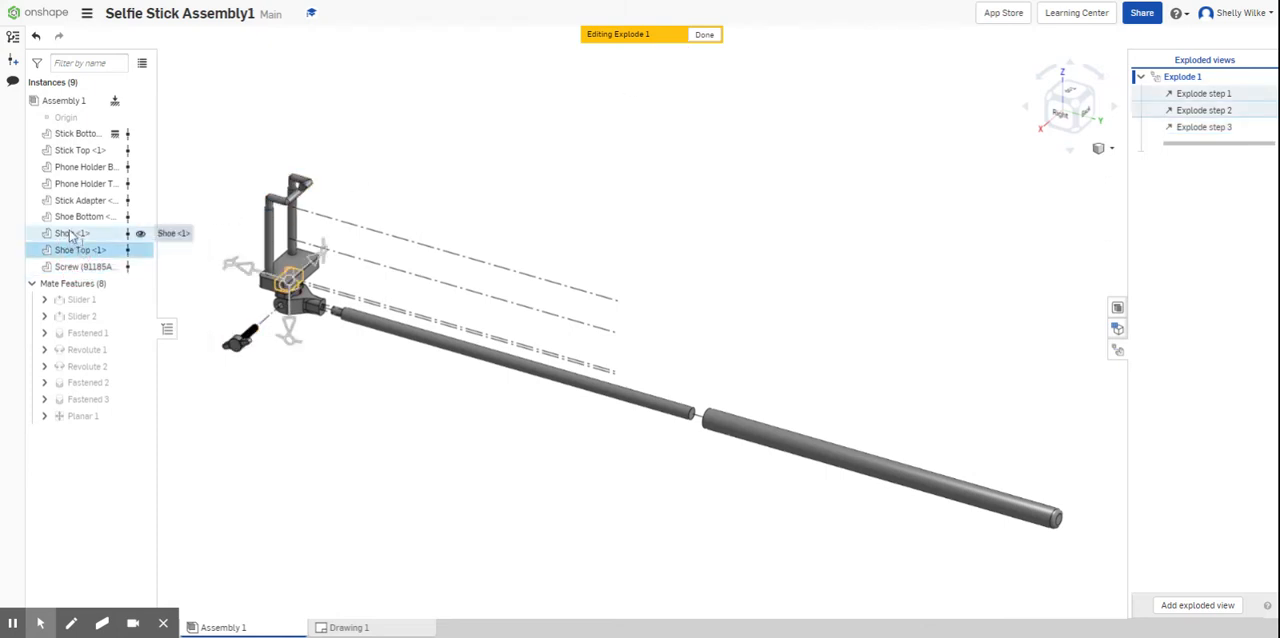
pyautogui.click(71, 232)
pyautogui.click(70, 218)
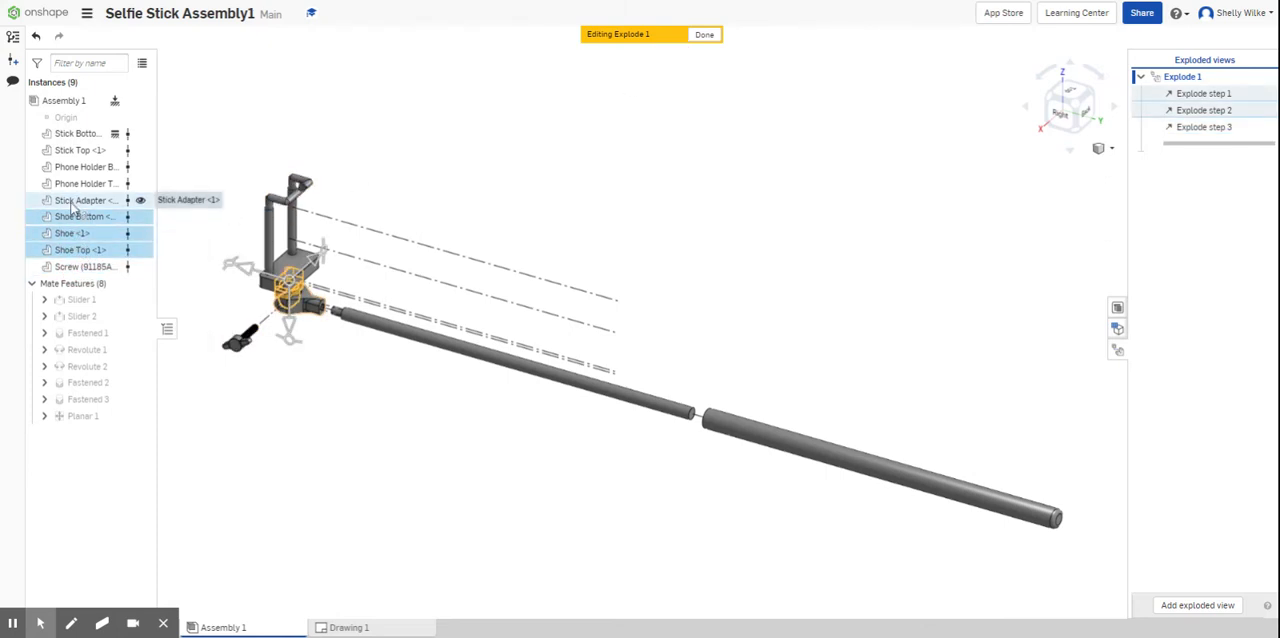
pyautogui.click(76, 183)
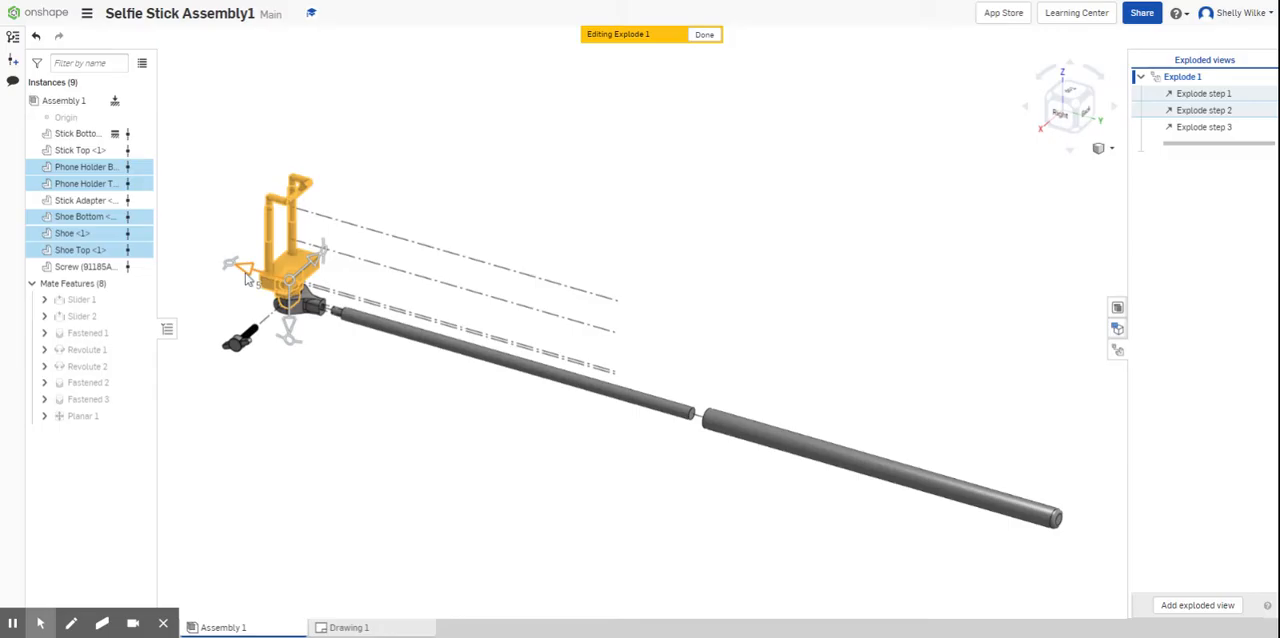
pyautogui.moveTo(247, 280); pyautogui.dragTo(206, 262)
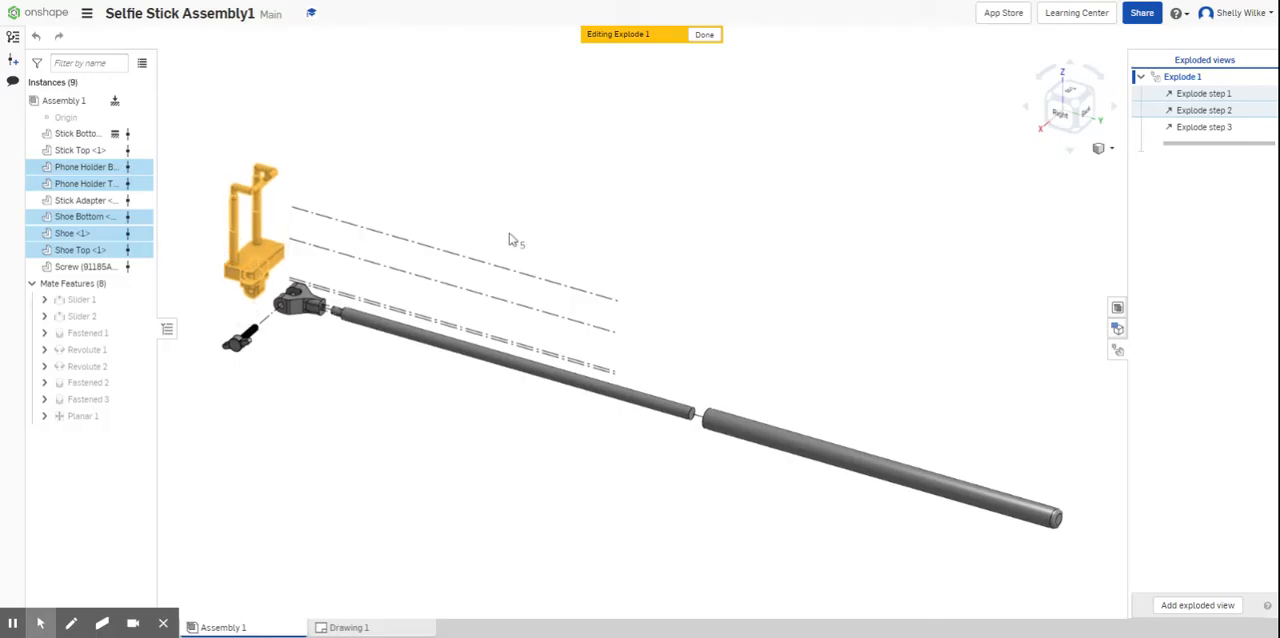
pyautogui.click(655, 181)
pyautogui.write('1.5')
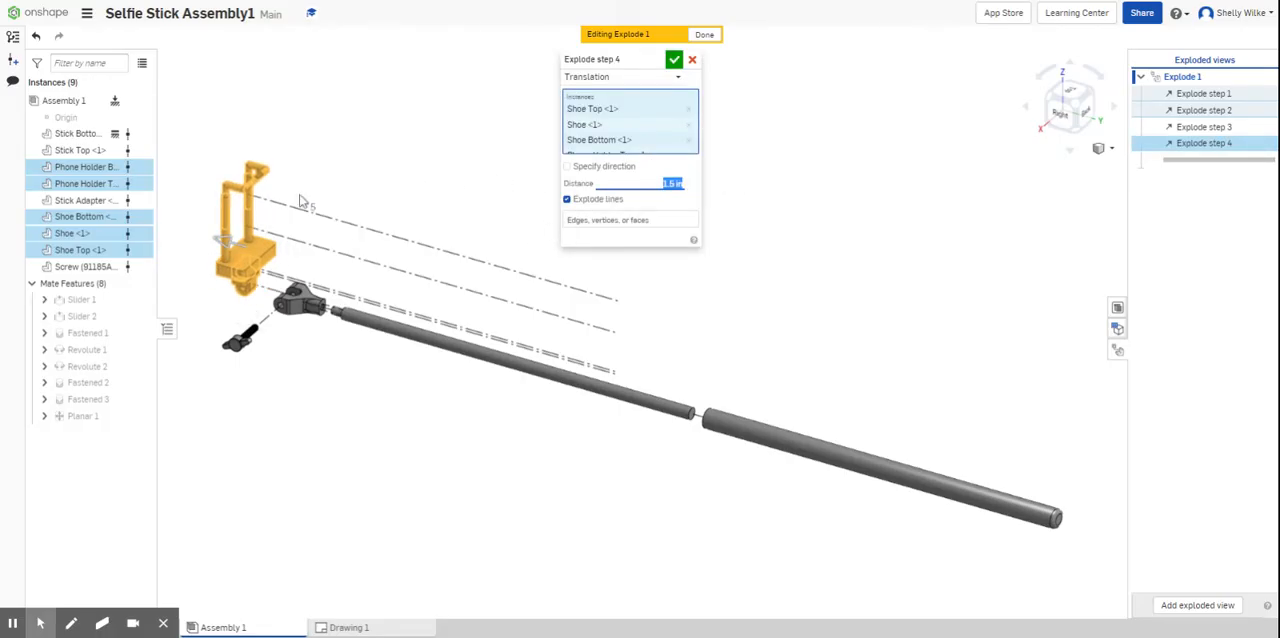
pyautogui.click(674, 60)
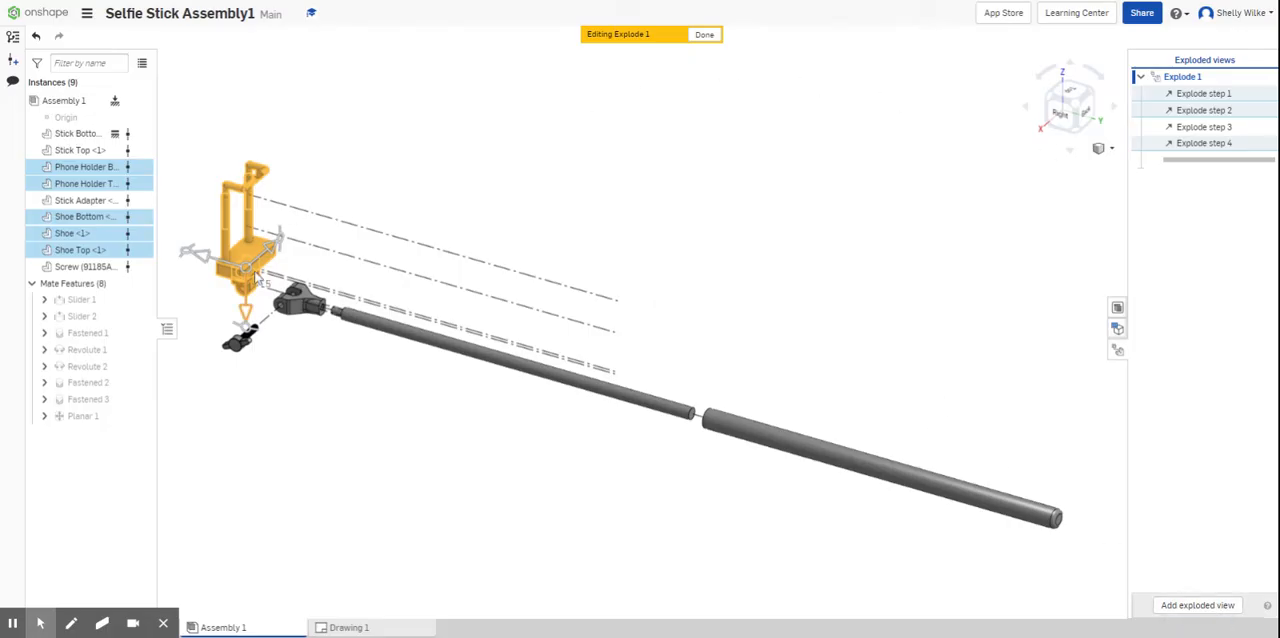
# - Exclude Shoe Bottom and explode Shoe, Shoe Top and both Phone Holder parts upward with a distance of -0.75 in
pyautogui.click(84, 218)
pyautogui.moveTo(250, 320); pyautogui.dragTo(249, 302)
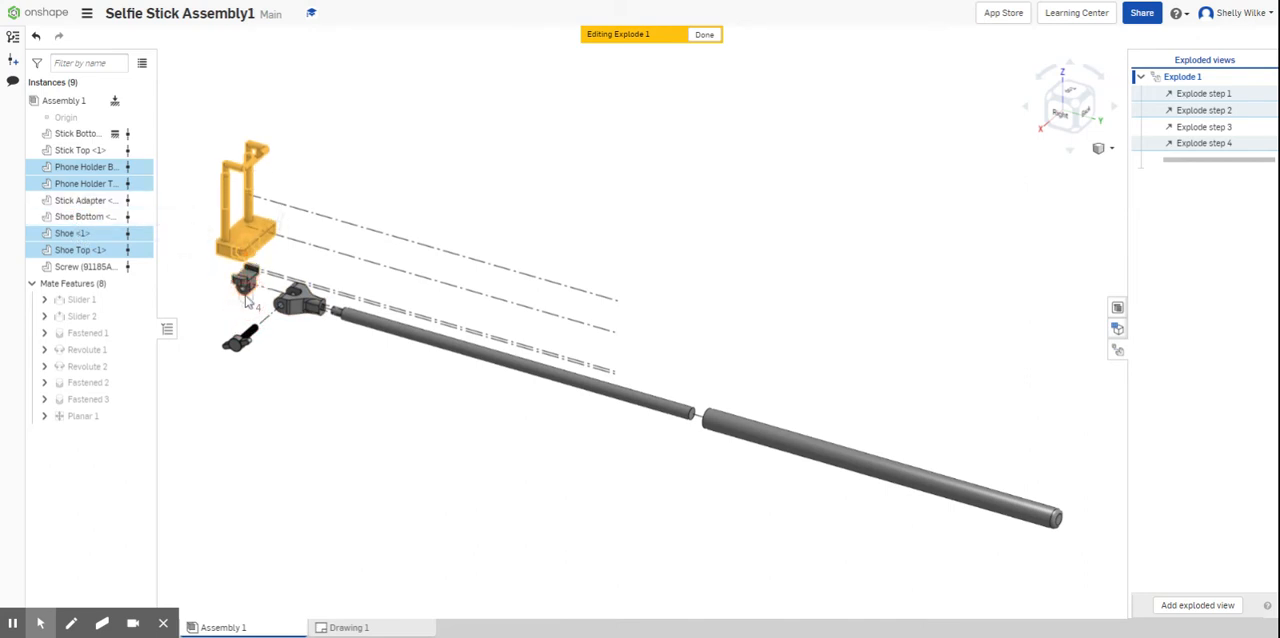
pyautogui.click(668, 183)
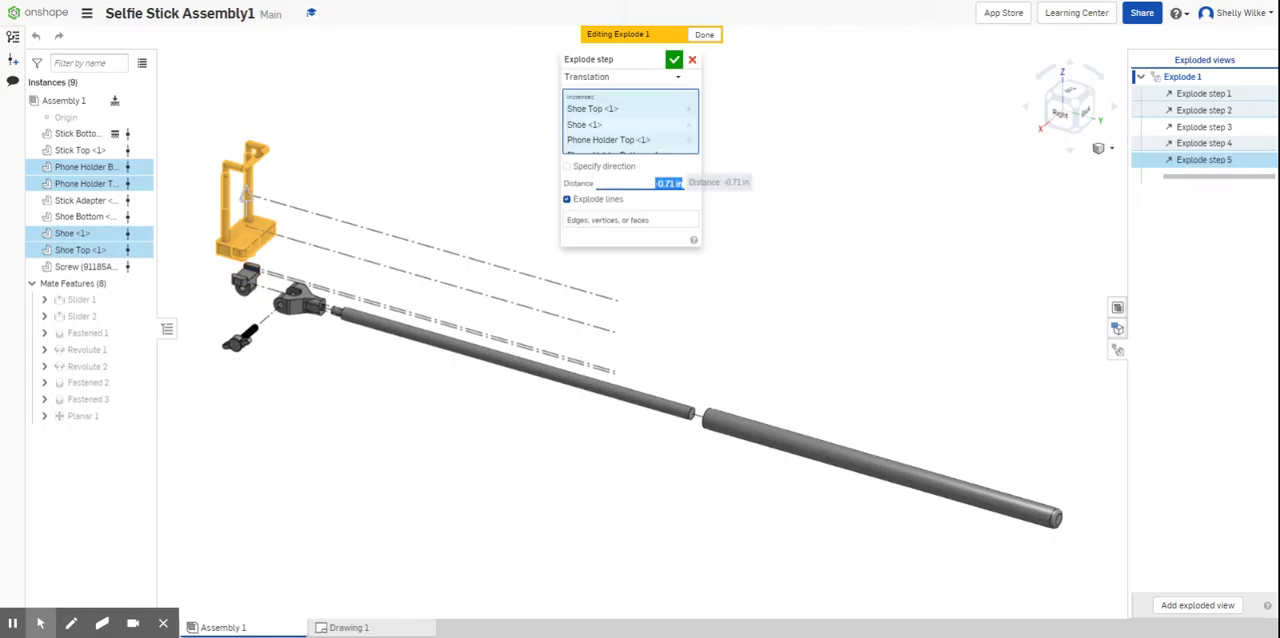
pyautogui.press('BackSpace')
pyautogui.write('-5')
pyautogui.press('Return')
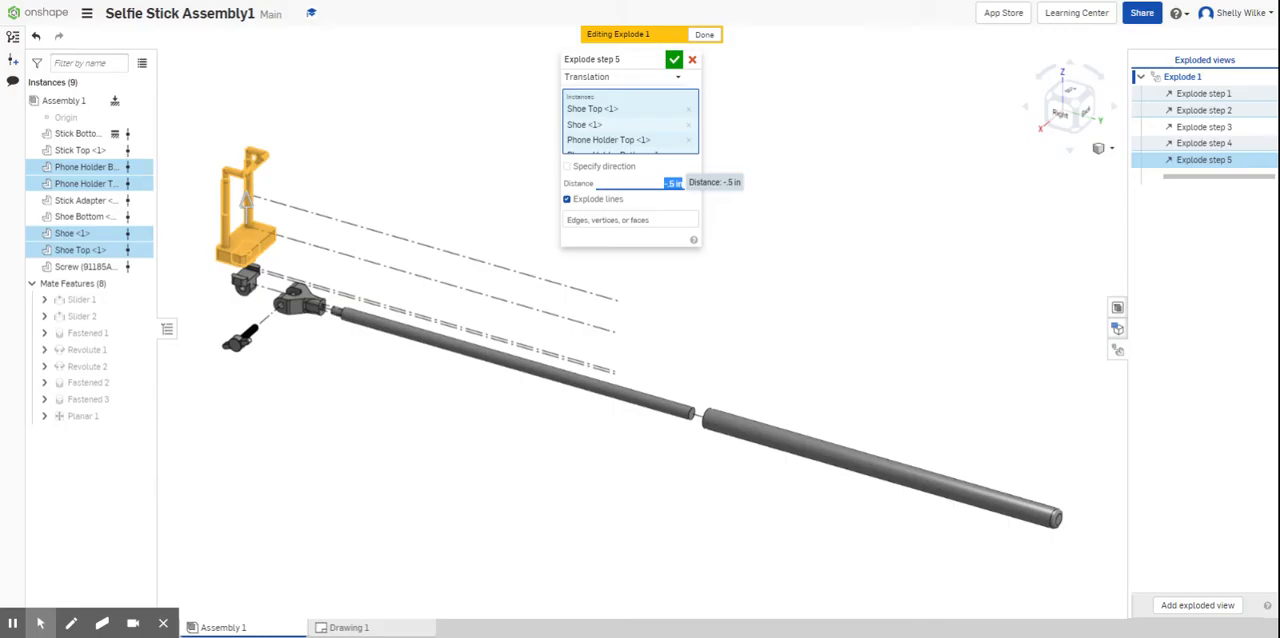
pyautogui.write('-.75')
pyautogui.press('Return')
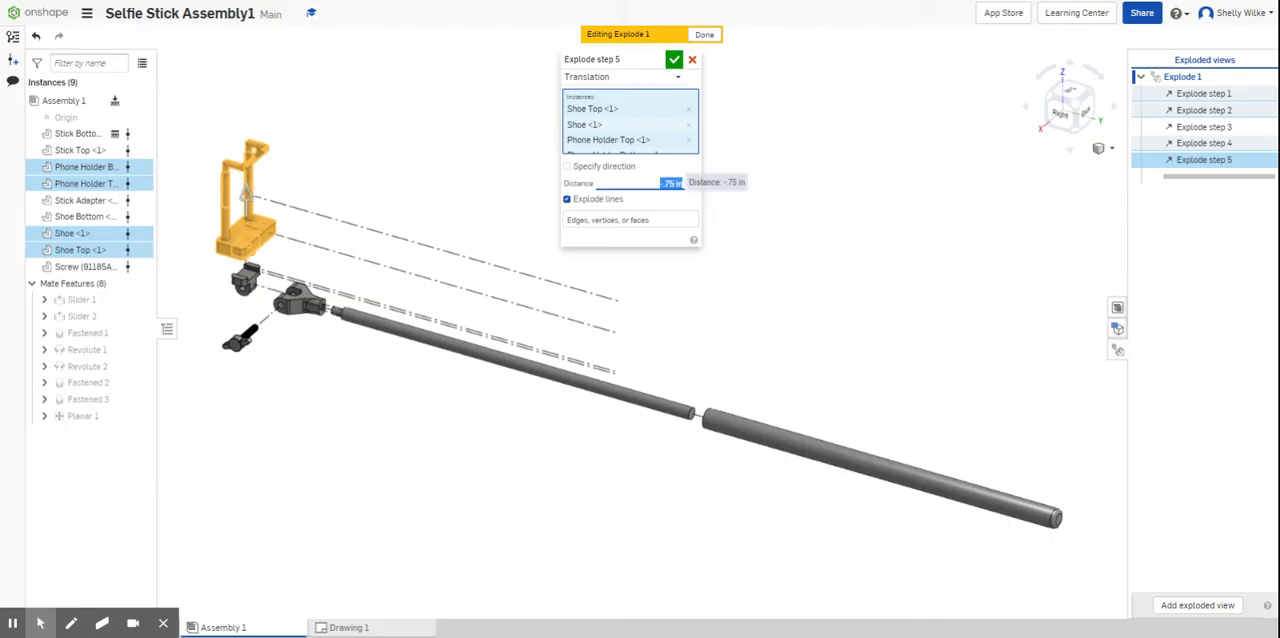
pyautogui.click(674, 59)
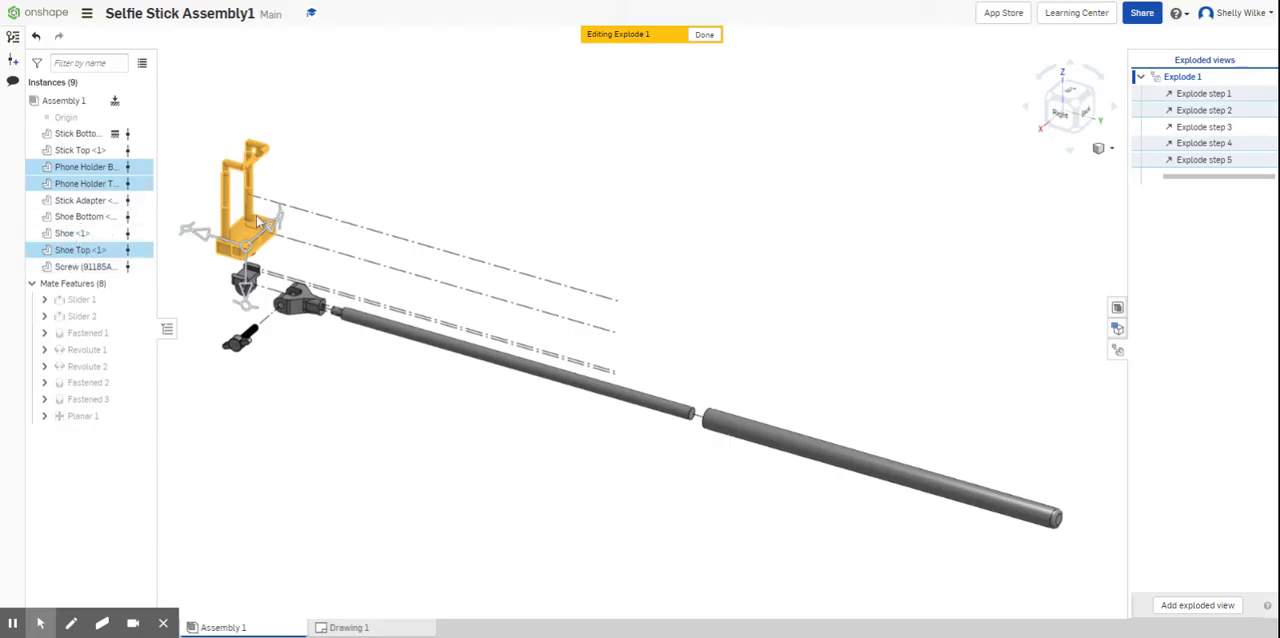
# - Explode only Phone Holder Top and Phone Holder Bottom upward with a distance of -1 in, removing Shoe Top from the explode step's instances
pyautogui.moveTo(246, 300); pyautogui.dragTo(248, 270)
pyautogui.click(675, 177)
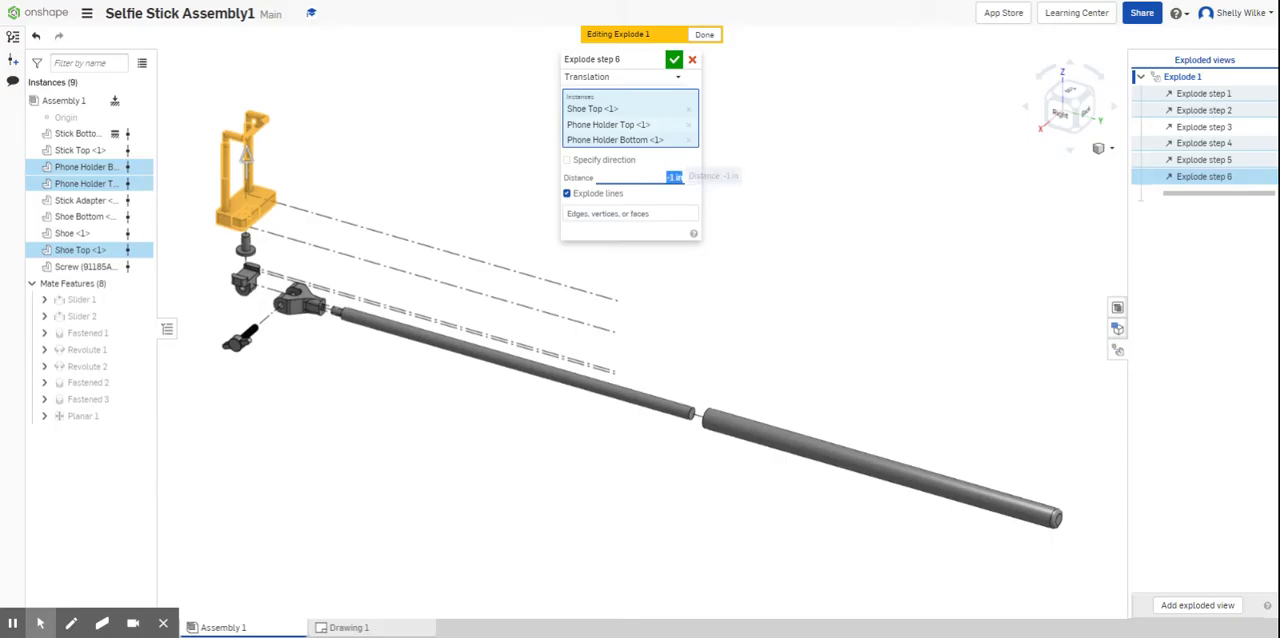
pyautogui.click(66, 246)
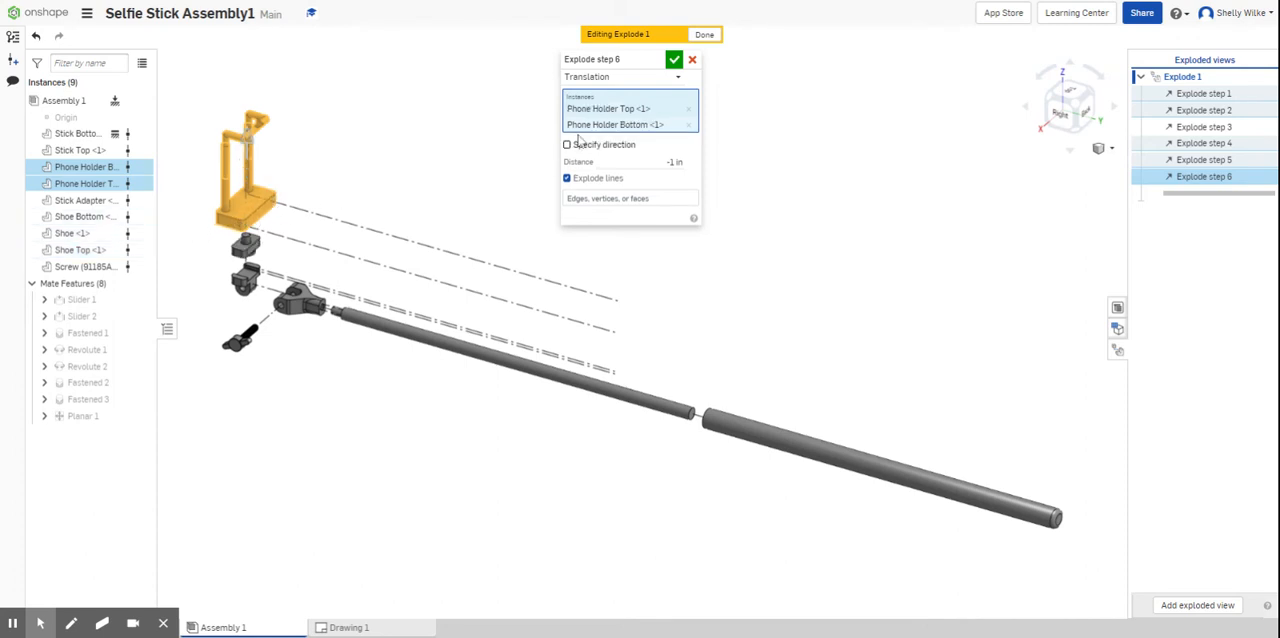
pyautogui.click(676, 62)
# - Translate Phone Holder Top and Phone Holder Bottom 1.25 in along the stick axis as a new explode step
pyautogui.click(207, 141)
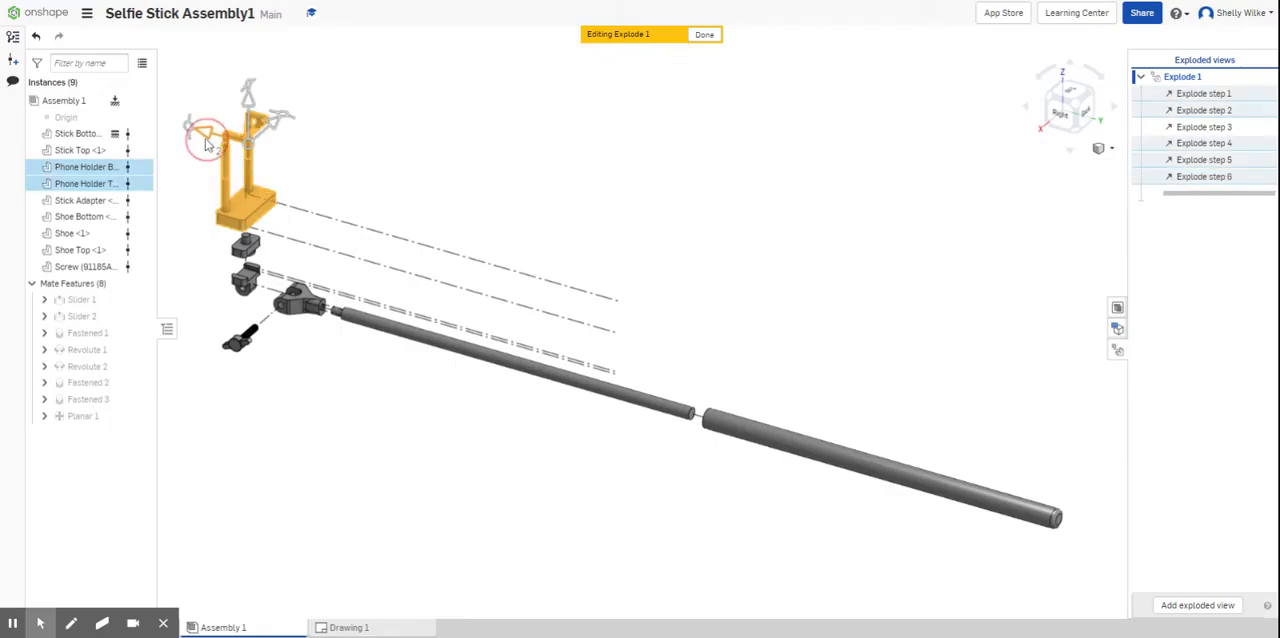
pyautogui.moveTo(207, 141); pyautogui.dragTo(168, 145)
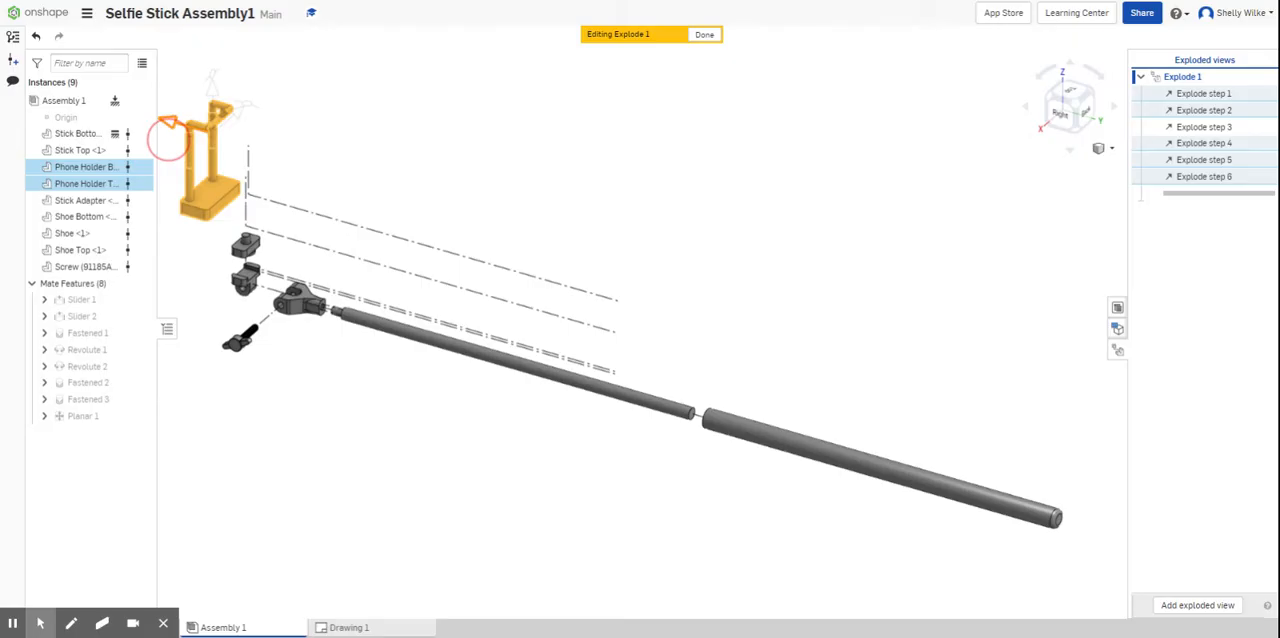
pyautogui.moveTo(174, 146); pyautogui.dragTo(174, 146)
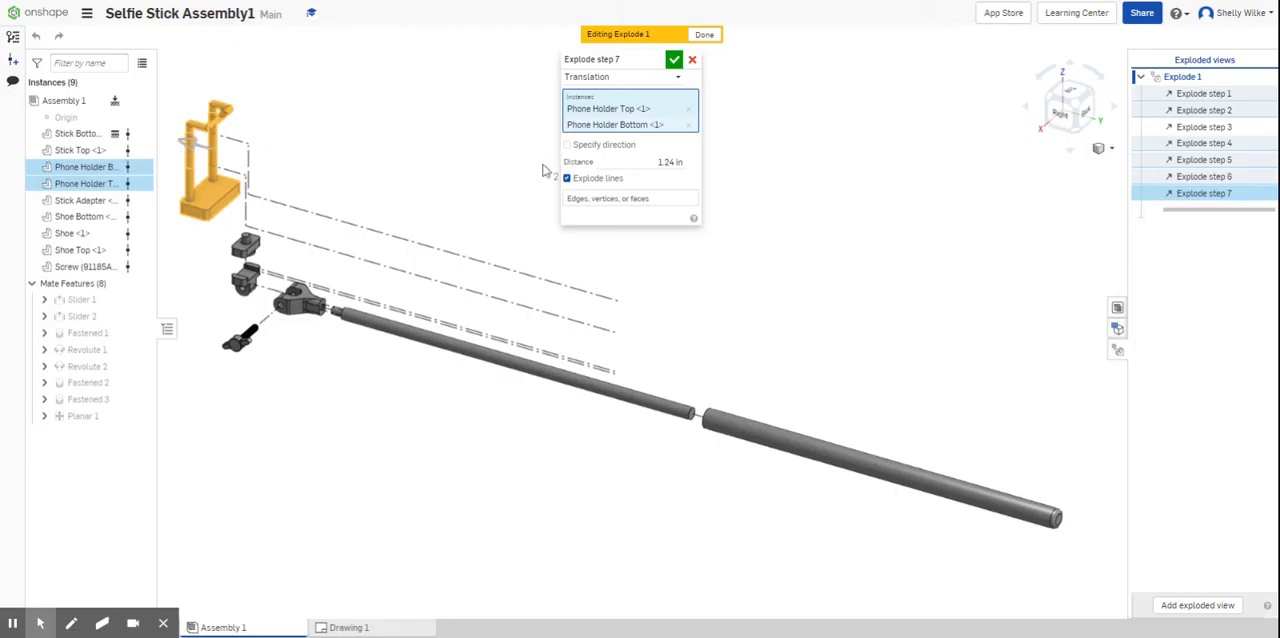
pyautogui.click(670, 162)
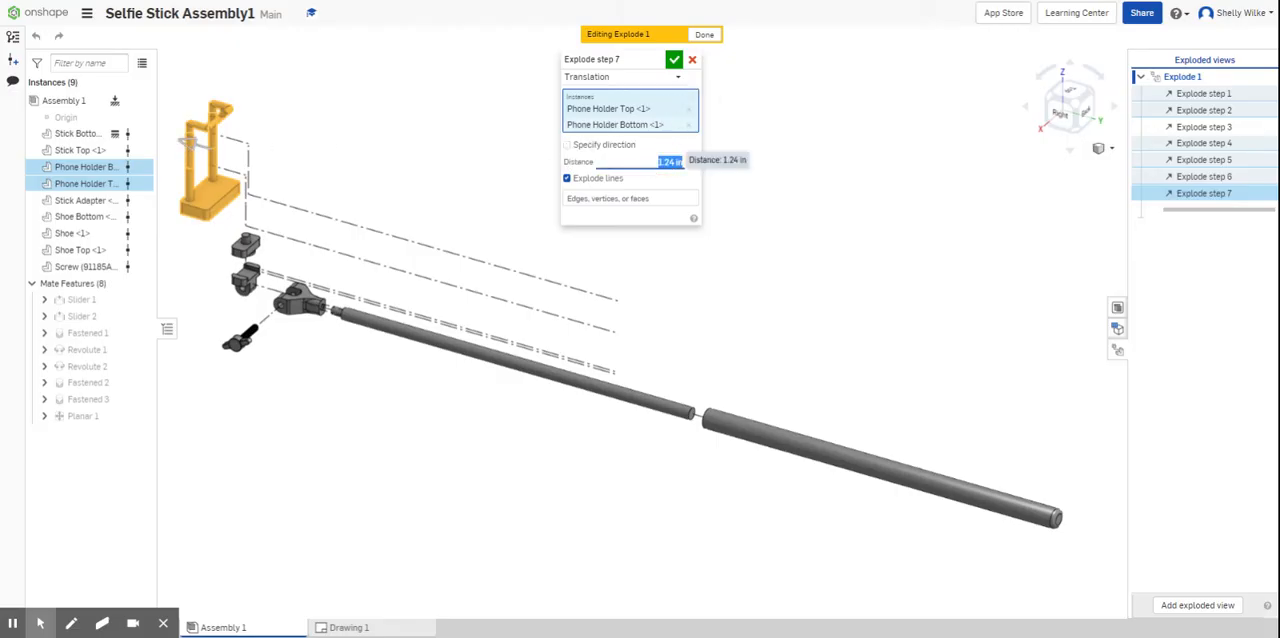
pyautogui.write('1.25')
pyautogui.press('Return')
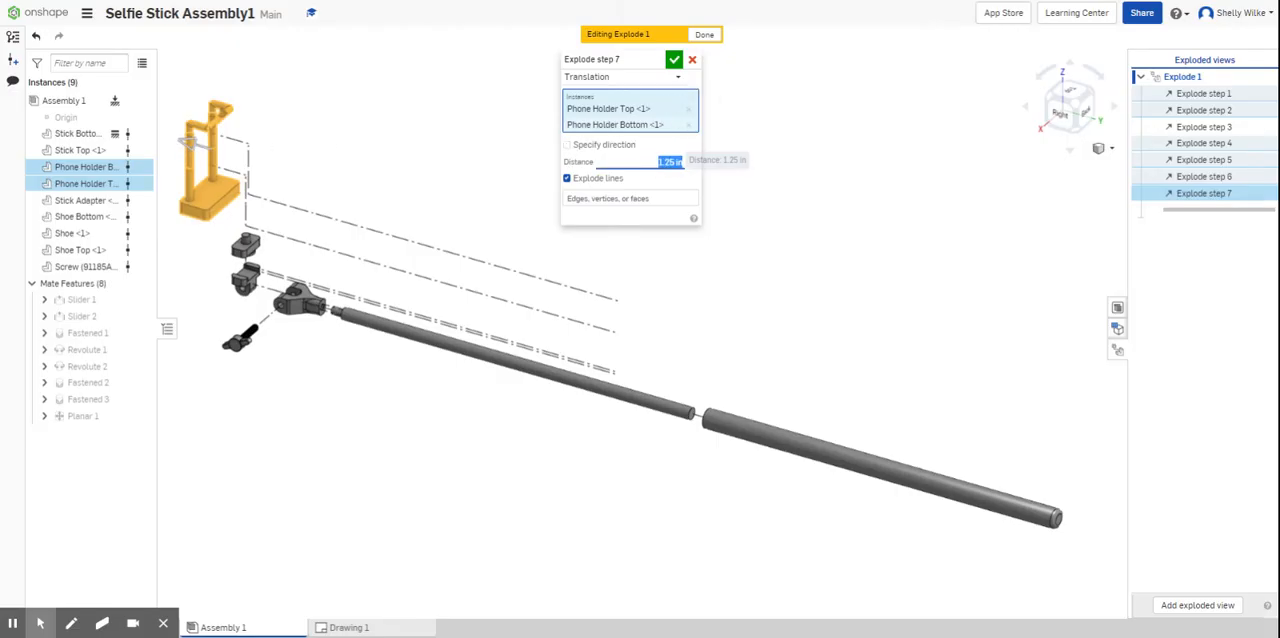
pyautogui.click(674, 59)
# - Exclude Phone Holder Bottom and explode Phone Holder Top 1.75 in straight up, off the holder's posts
pyautogui.click(80, 167)
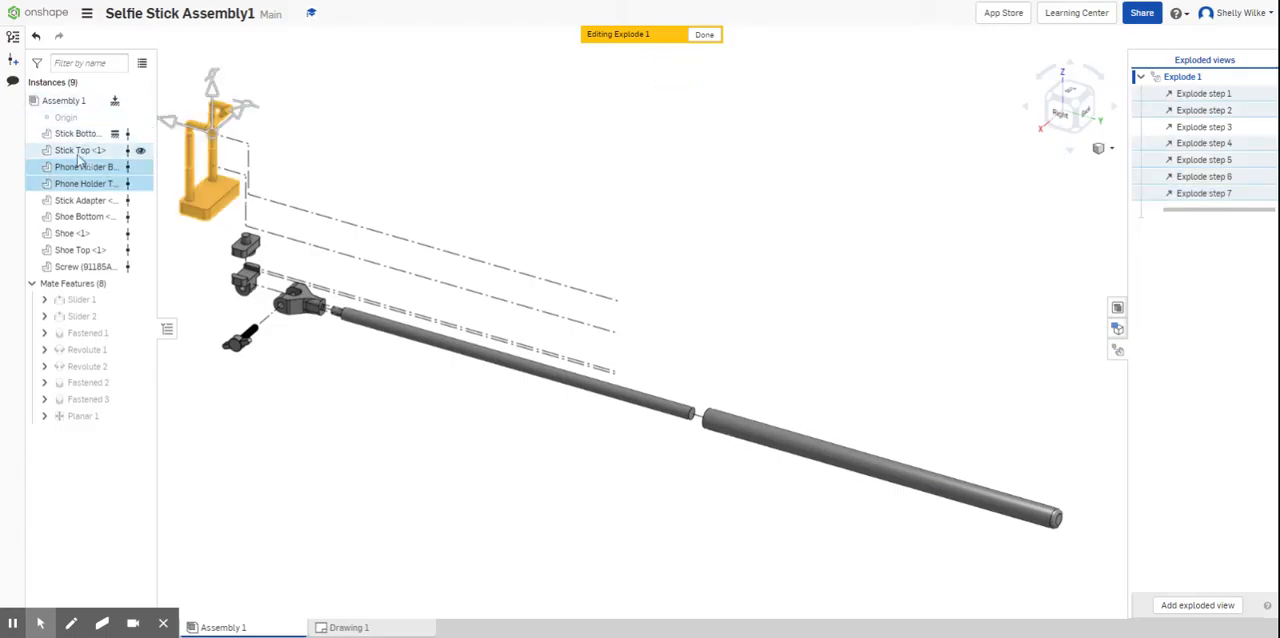
pyautogui.click(82, 183)
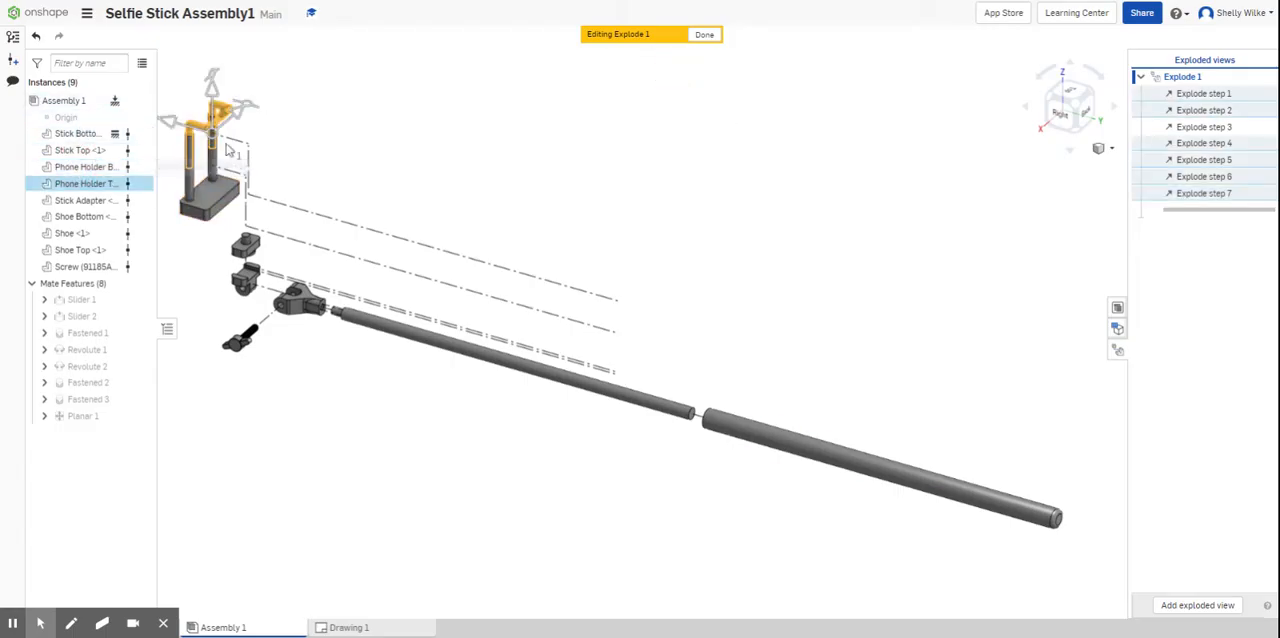
pyautogui.click(214, 62)
pyautogui.moveTo(214, 62)
pyautogui.mouseDown()
pyautogui.moveTo(200, 23)
pyautogui.moveTo(210, 55)
pyautogui.mouseUp()
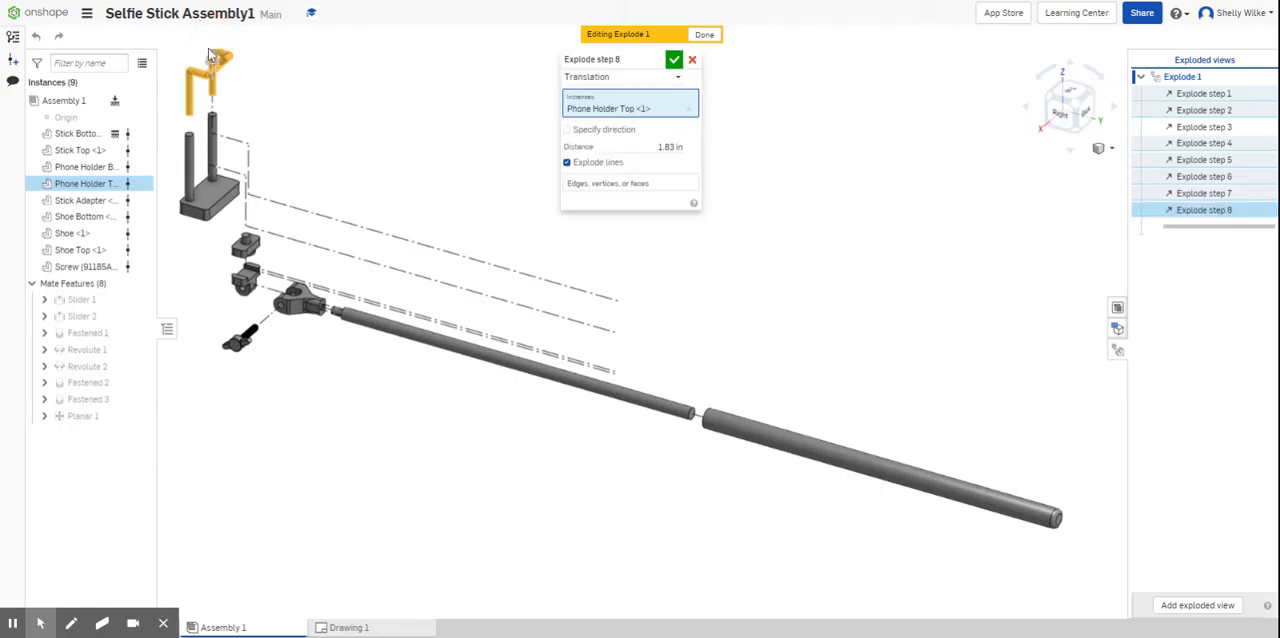
pyautogui.click(665, 147)
pyautogui.write('1')
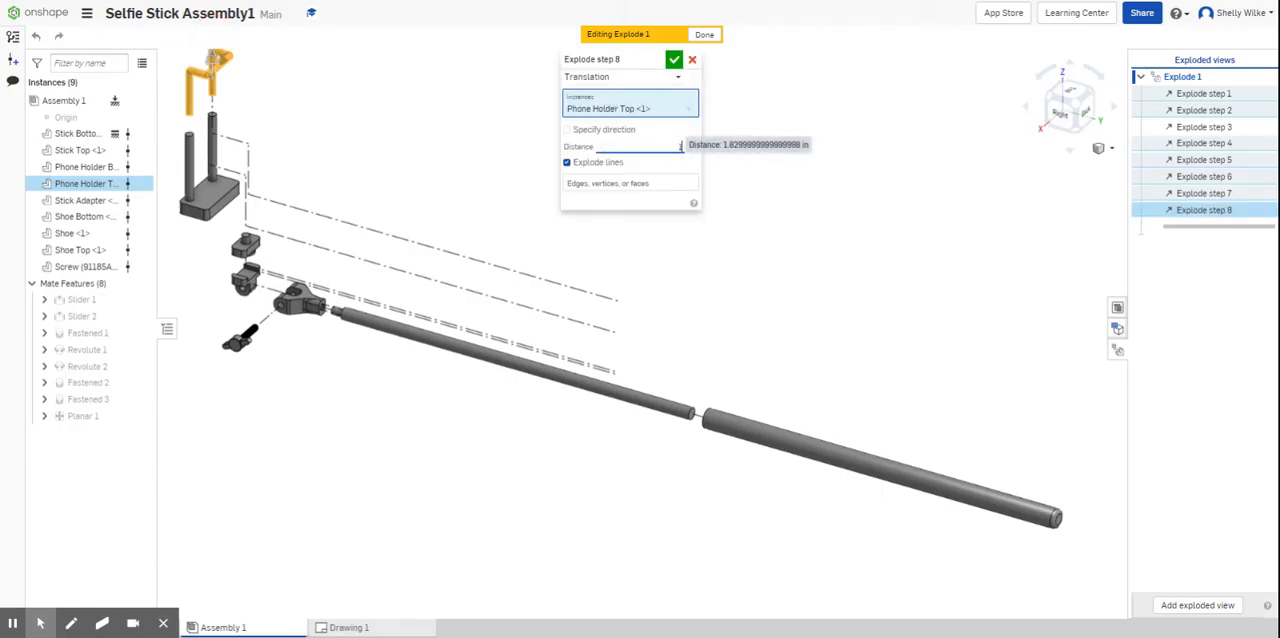
pyautogui.write('.75')
pyautogui.press('Return')
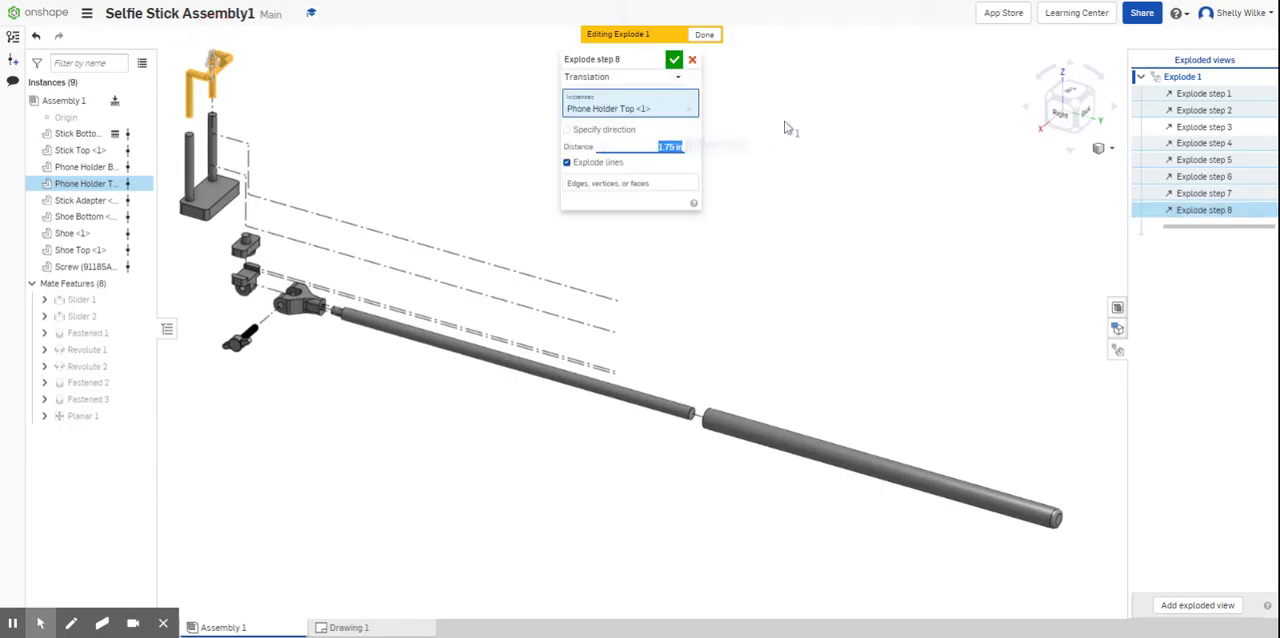
pyautogui.click(691, 61)
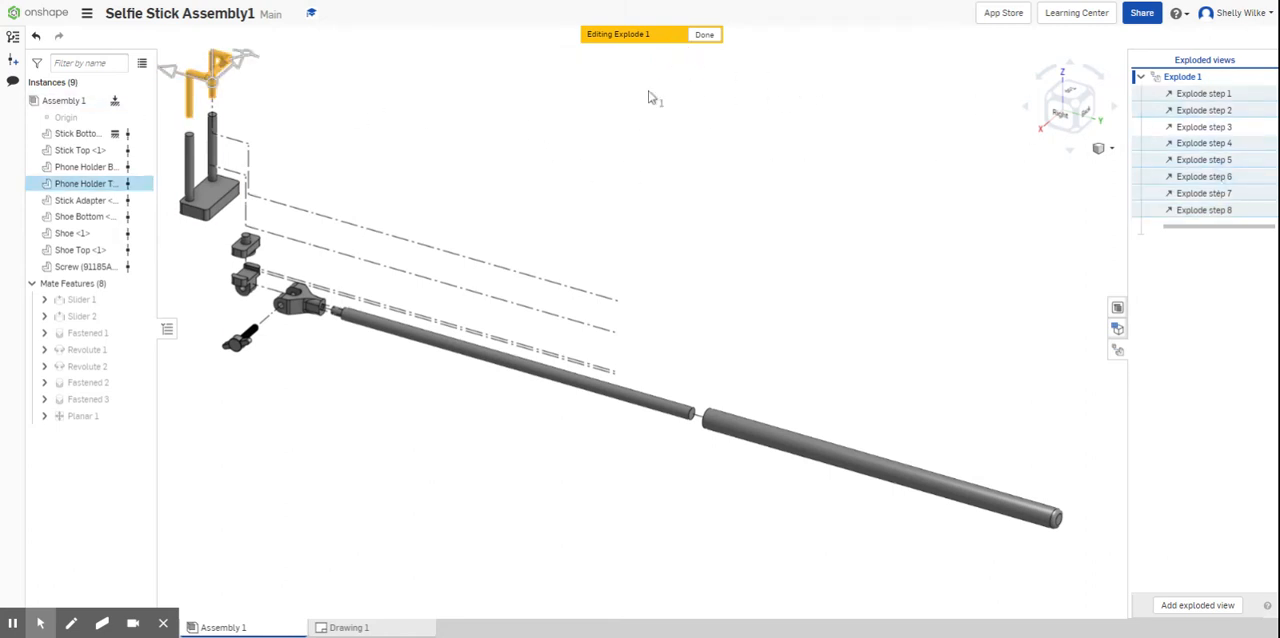
# - Inspect which parts Explode step 7 and Explode step 6 move
pyautogui.click(603, 129)
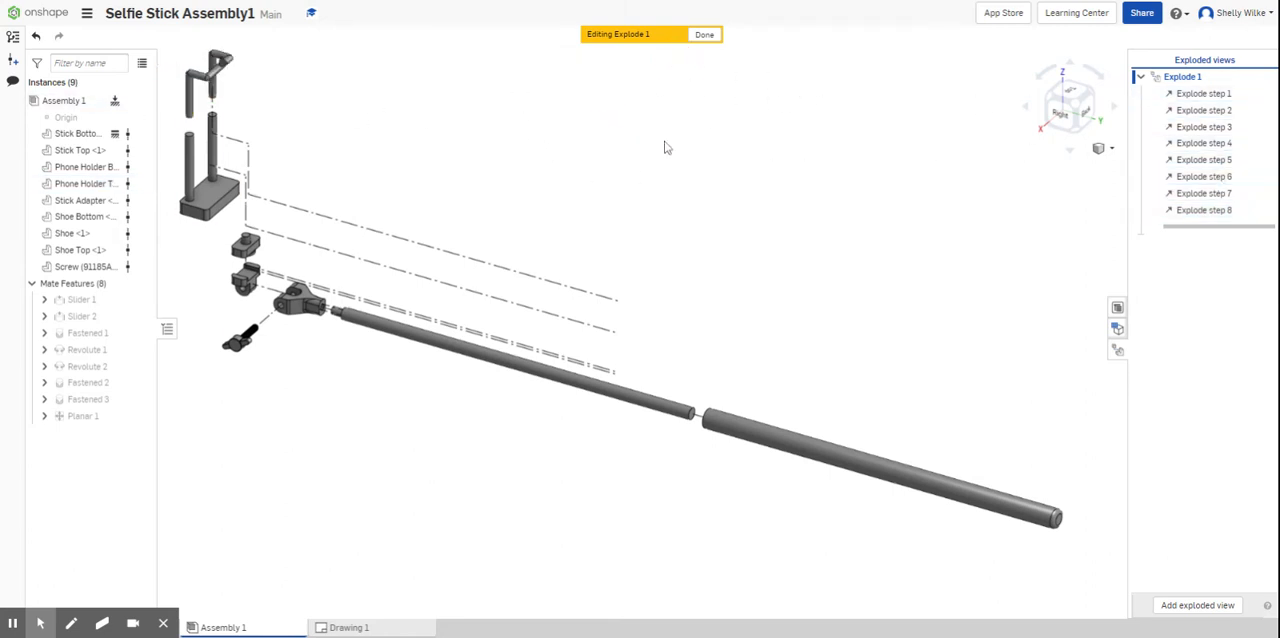
pyautogui.click(1200, 193)
pyautogui.click(1073, 200)
pyautogui.click(1206, 174)
pyautogui.click(1057, 203)
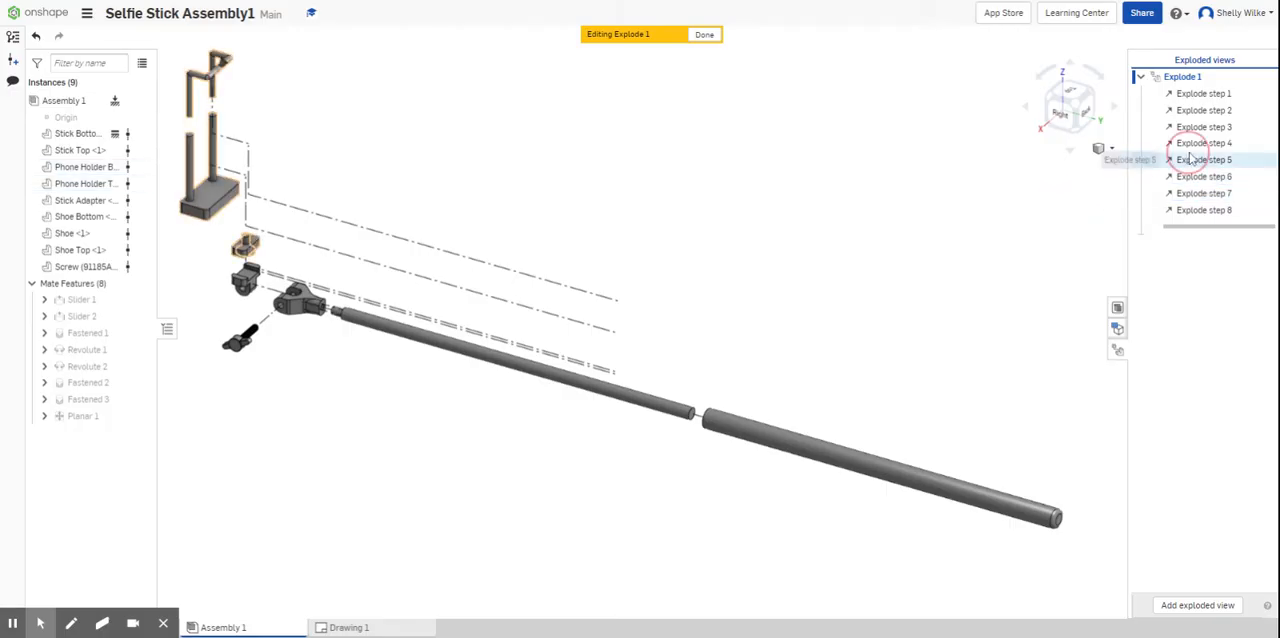
# - Try adding Shoe Bottom to the instances of Explode step 5, then remove it again and accept the step
pyautogui.doubleClick(1190, 160)
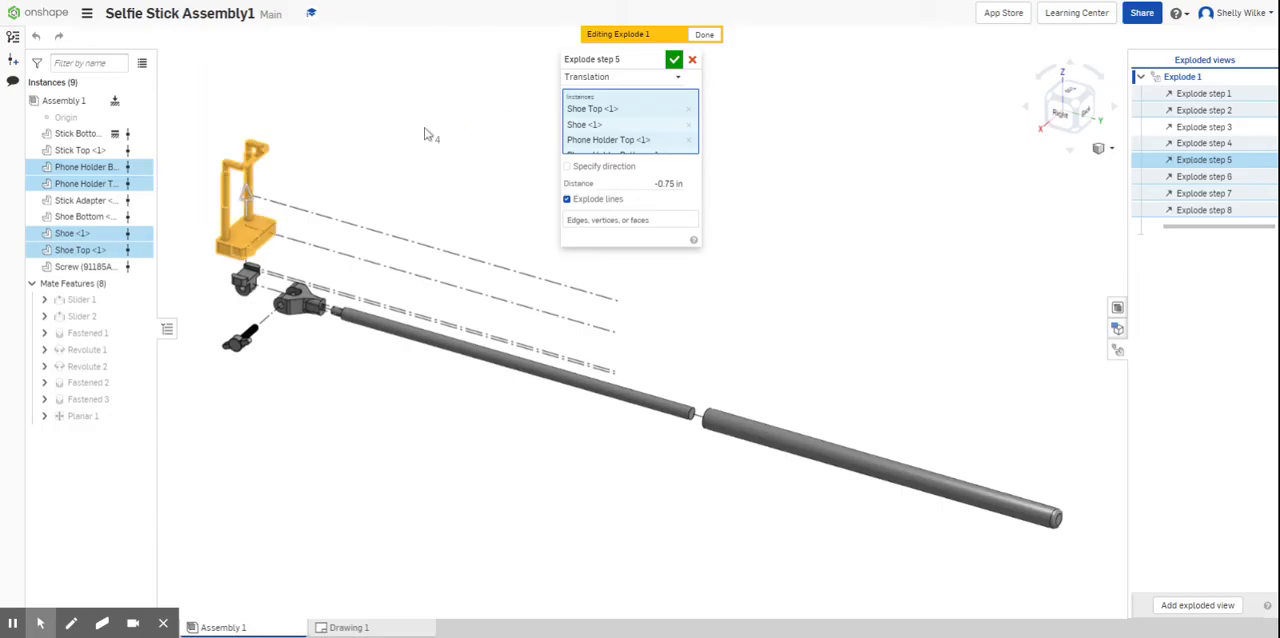
pyautogui.click(100, 217)
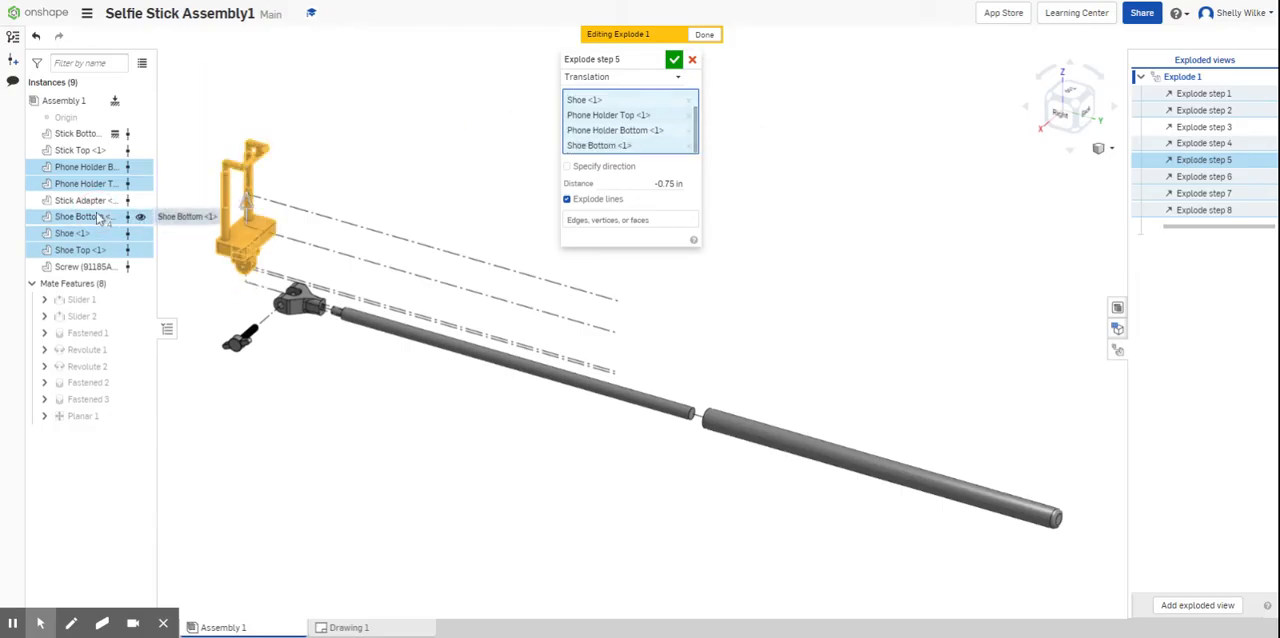
pyautogui.click(100, 217)
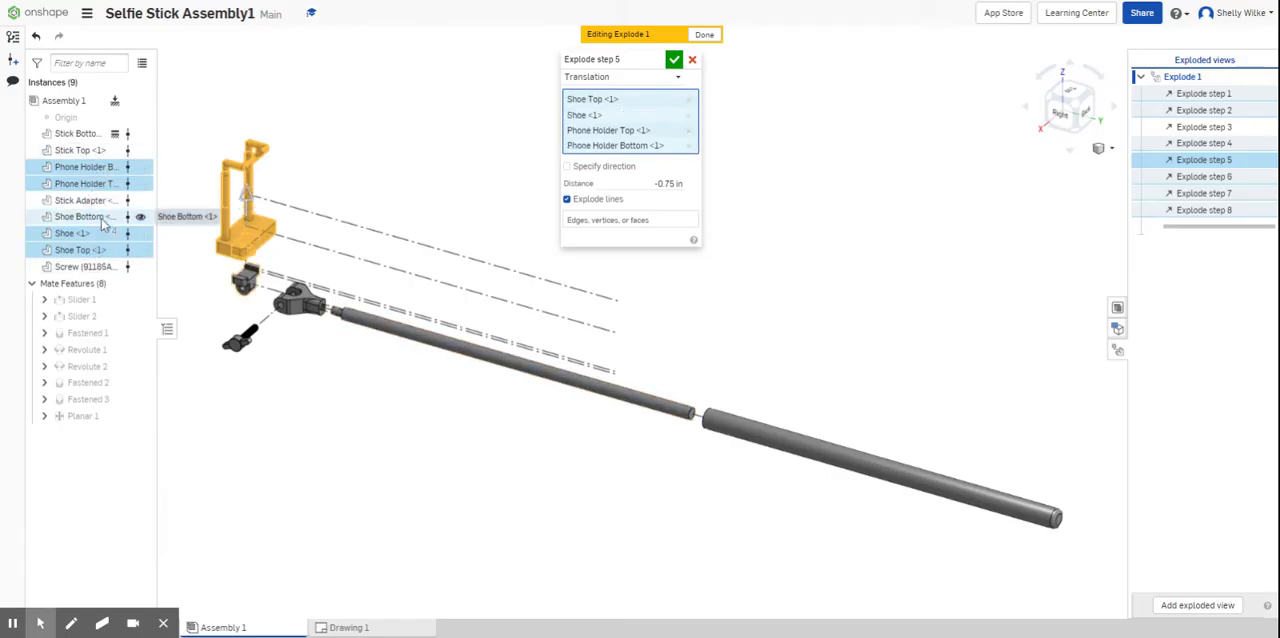
pyautogui.click(674, 59)
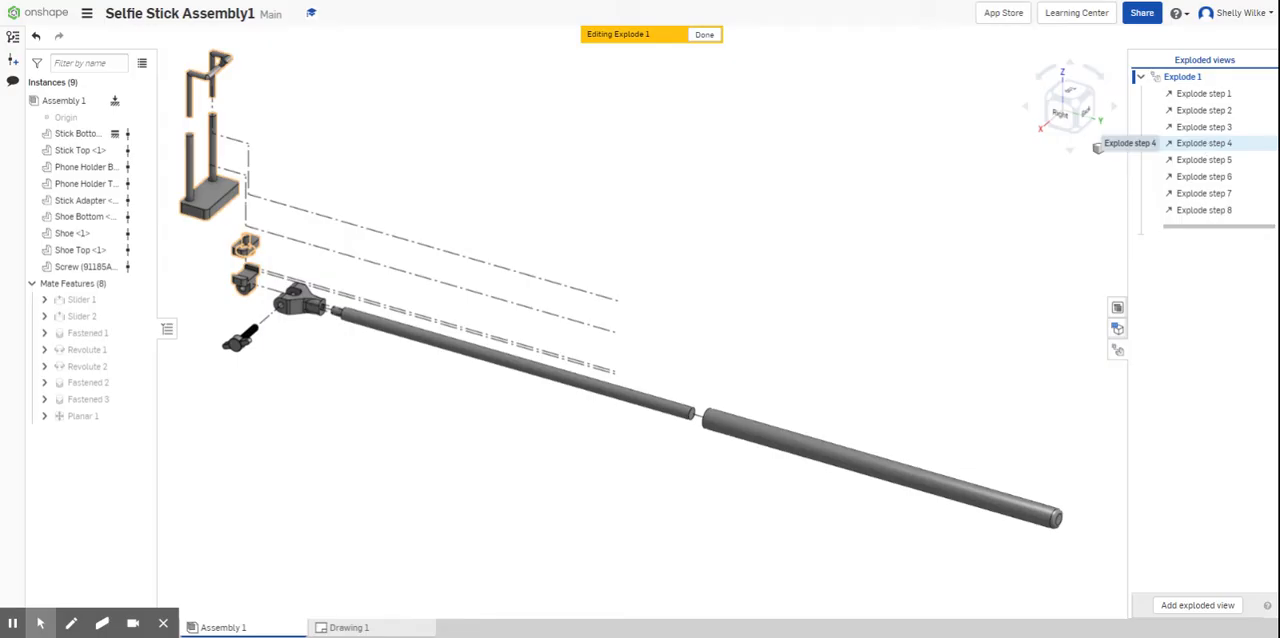
# - Review the instances included in Explode step 4 and Explode step 5, closing each step without edits
pyautogui.doubleClick(1204, 143)
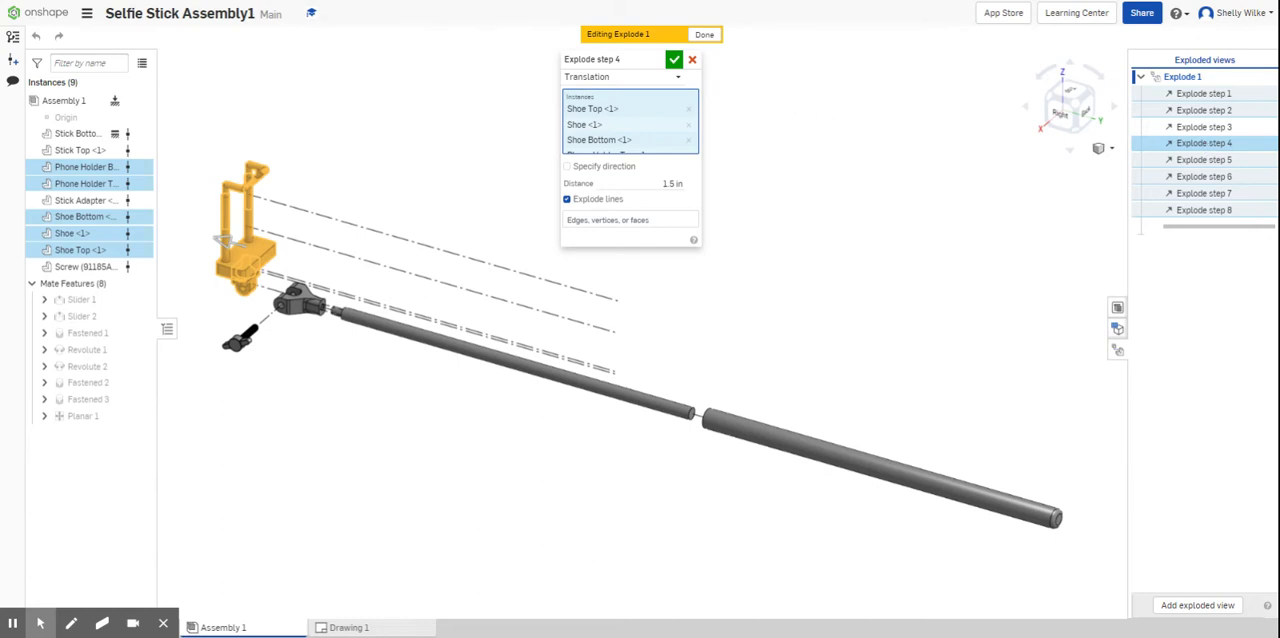
pyautogui.click(675, 59)
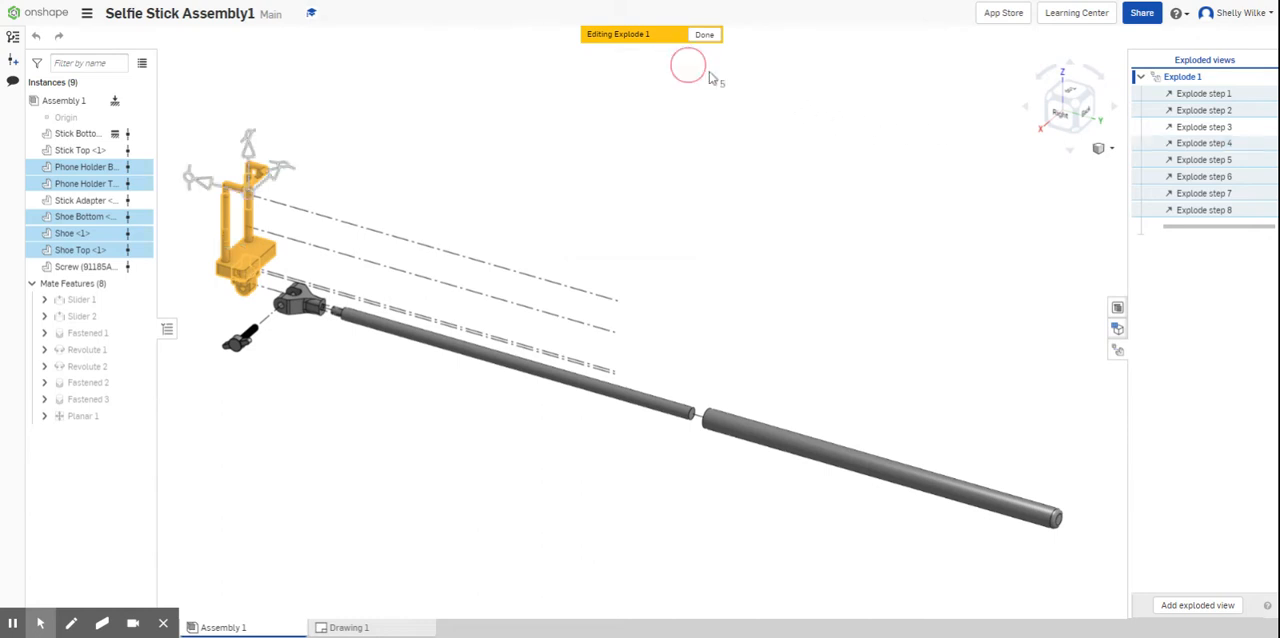
pyautogui.doubleClick(1175, 163)
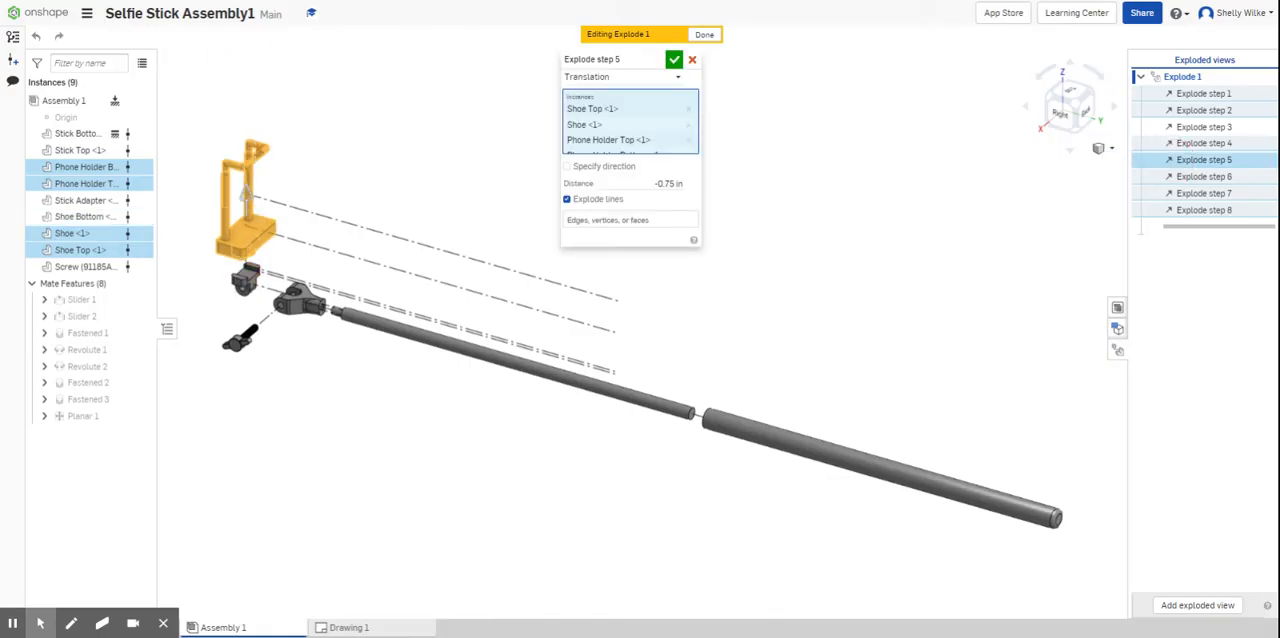
pyautogui.scroll(-1, 627, 123)
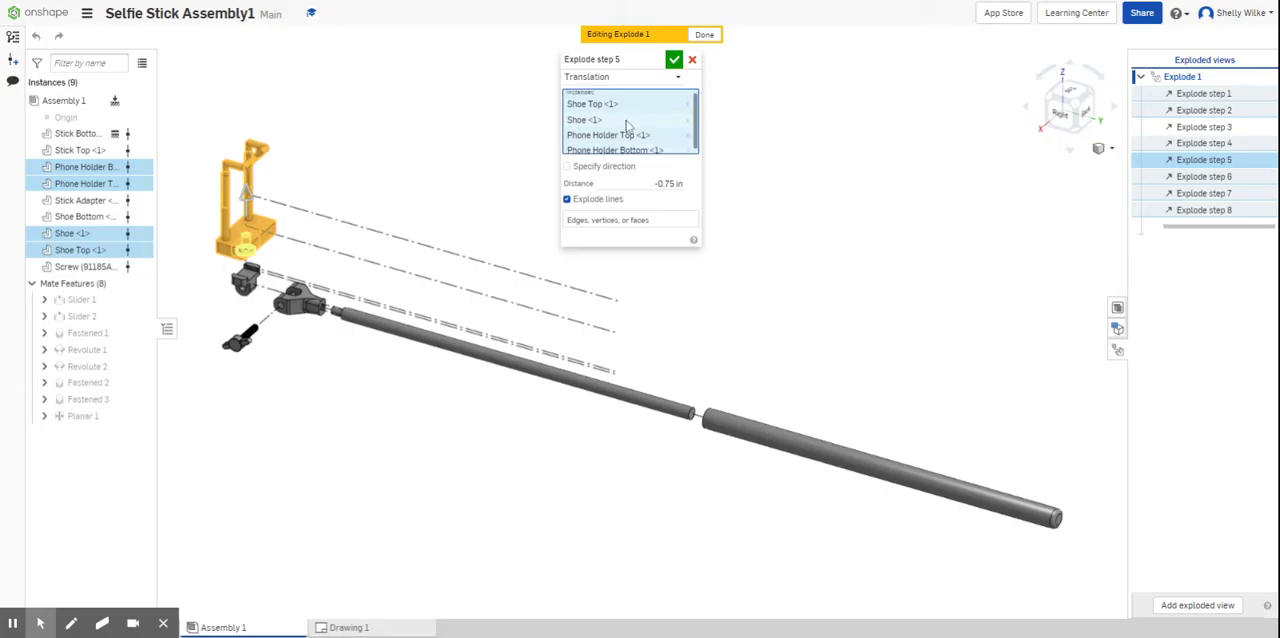
pyautogui.scroll(1, 627, 126)
pyautogui.scroll(-1, 627, 126)
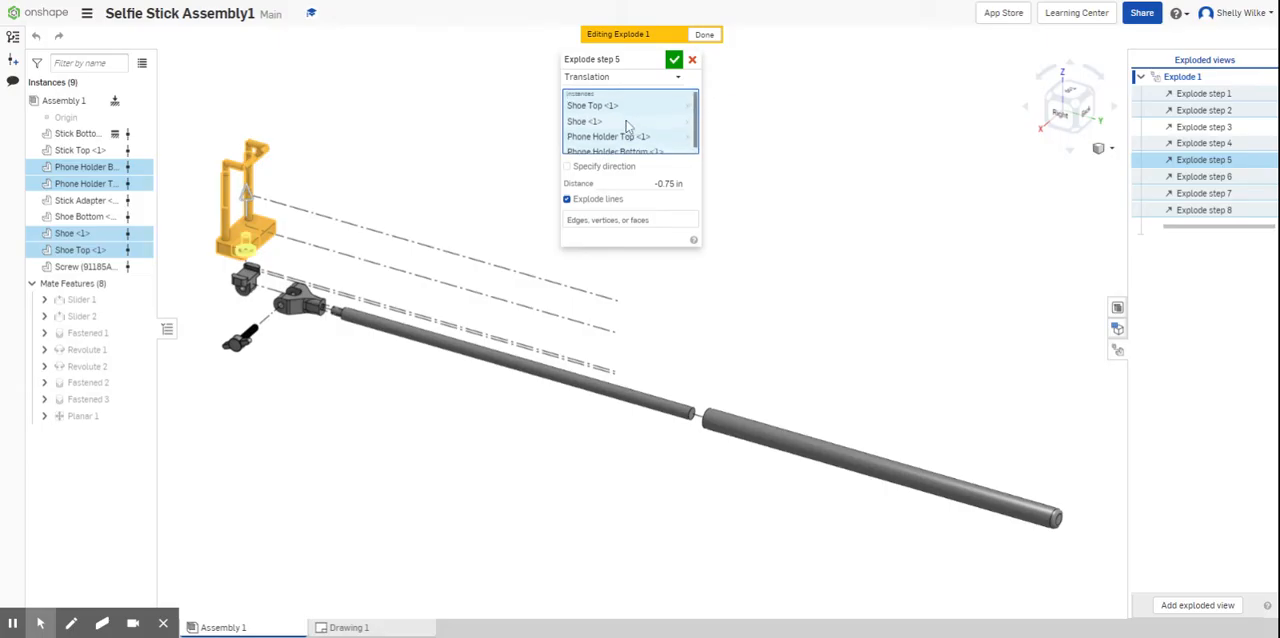
pyautogui.click(675, 61)
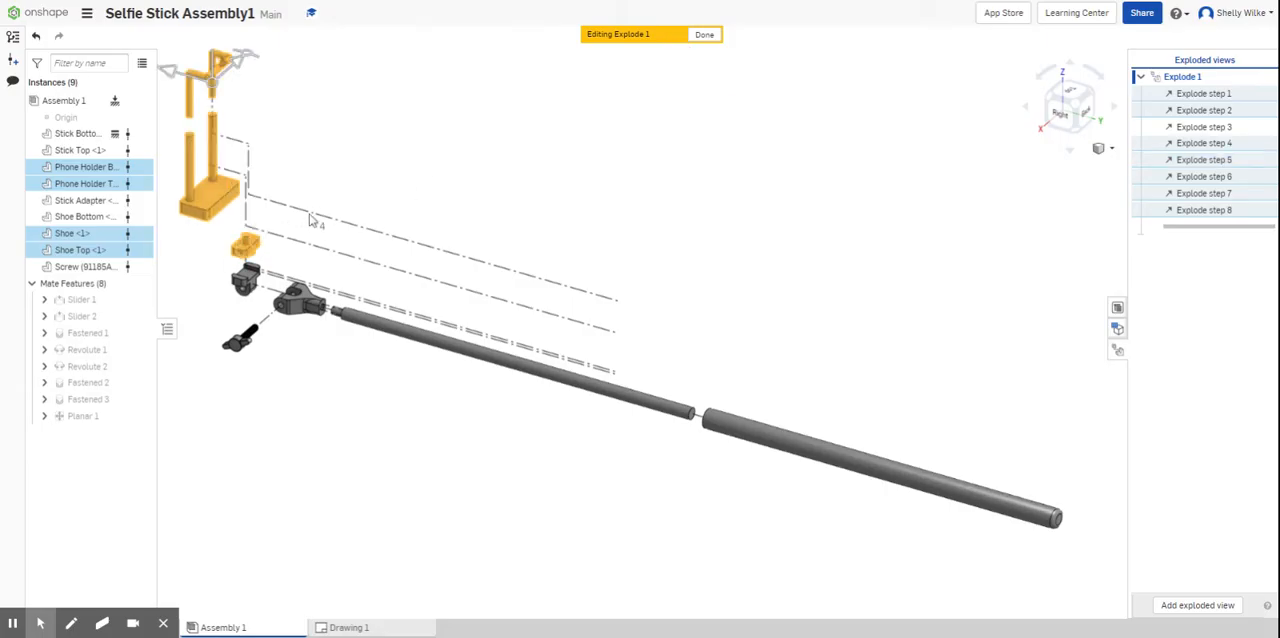
pyautogui.click(421, 231)
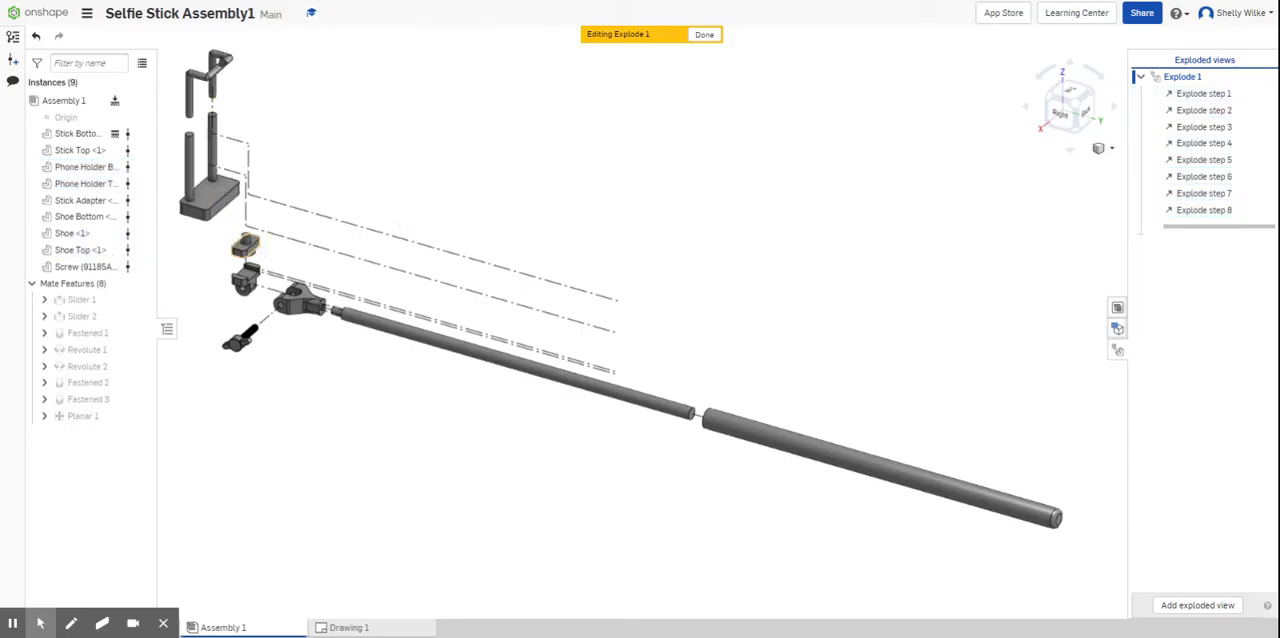
# - Roll the exploded view back to just after Explode step 5, comparing the part positions before and after Explode step 6
pyautogui.moveTo(1257, 229); pyautogui.dragTo(1247, 168)
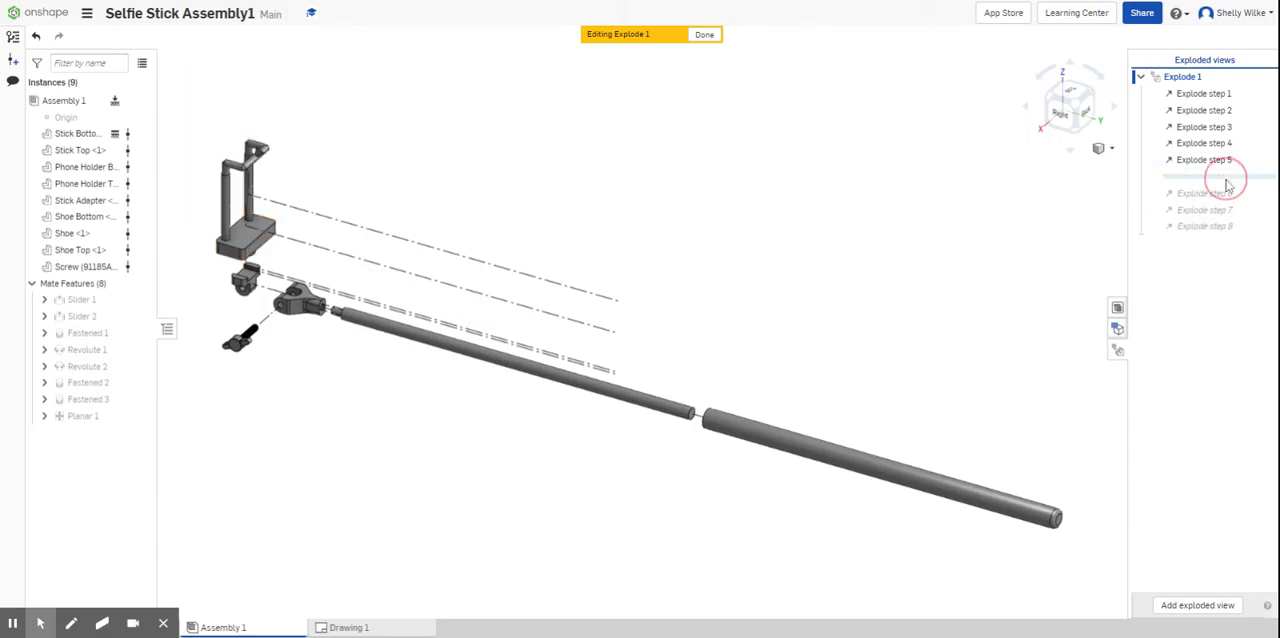
pyautogui.moveTo(1227, 177); pyautogui.dragTo(1227, 197)
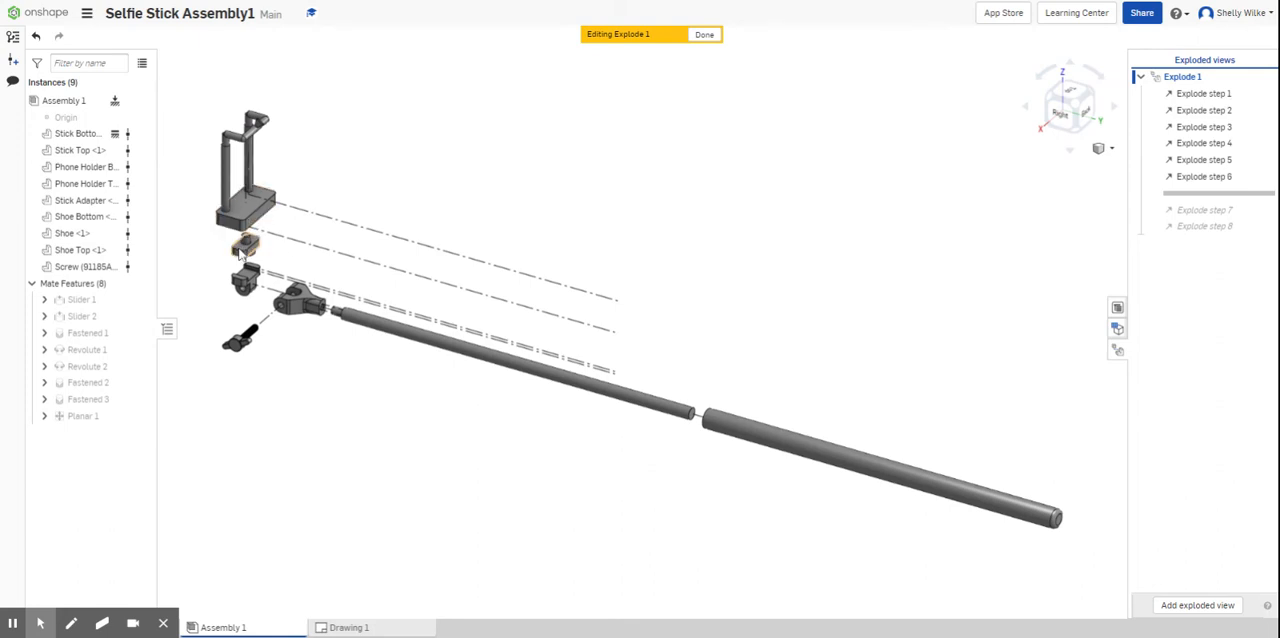
pyautogui.moveTo(1218, 196); pyautogui.dragTo(1220, 176)
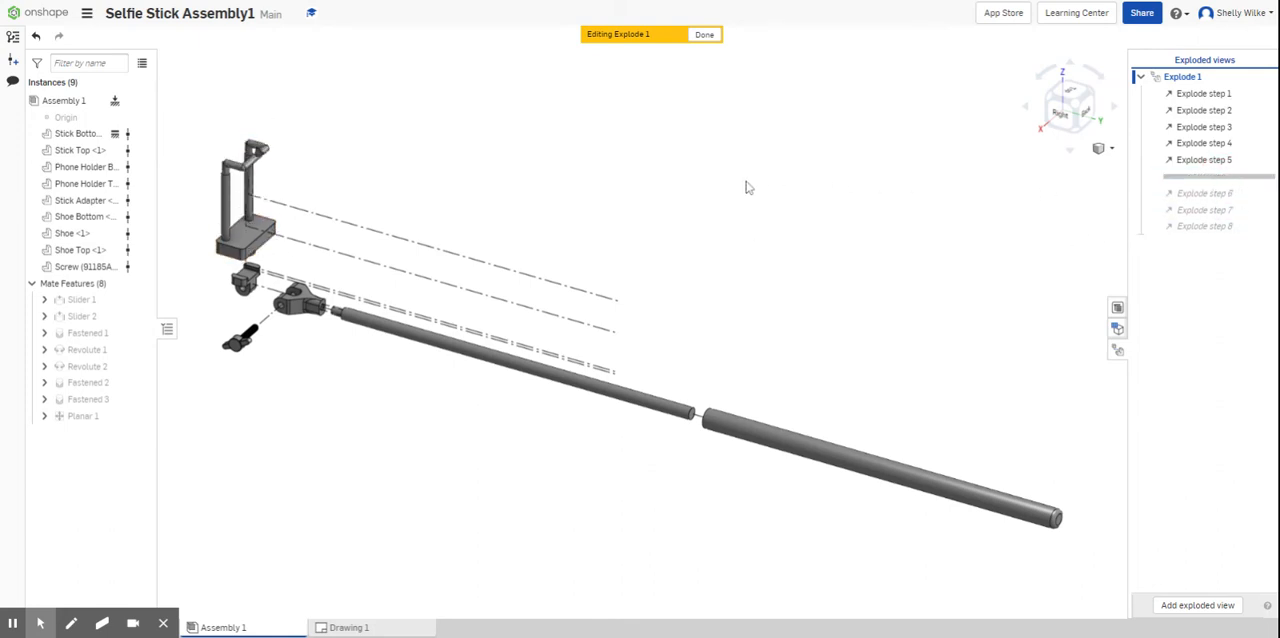
# - Translate Phone Holder Bottom, Phone Holder Top and Shoe Top 1 in straight up as a new explode step
pyautogui.click(249, 256)
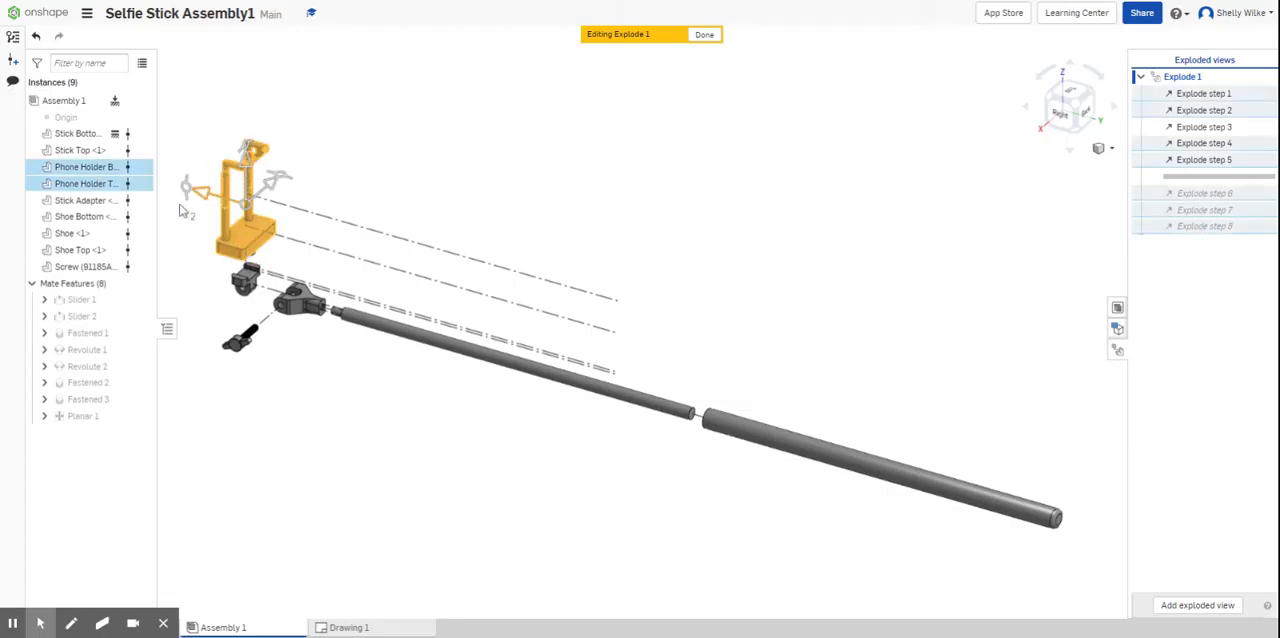
pyautogui.click(80, 249)
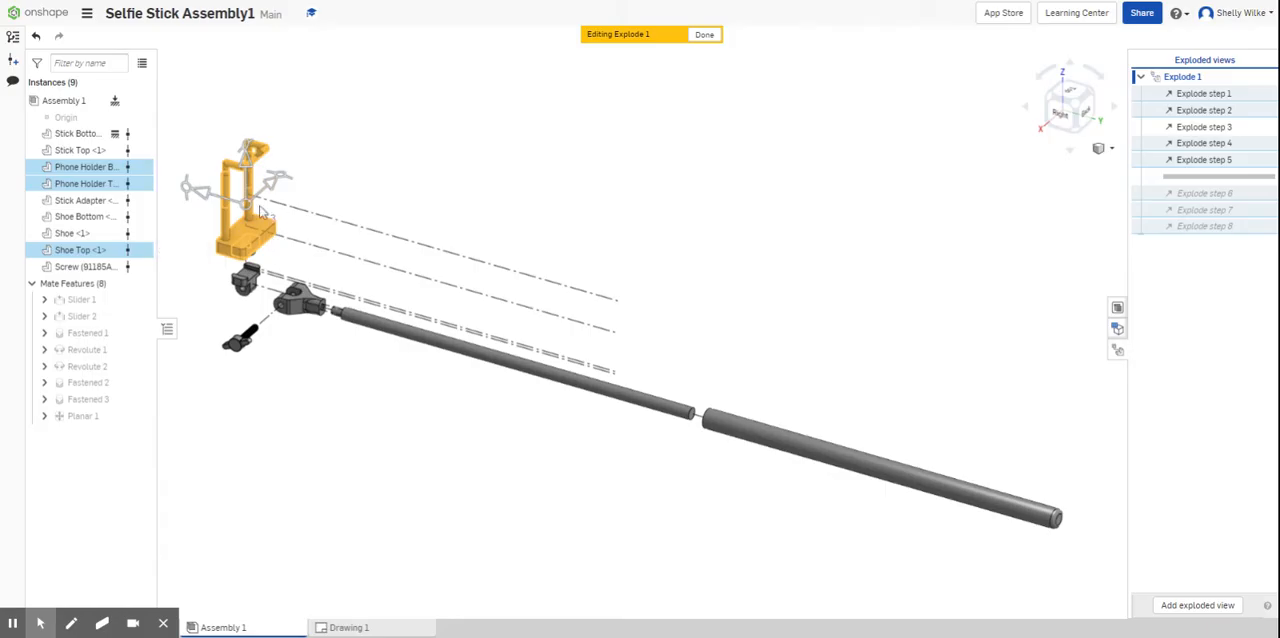
pyautogui.moveTo(252, 168); pyautogui.dragTo(250, 138)
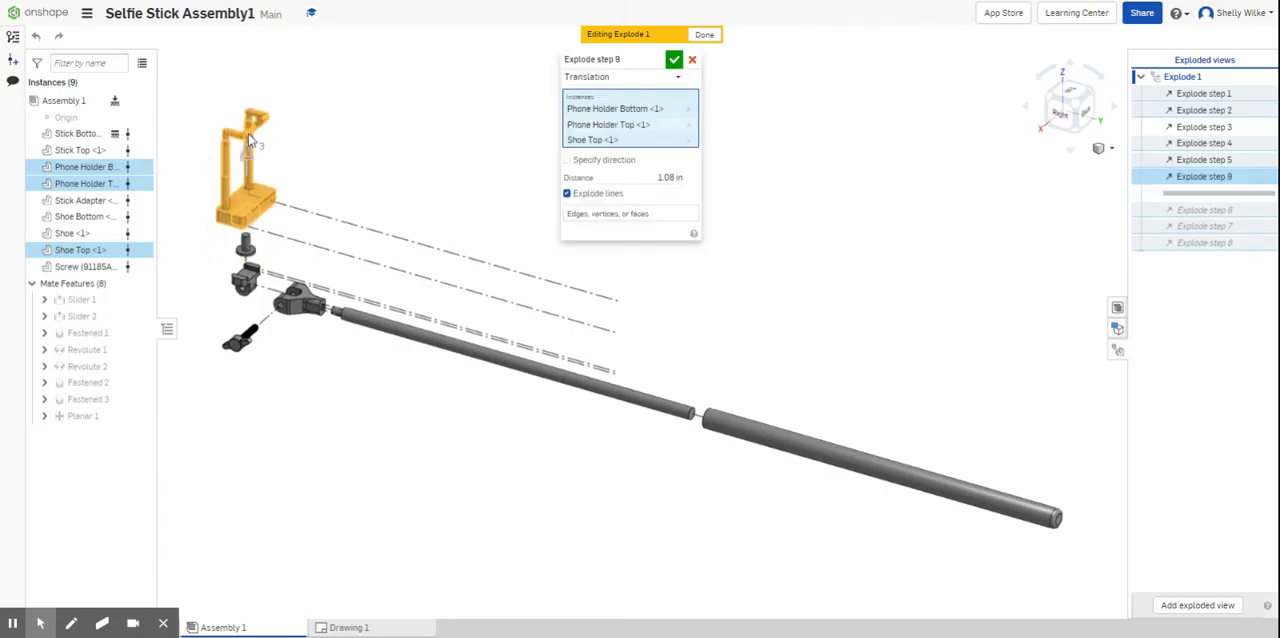
pyautogui.click(671, 179)
pyautogui.write('1')
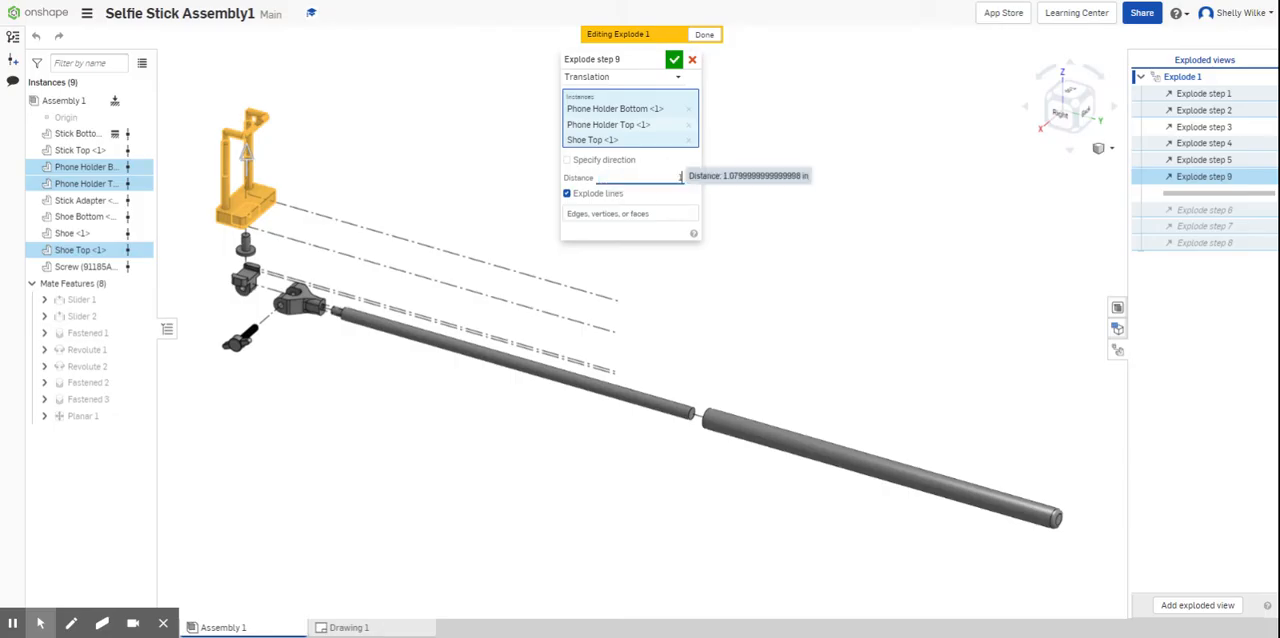
pyautogui.press('Return')
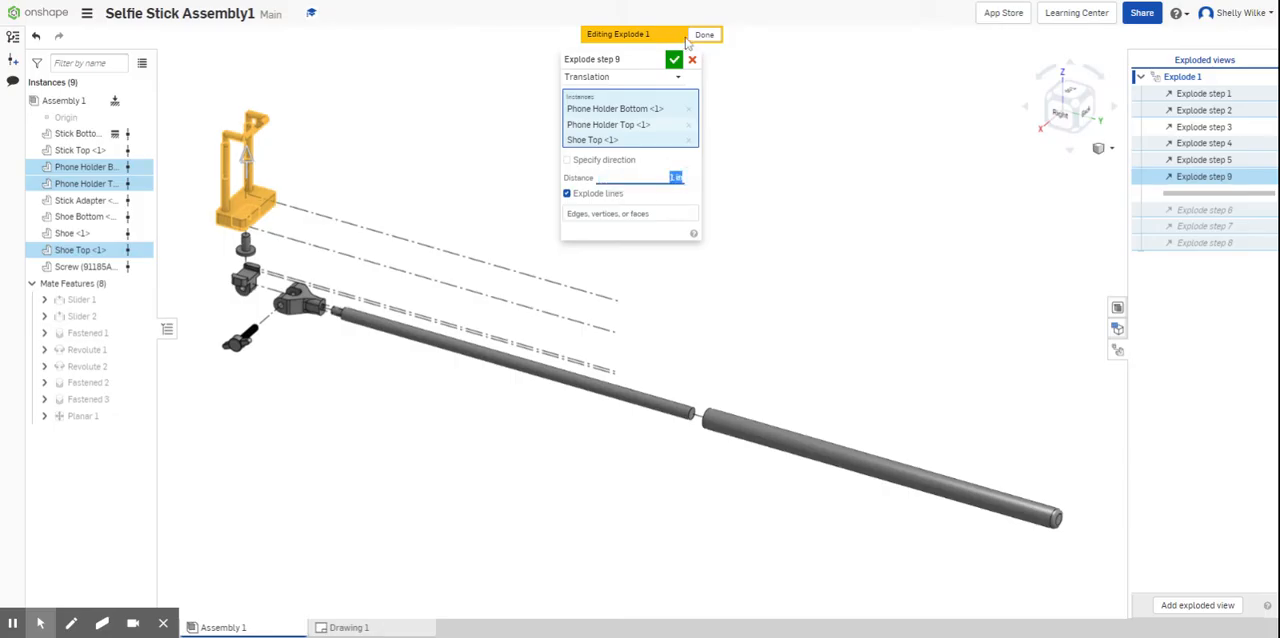
pyautogui.click(674, 59)
# - Roll the exploded view forward past its last explode step and finish editing Explode 1
pyautogui.moveTo(1195, 205); pyautogui.dragTo(1197, 263)
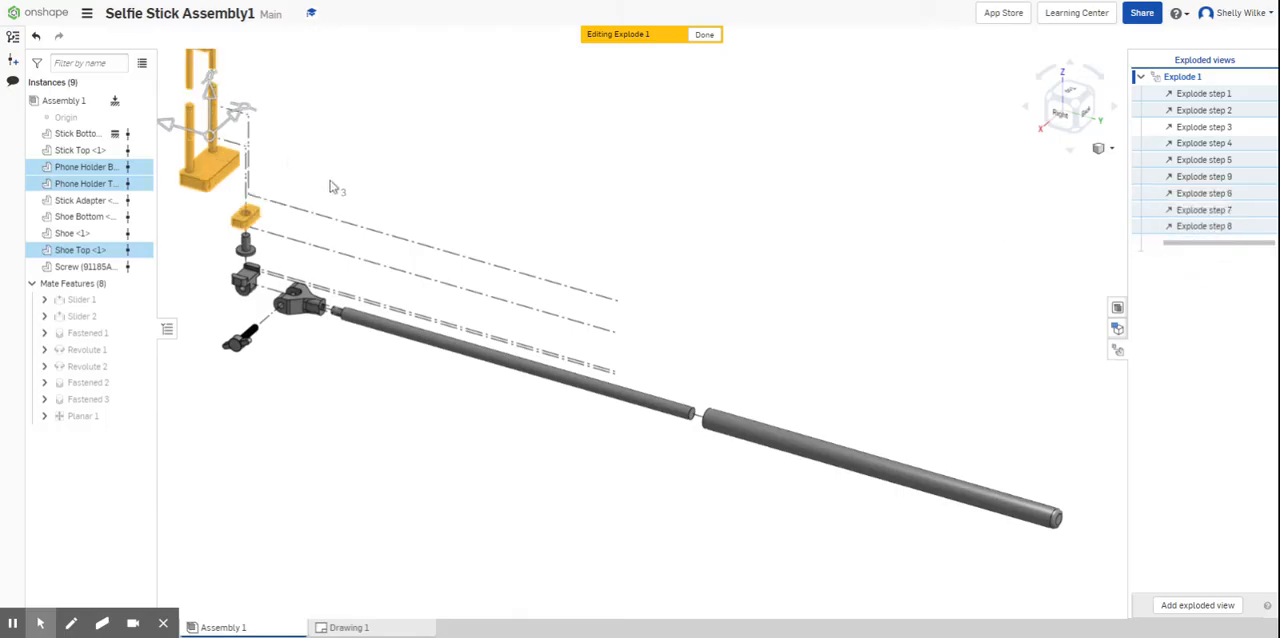
pyautogui.press('f')
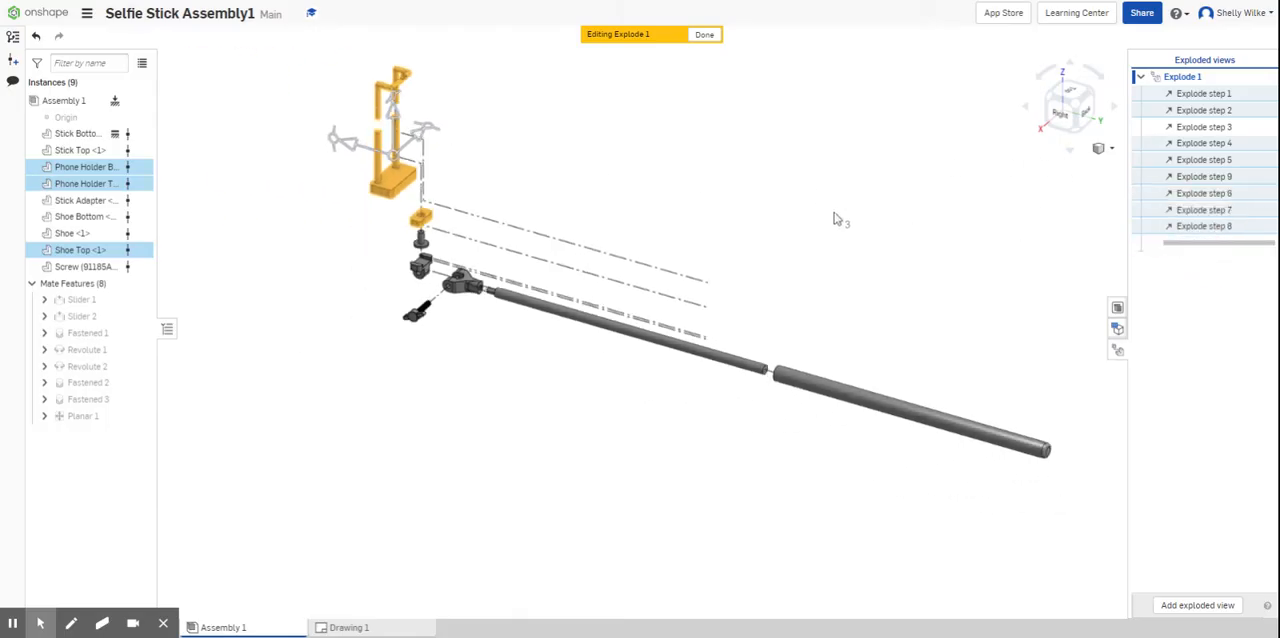
pyautogui.click(725, 168)
pyautogui.scroll(1, 725, 170)
pyautogui.moveTo(653, 209); pyautogui.dragTo(557, 243, button='middle')
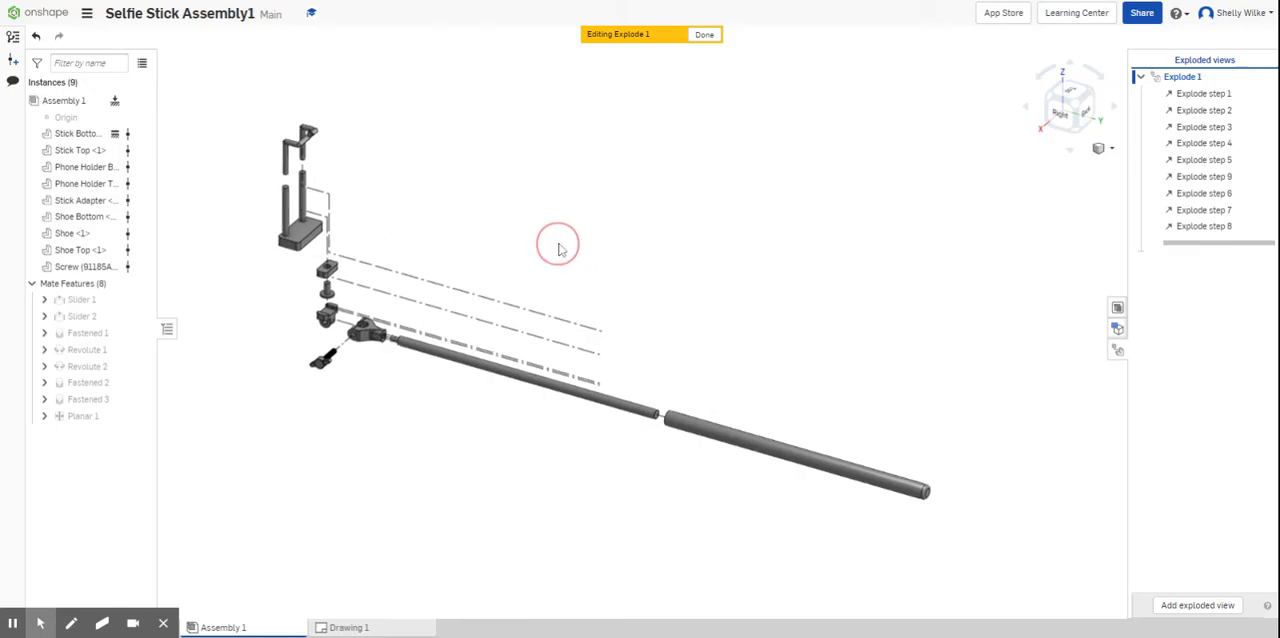
pyautogui.click(705, 36)
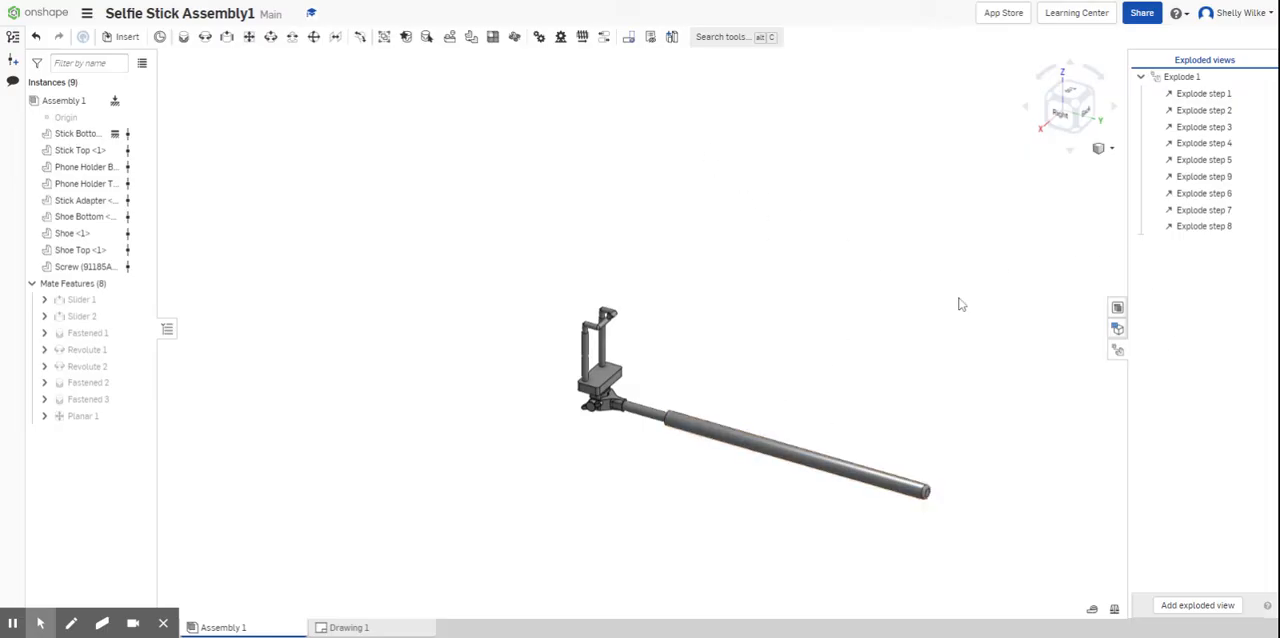
# - Collapse Explode 1 and close the list of exploded views
pyautogui.click(1068, 108)
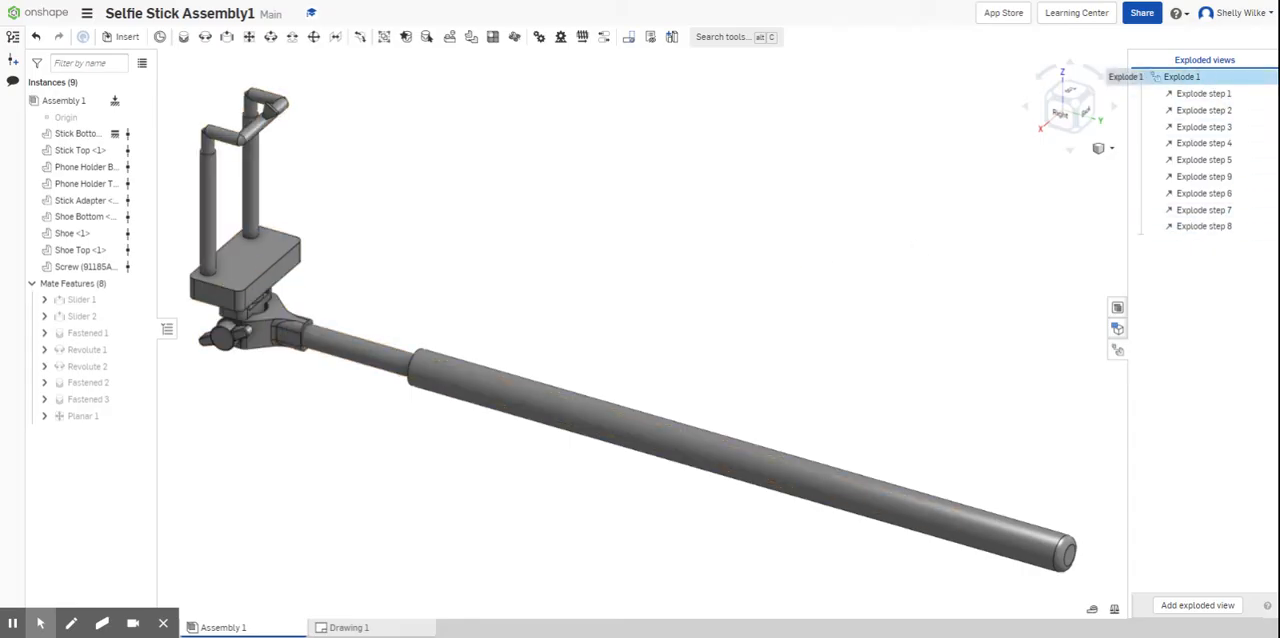
pyautogui.click(1140, 77)
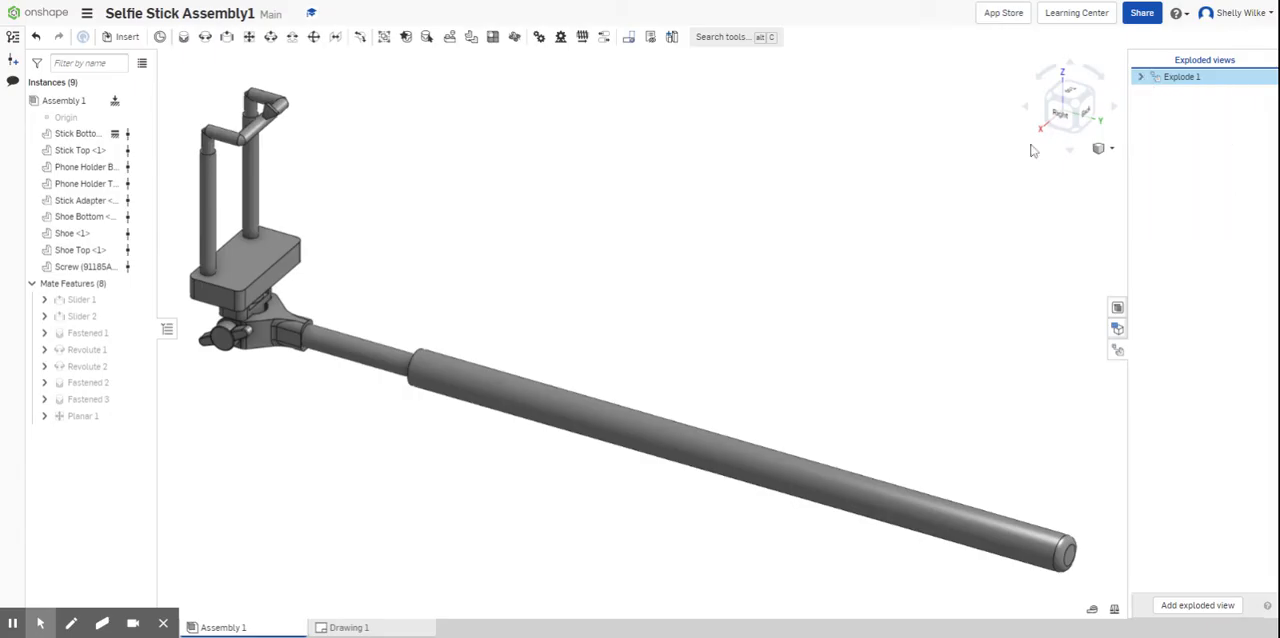
pyautogui.click(1117, 354)
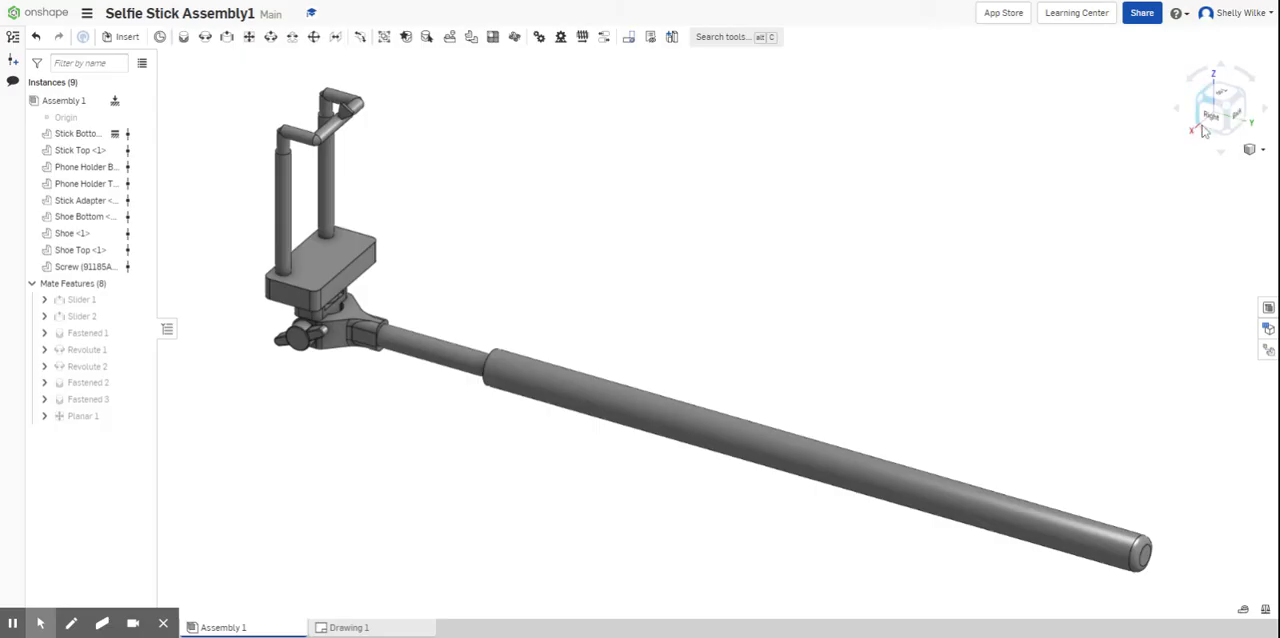
# - View the collapsed assembly in the isometric orientation, then turn it back to the previous angled view
pyautogui.click(1260, 152)
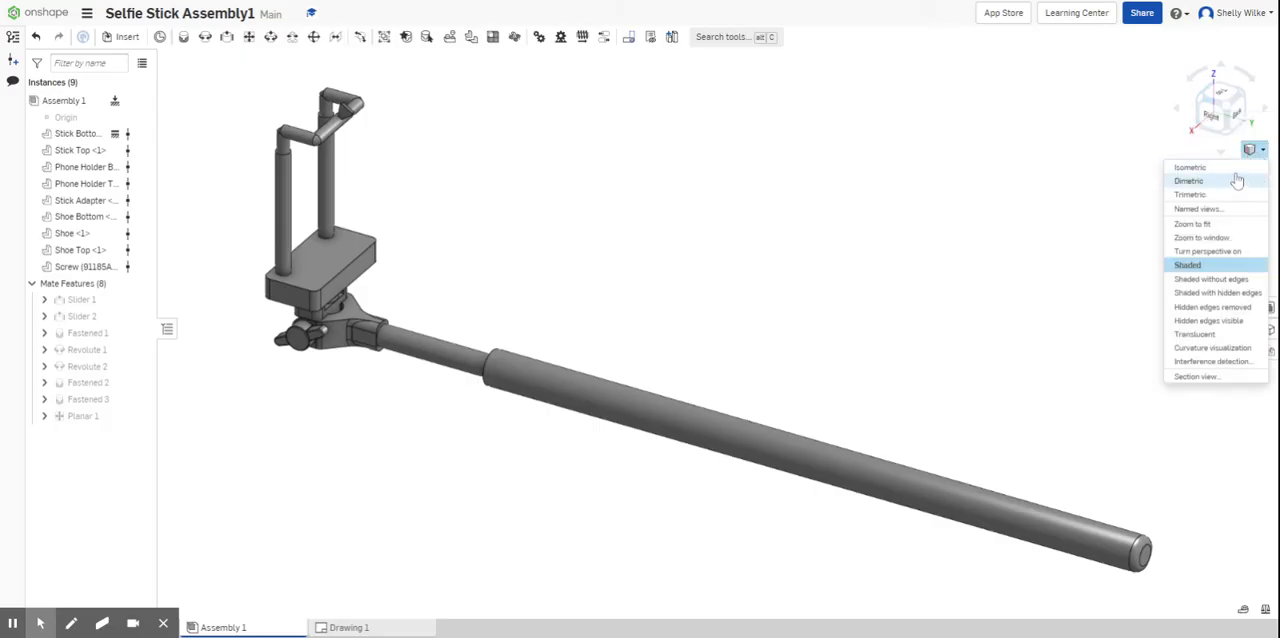
pyautogui.click(1222, 167)
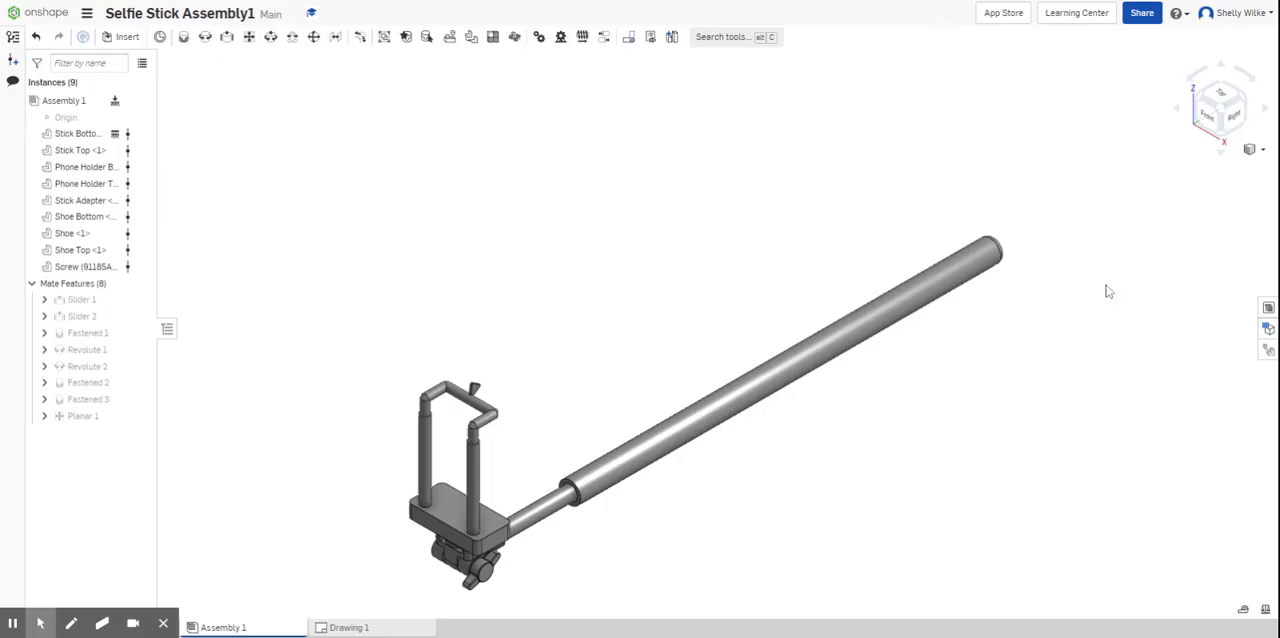
pyautogui.click(1245, 106)
pyautogui.click(1245, 106)
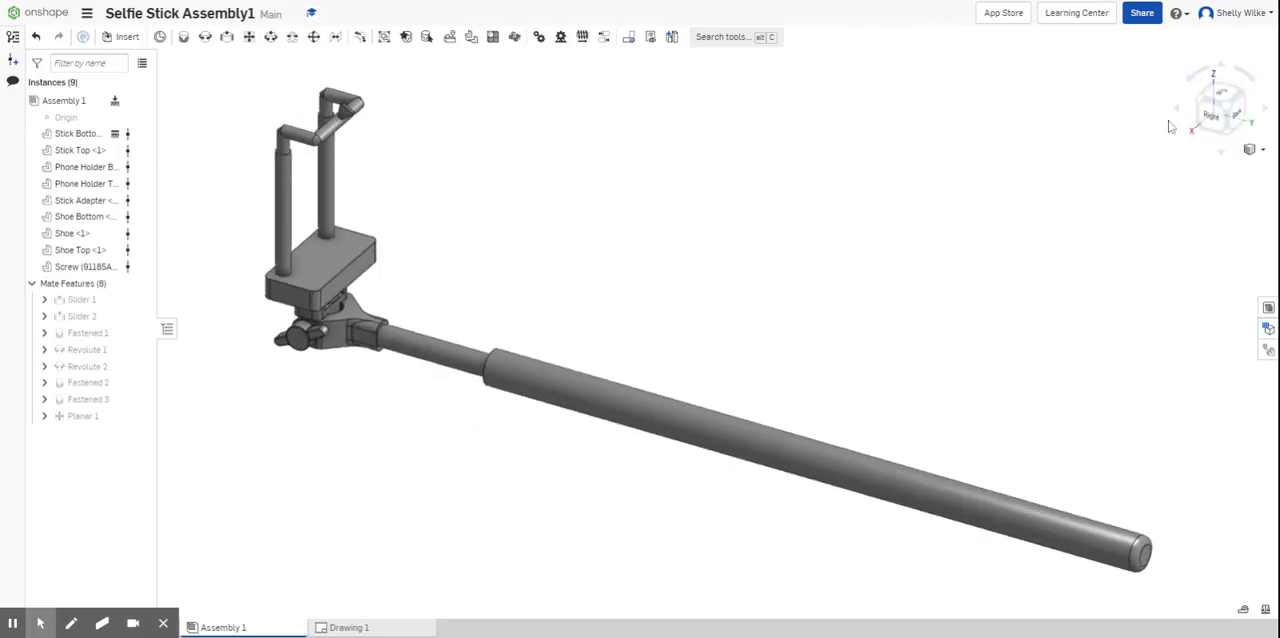
# - Open the named views settings and check the assembly's saved views
pyautogui.click(1255, 150)
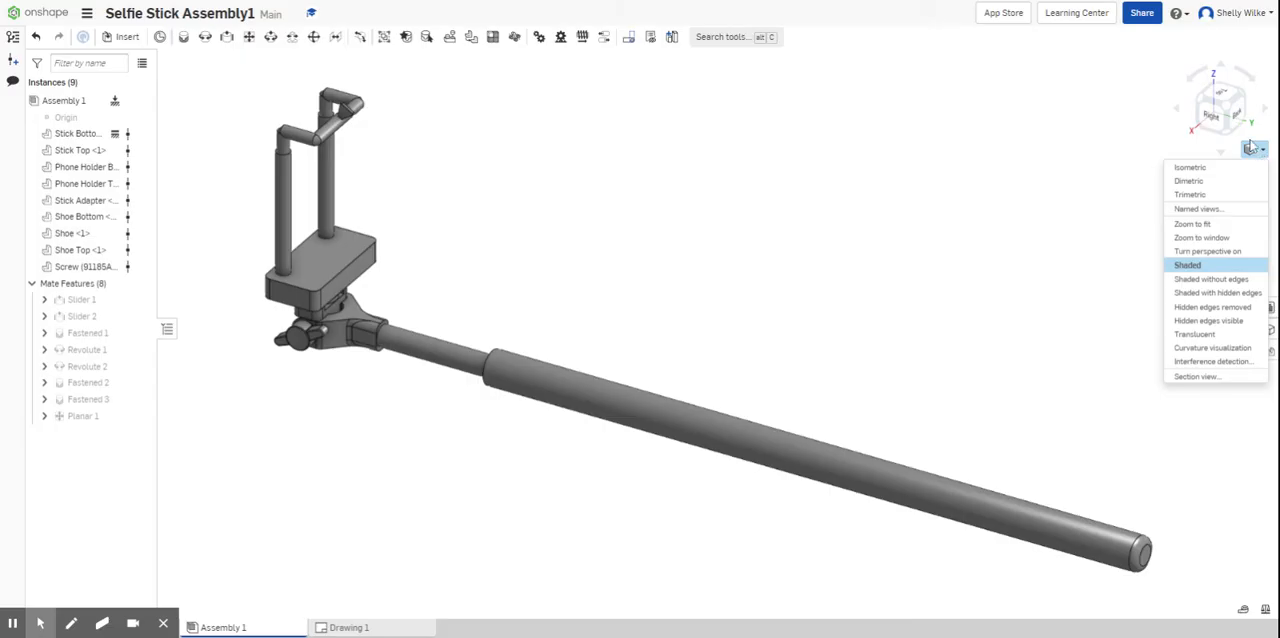
pyautogui.click(1206, 209)
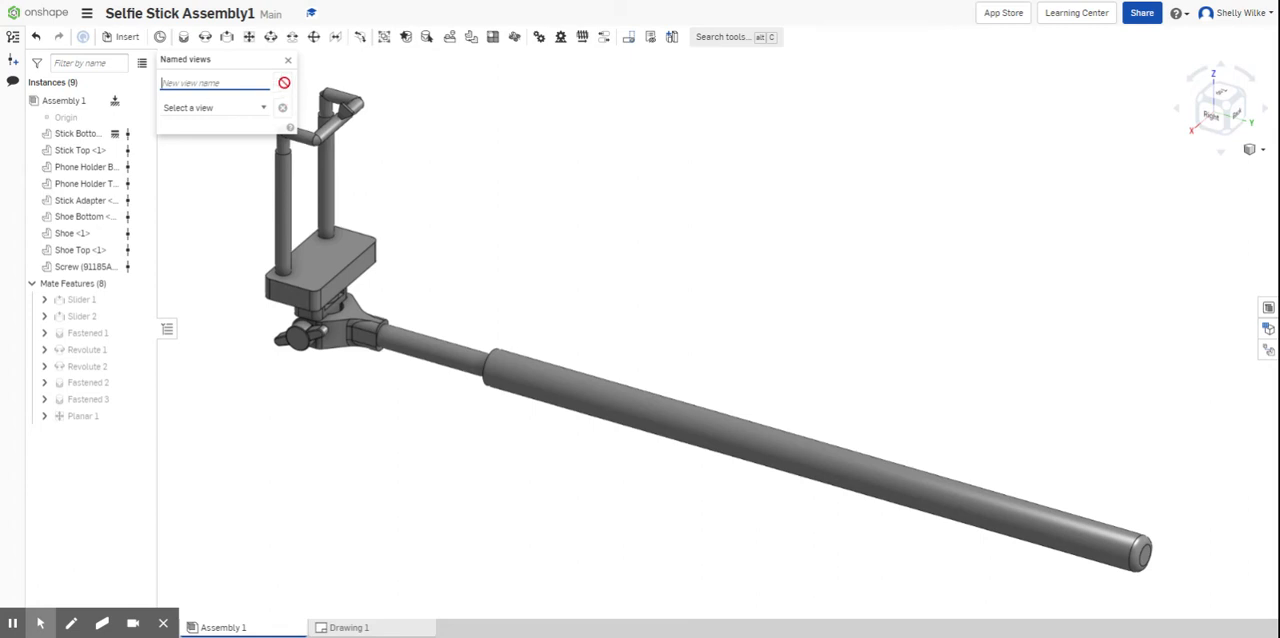
pyautogui.click(264, 107)
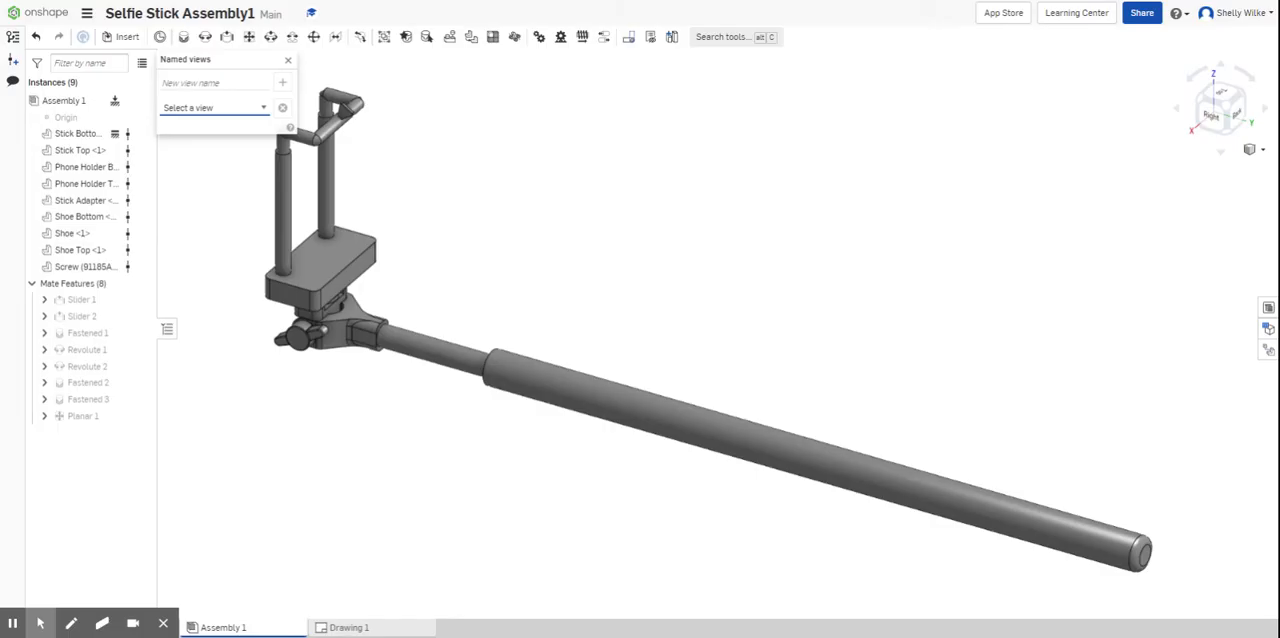
# - Close the named views, open Sheet1 of Drawing 1 and check the exploded view's orientation, explode and scale properties
pyautogui.click(288, 61)
pyautogui.click(369, 628)
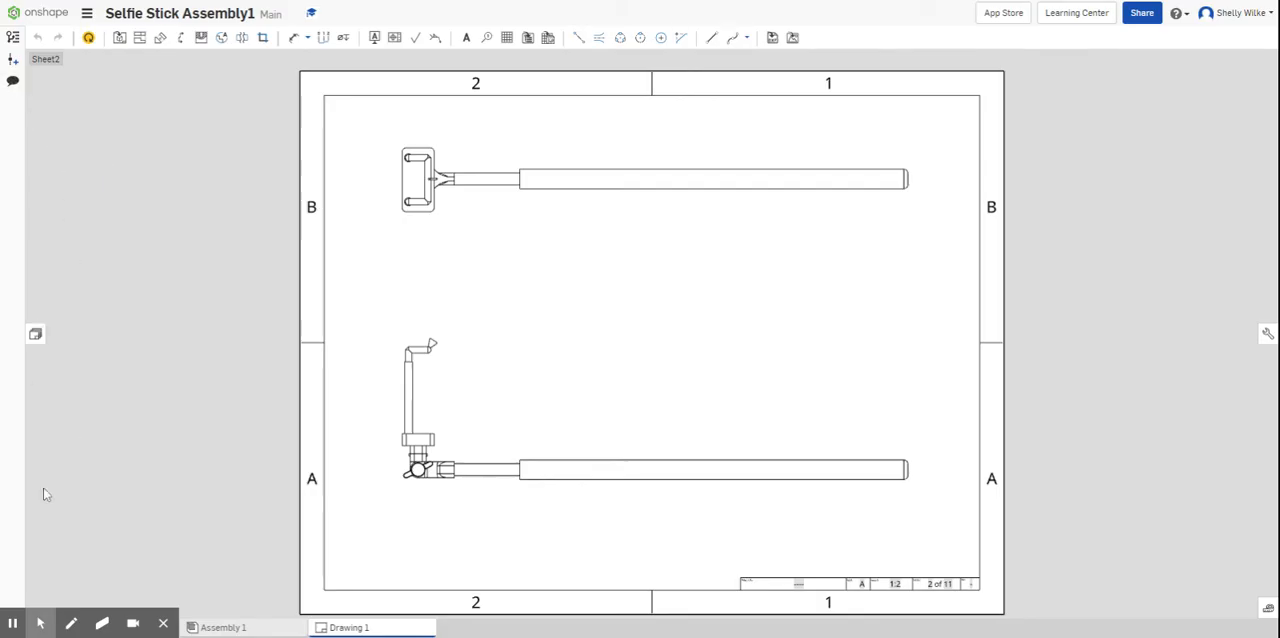
pyautogui.click(35, 334)
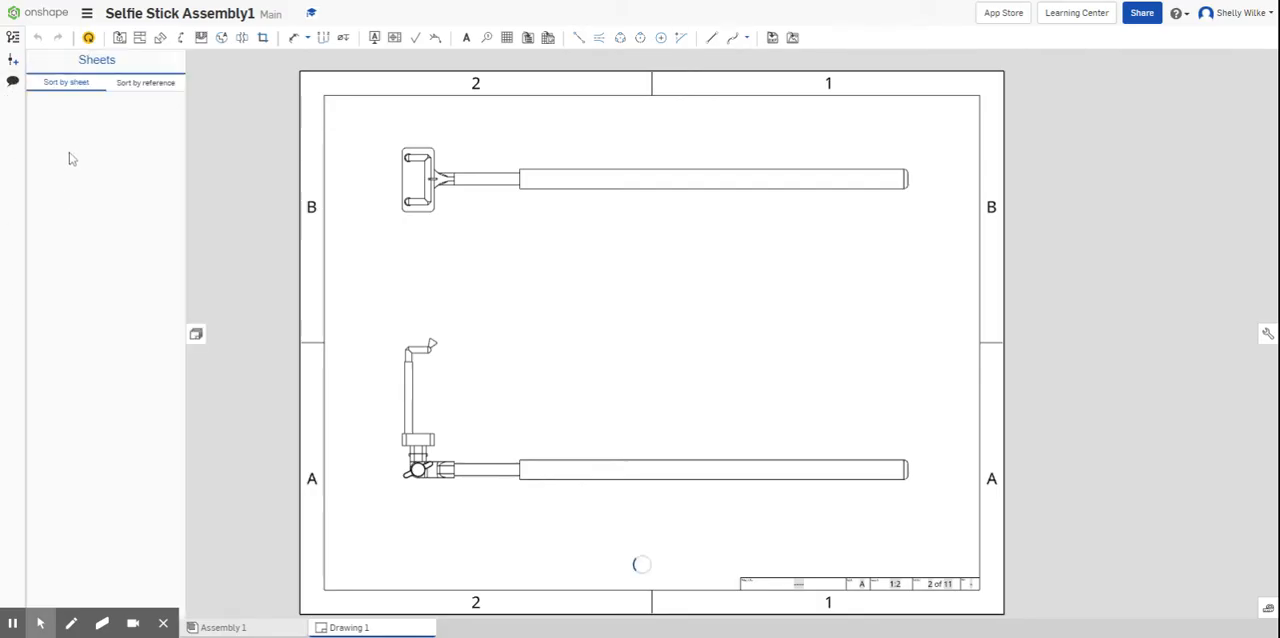
pyautogui.doubleClick(80, 101)
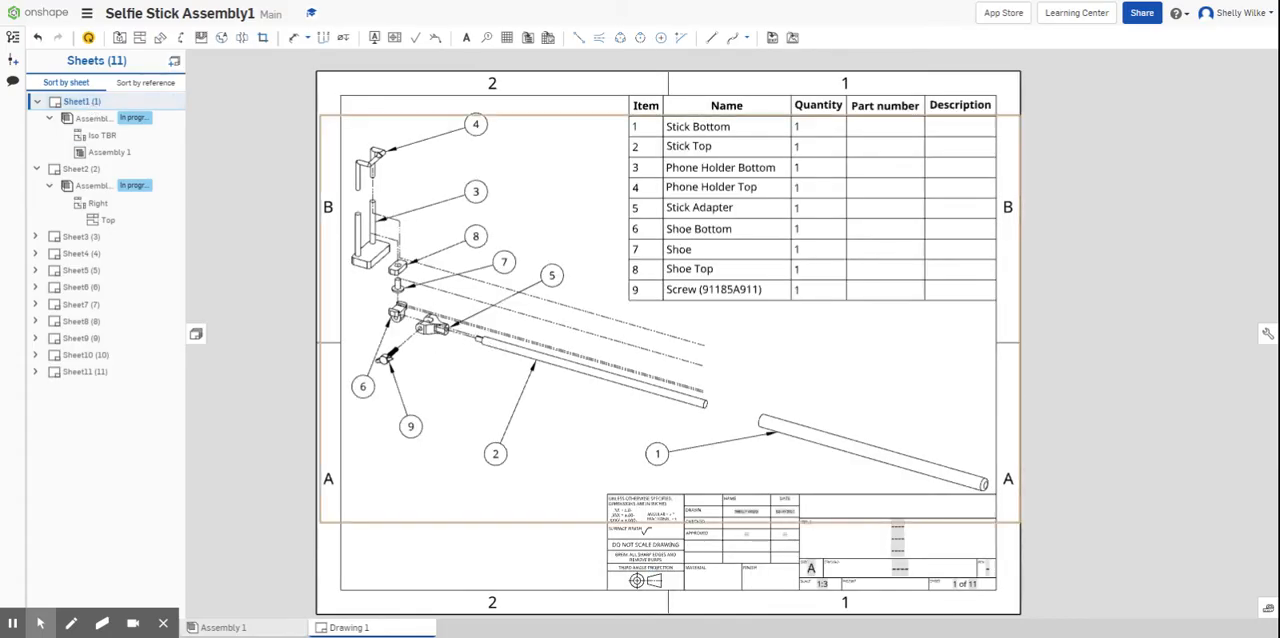
pyautogui.doubleClick(487, 336)
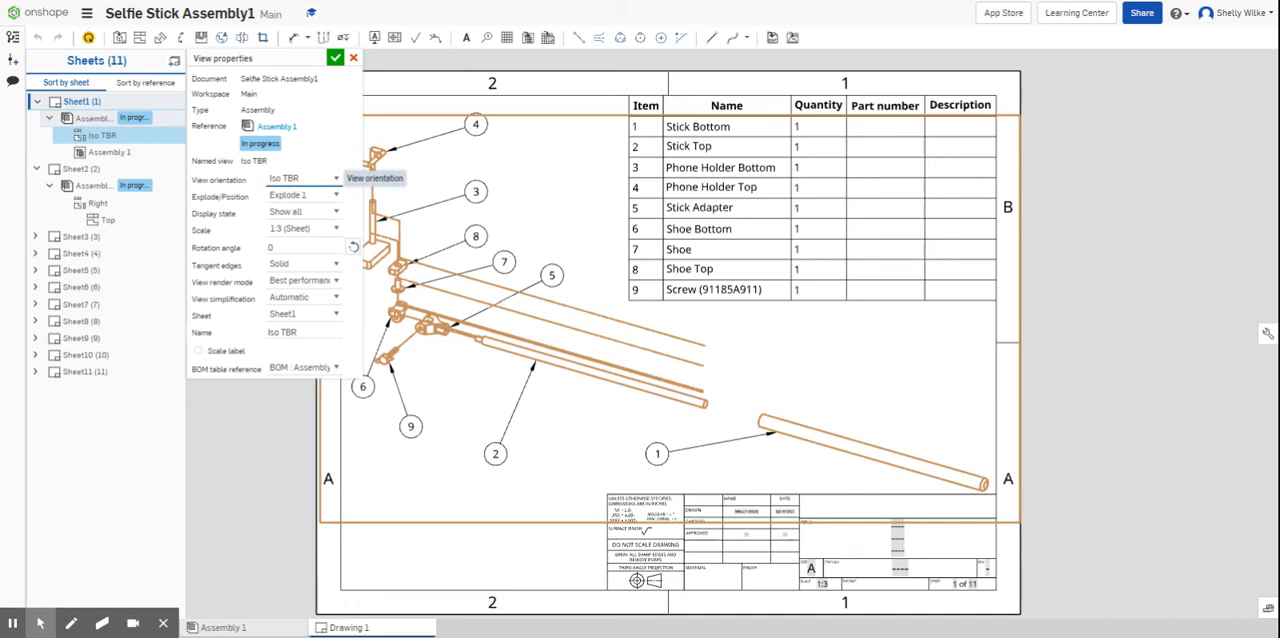
pyautogui.click(336, 59)
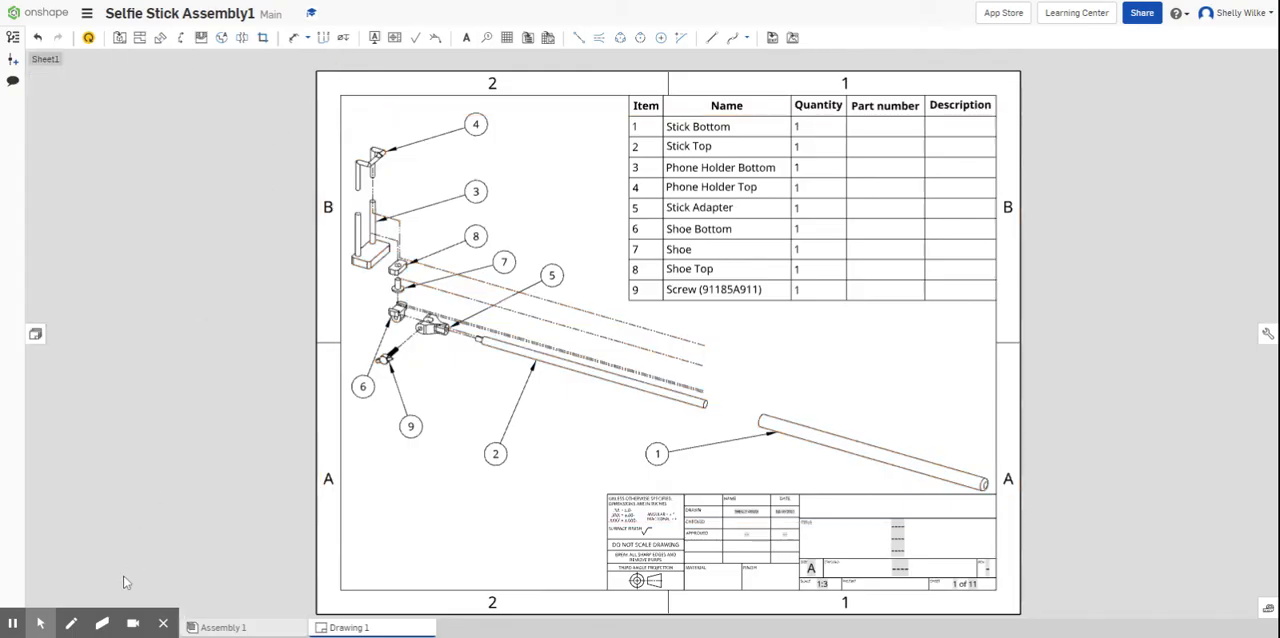
pyautogui.moveTo(16, 628)
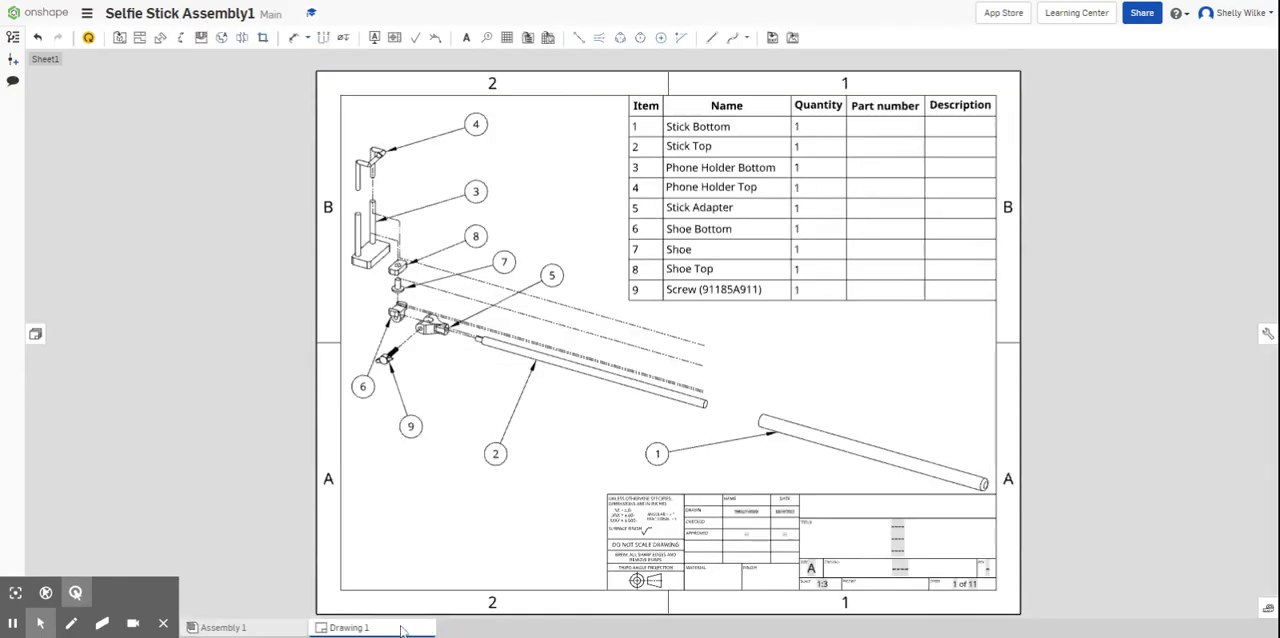
pyautogui.rightClick(400, 630)
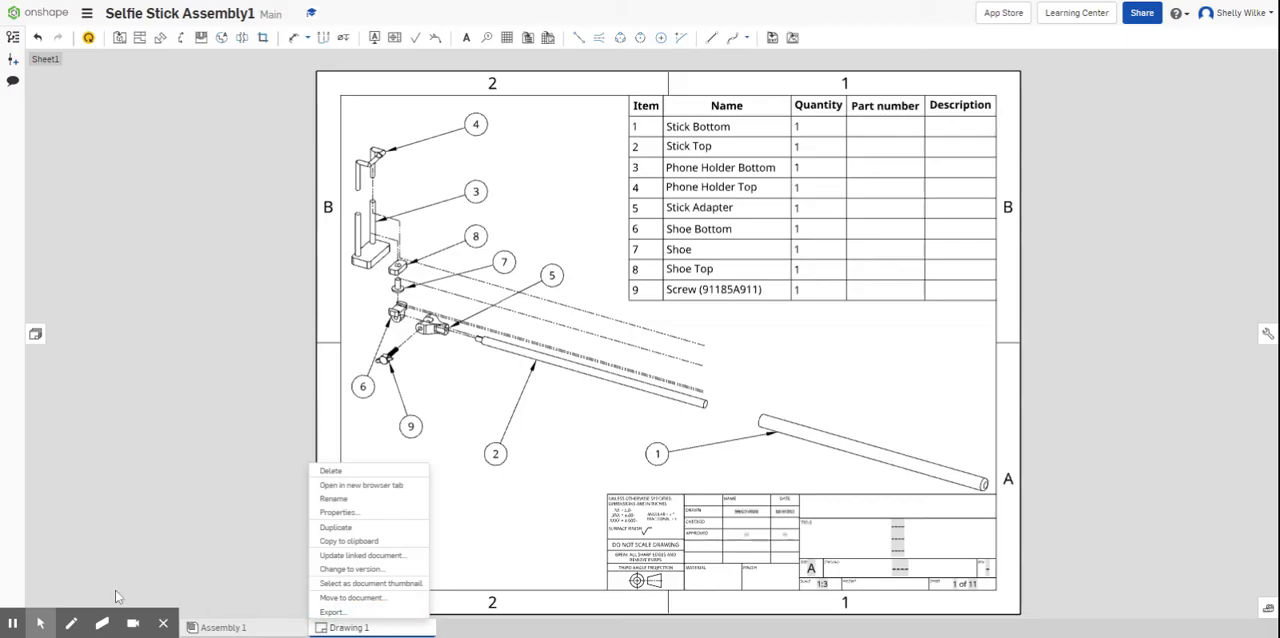
pyautogui.moveTo(42, 622)
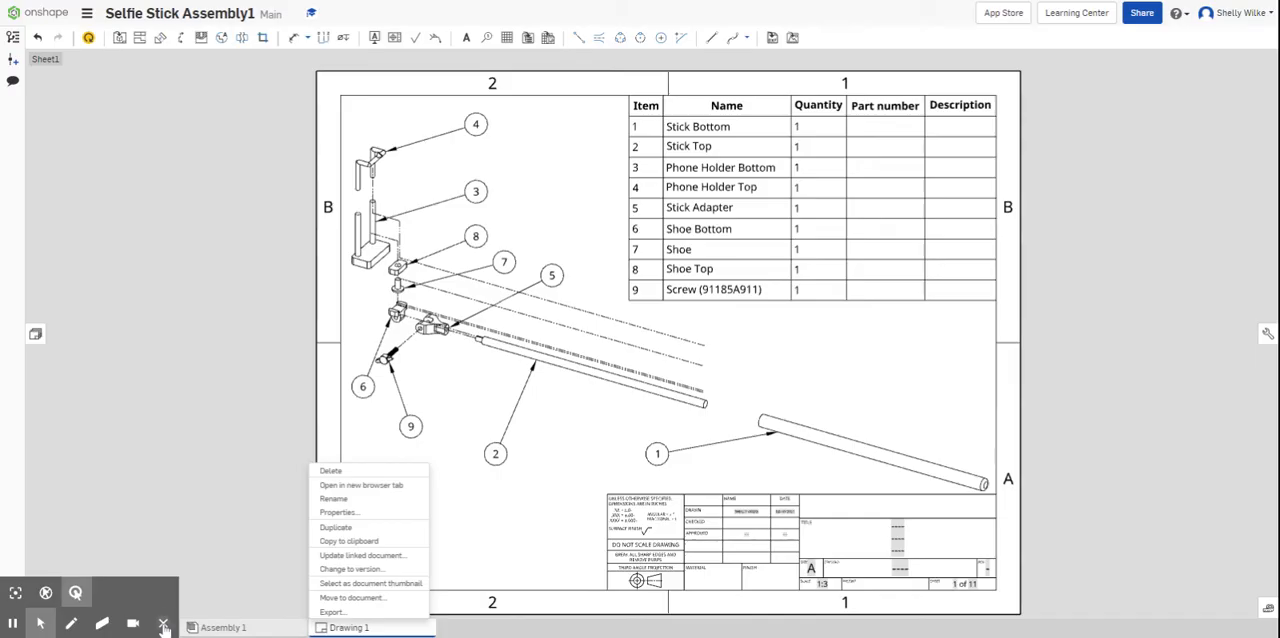
pyautogui.click(163, 626)
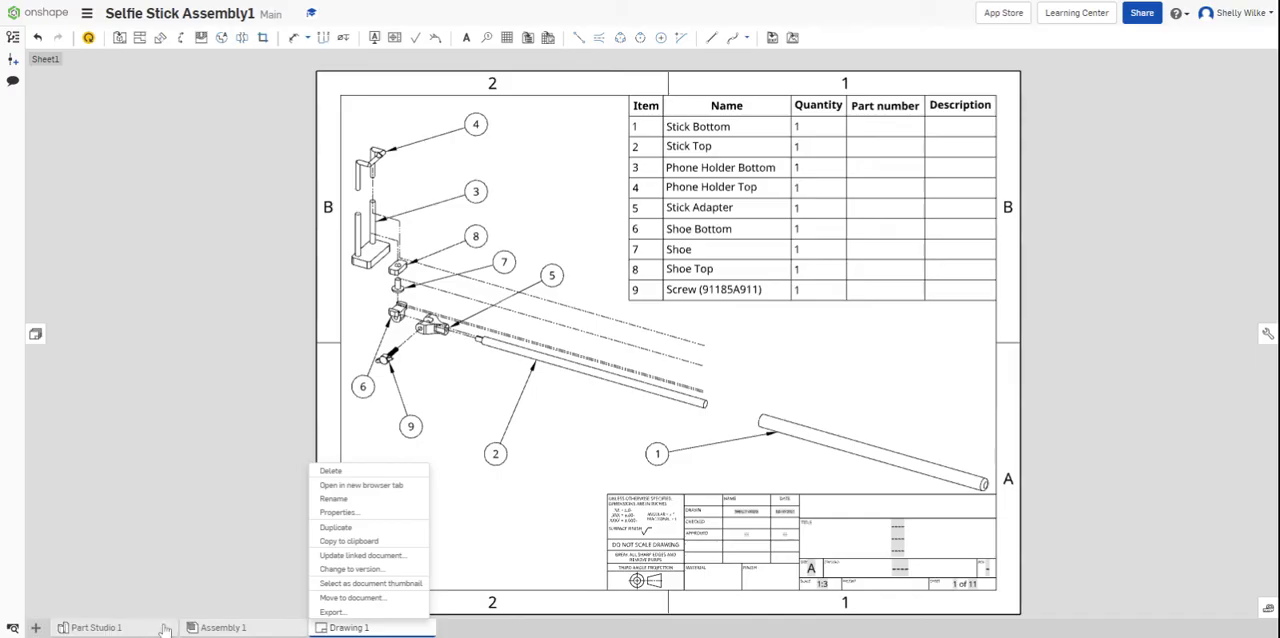
pyautogui.click(42, 630)
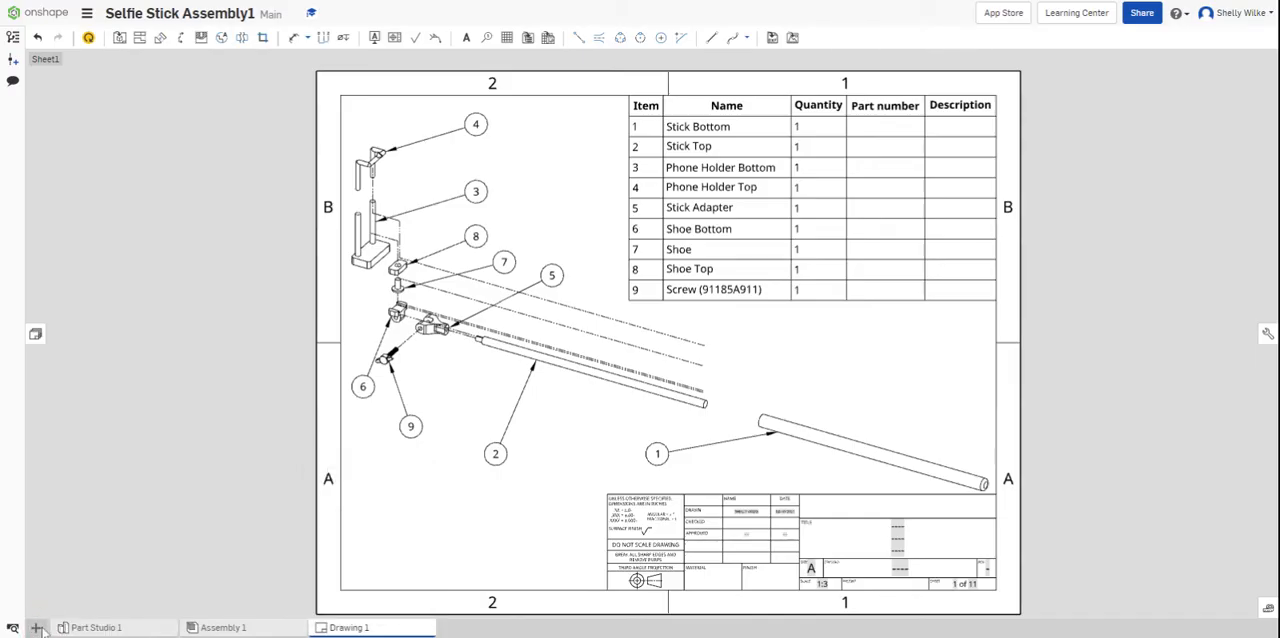
# - Create a new drawing in the document from the ANSI_A_INCH.dwt template with no views
pyautogui.click(36, 628)
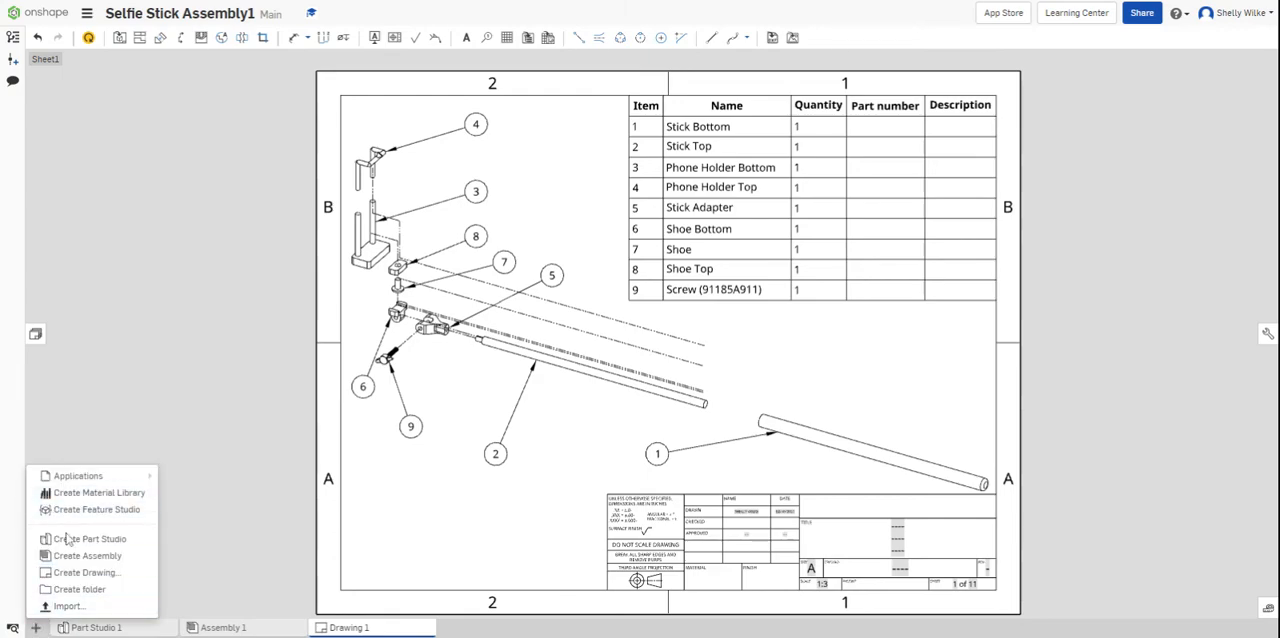
pyautogui.click(70, 570)
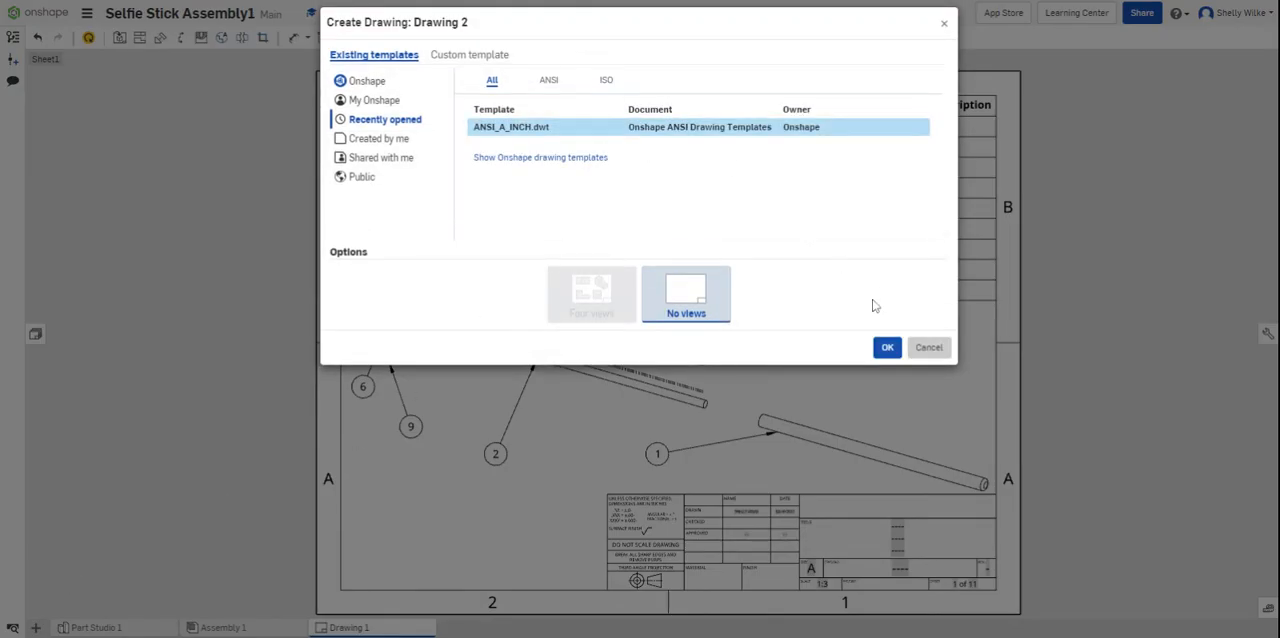
pyautogui.click(880, 346)
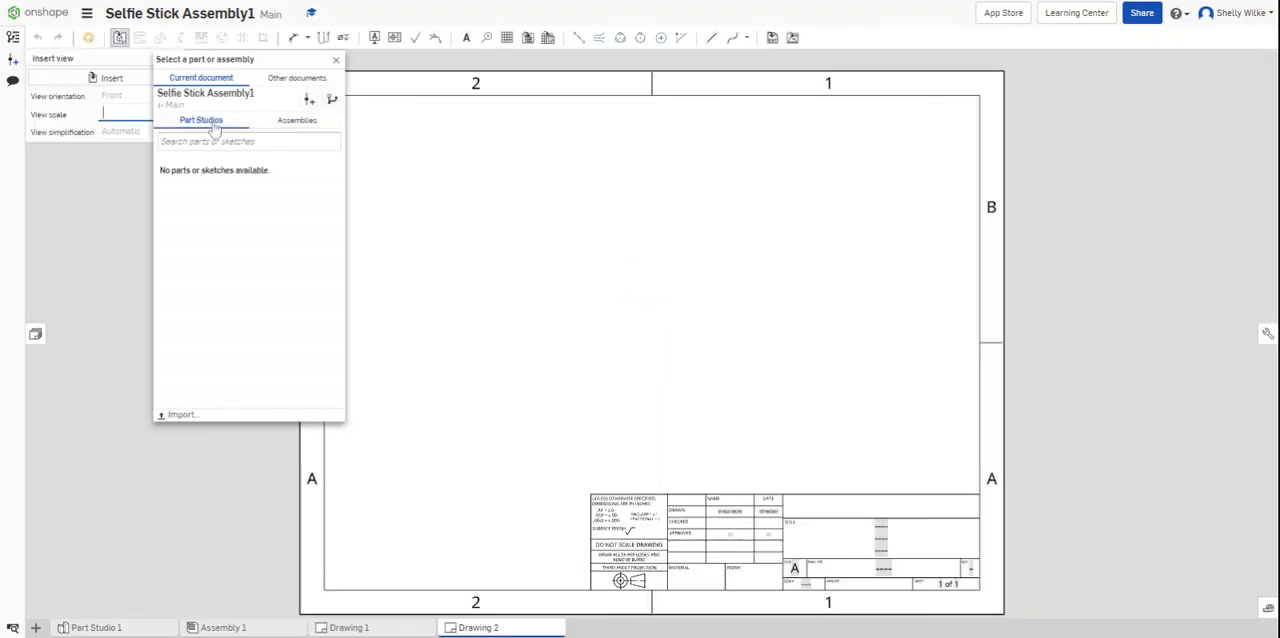
# - Insert a view of Assembly 1 with Iso TBR orientation, Explode 1 and 1:3 scale, placed in the sheet area above the title block
pyautogui.click(299, 124)
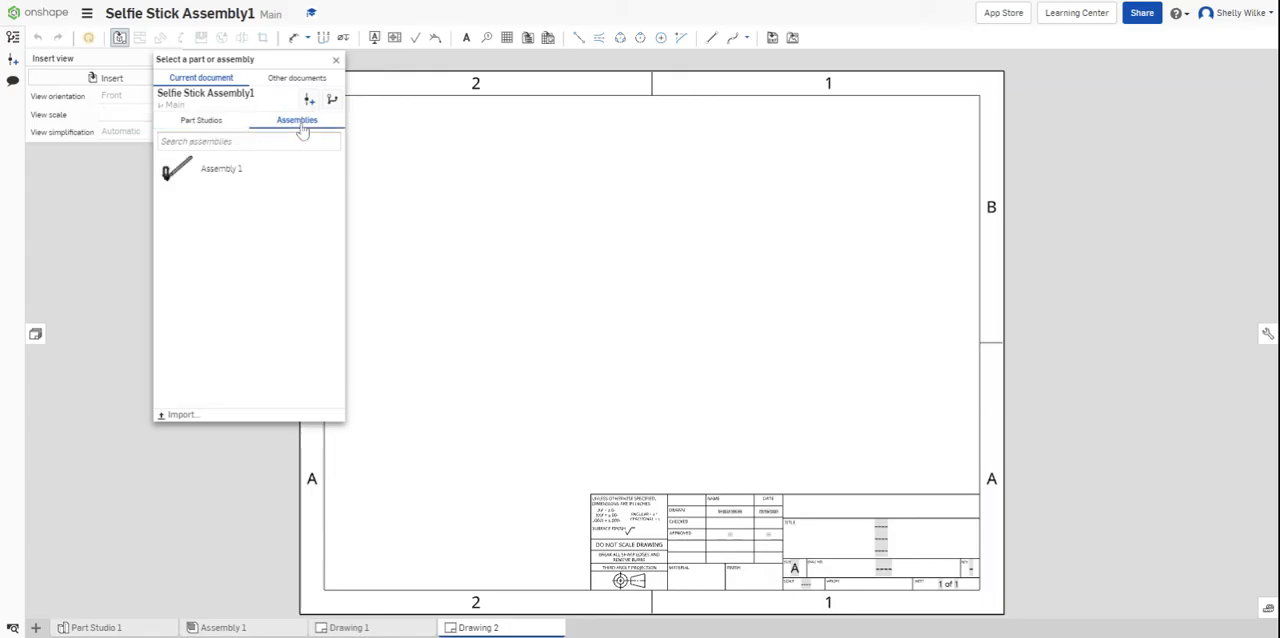
pyautogui.click(221, 176)
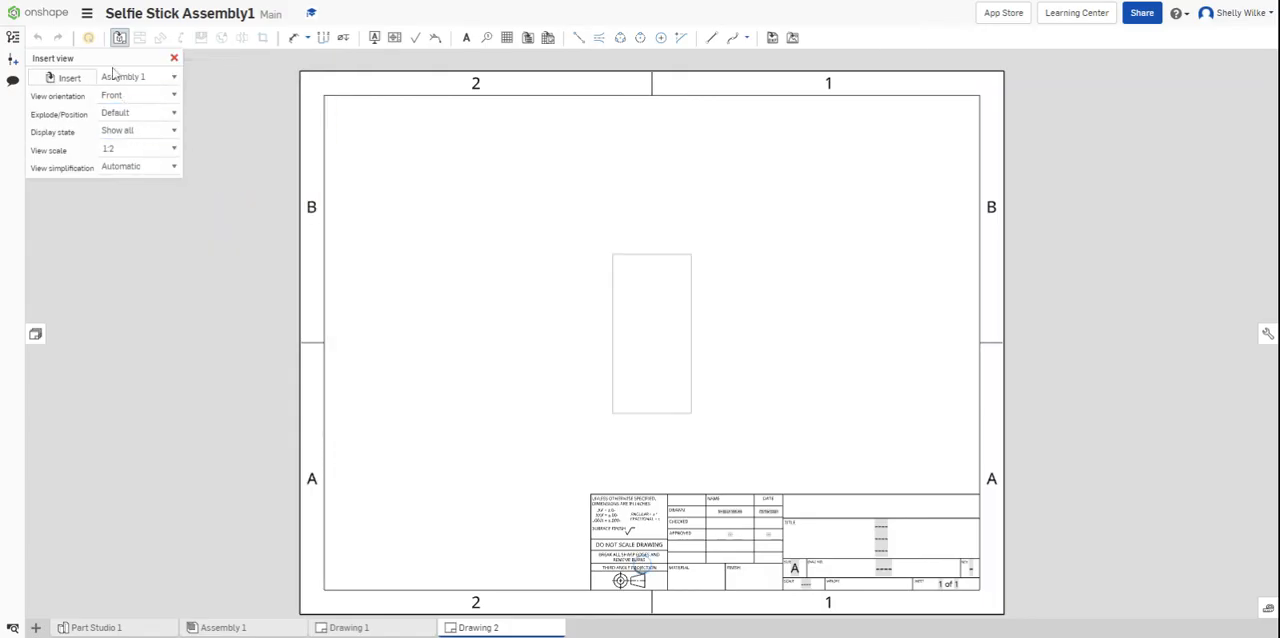
pyautogui.moveTo(102, 60); pyautogui.dragTo(272, 128)
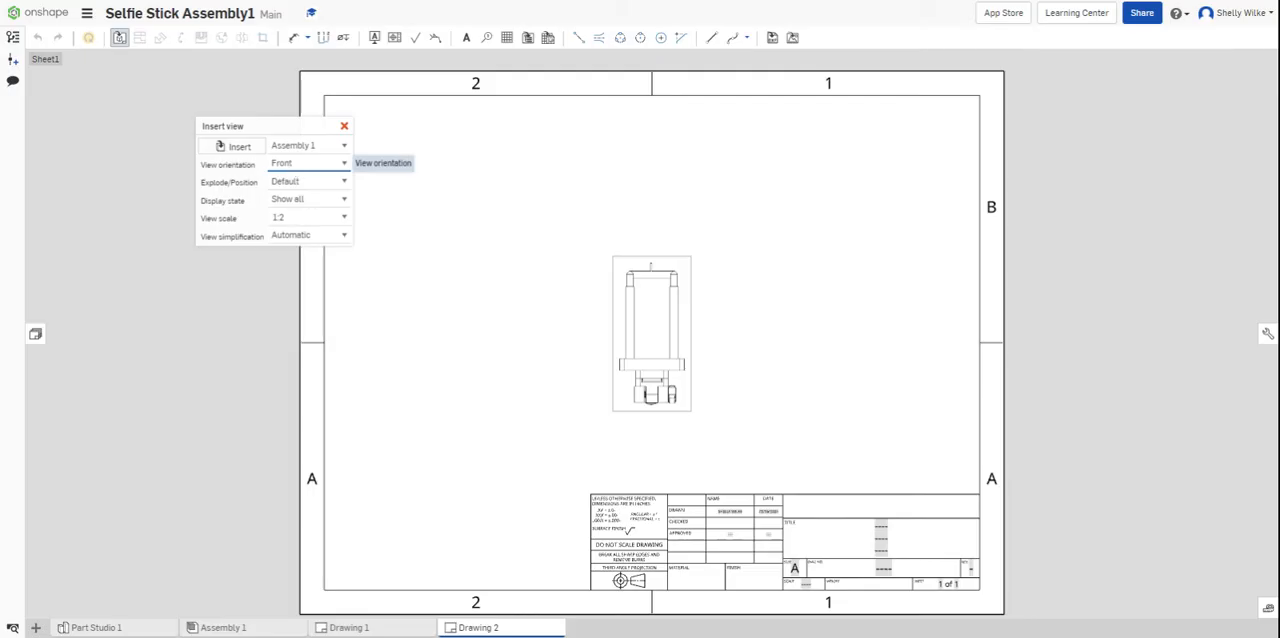
pyautogui.click(302, 369)
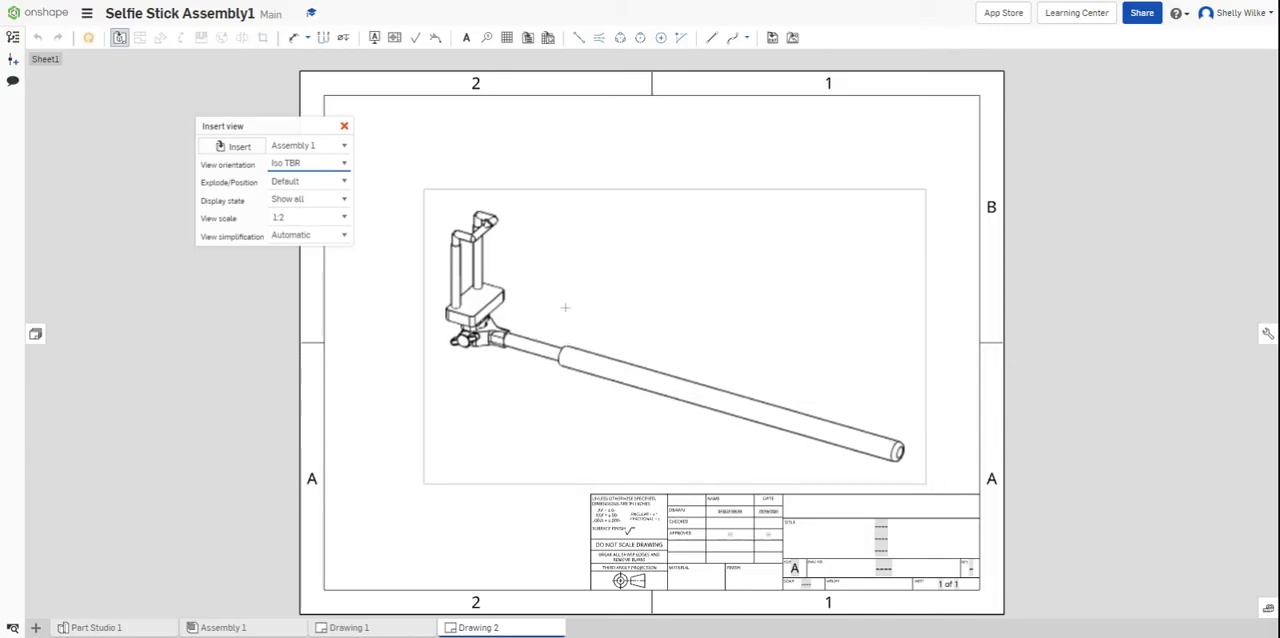
pyautogui.click(332, 192)
pyautogui.click(330, 234)
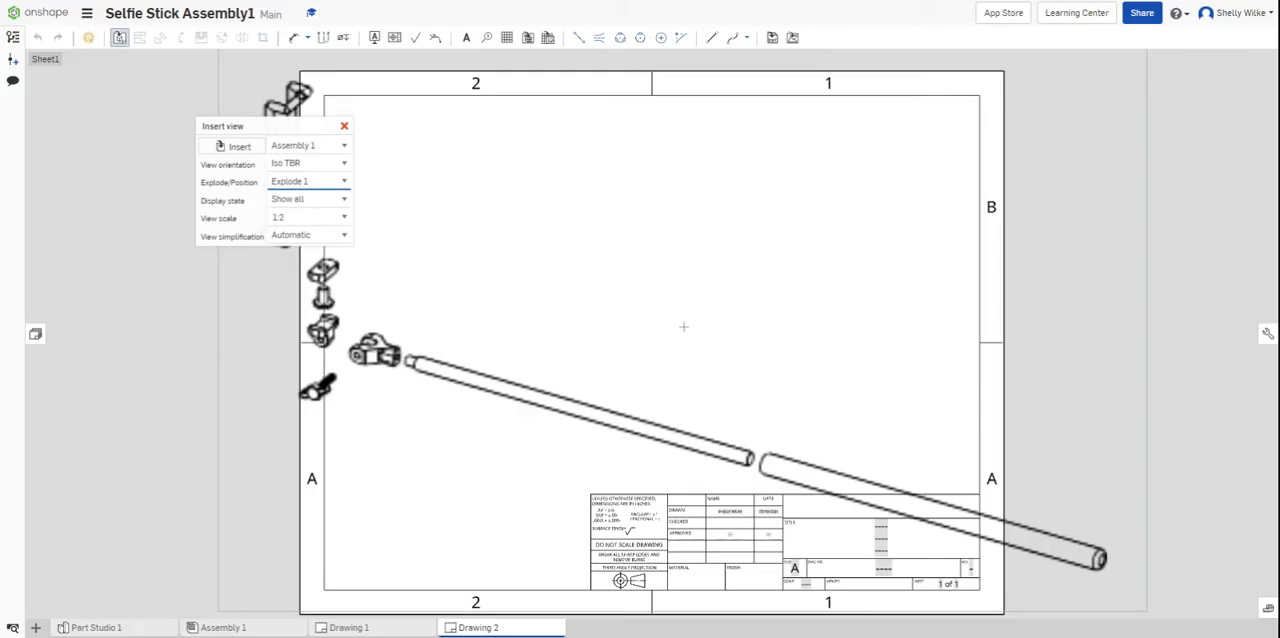
pyautogui.click(345, 225)
pyautogui.click(319, 260)
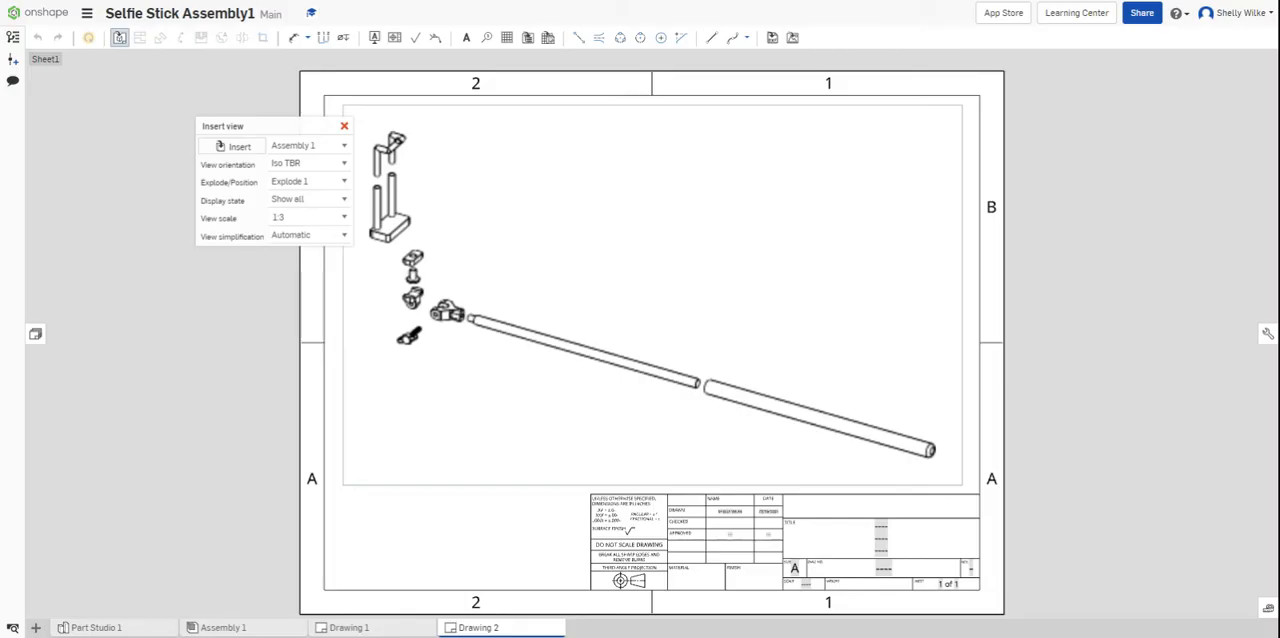
pyautogui.click(653, 296)
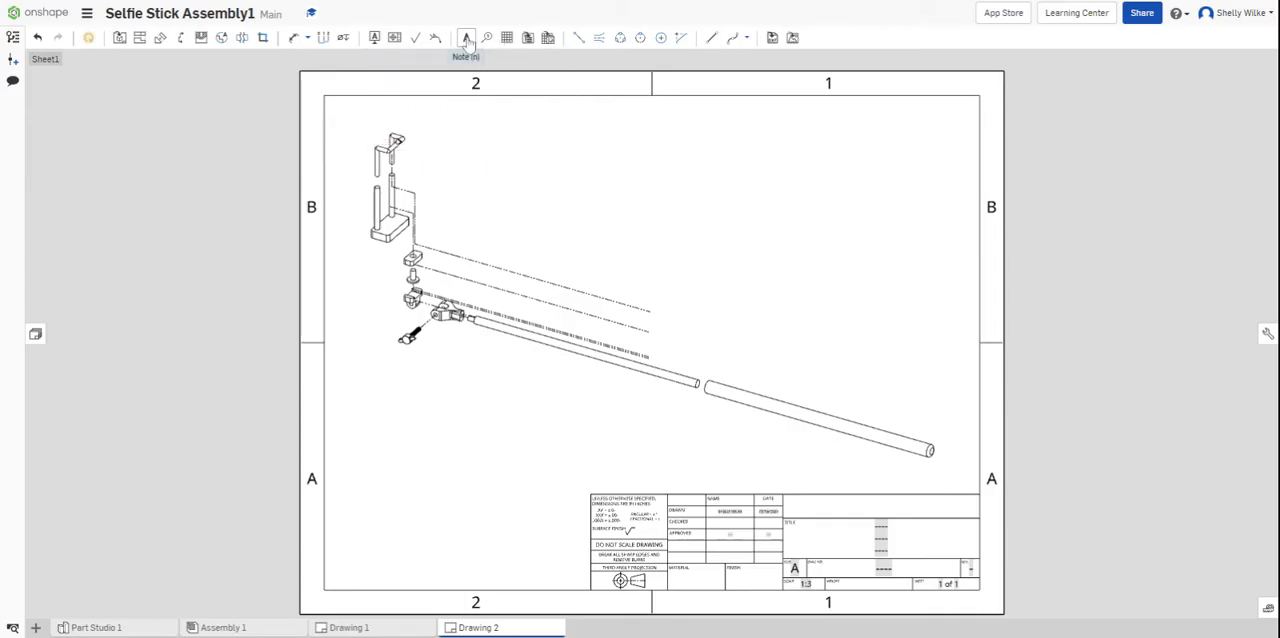
# - Insert a flattened, top-to-bottom BOM table of Assembly 1 at the drawing frame's upper-right corner and move the exploded view slightly down
pyautogui.click(527, 38)
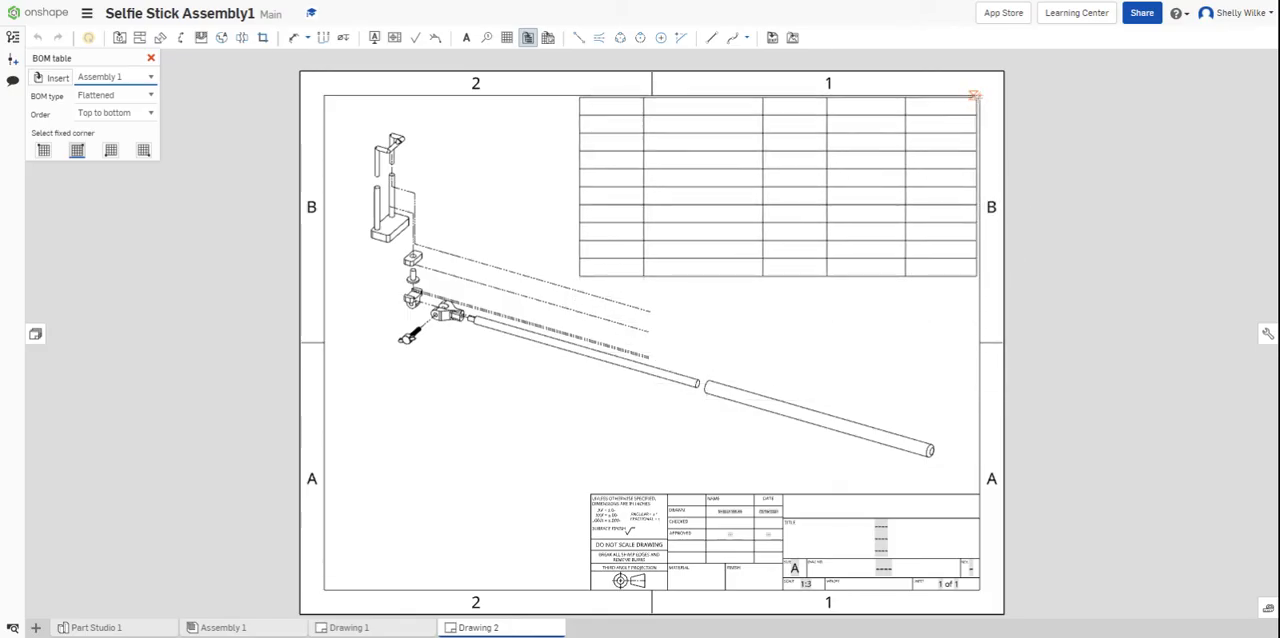
pyautogui.click(979, 95)
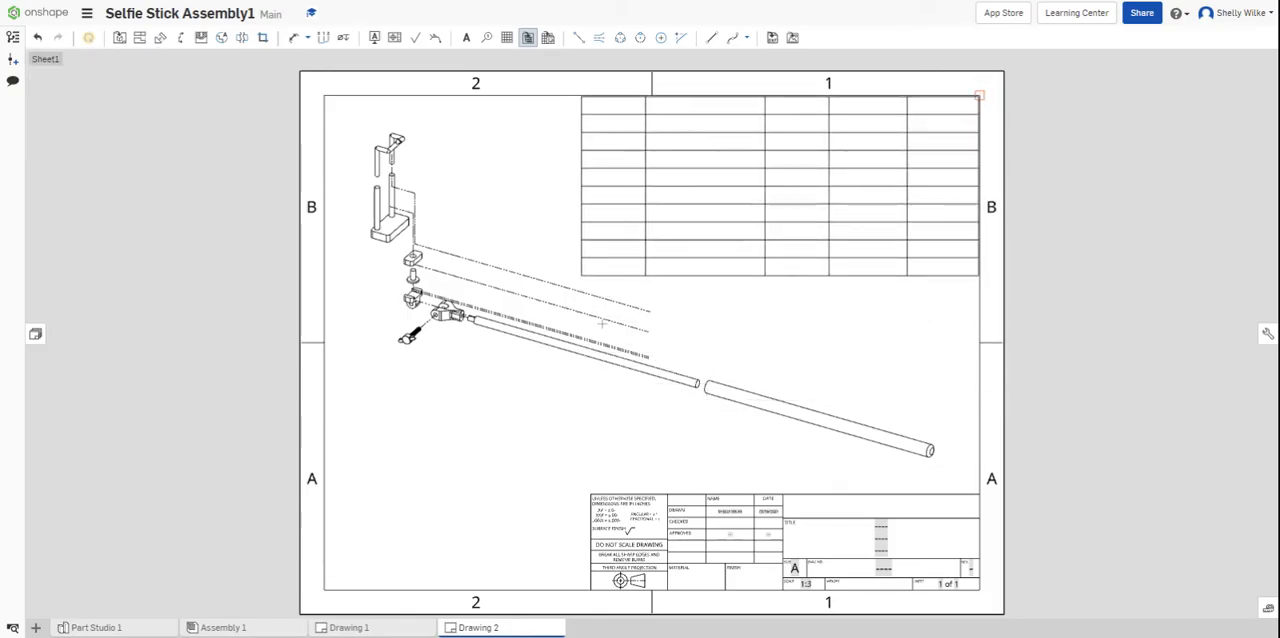
pyautogui.moveTo(455, 481); pyautogui.dragTo(455, 503)
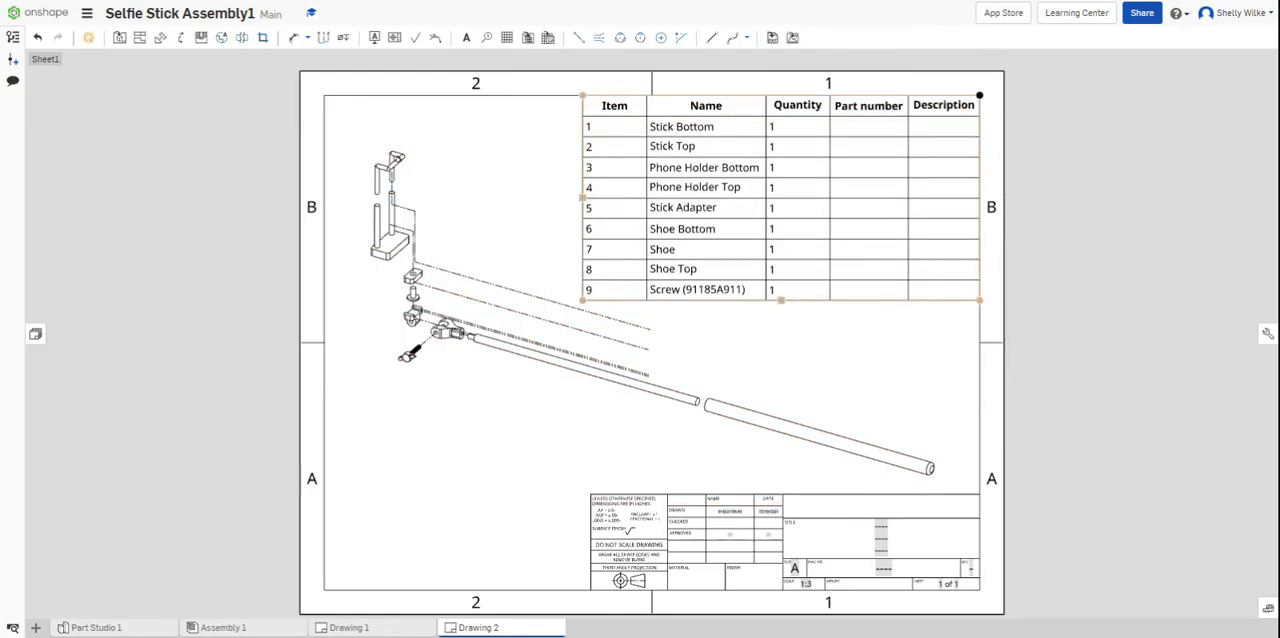
# - Narrow the BOM table's Item and Quantity columns, keeping the Name column wide enough for Phone Holder Bottom on one line
pyautogui.moveTo(584, 109); pyautogui.dragTo(608, 110)
pyautogui.moveTo(766, 109); pyautogui.dragTo(776, 112)
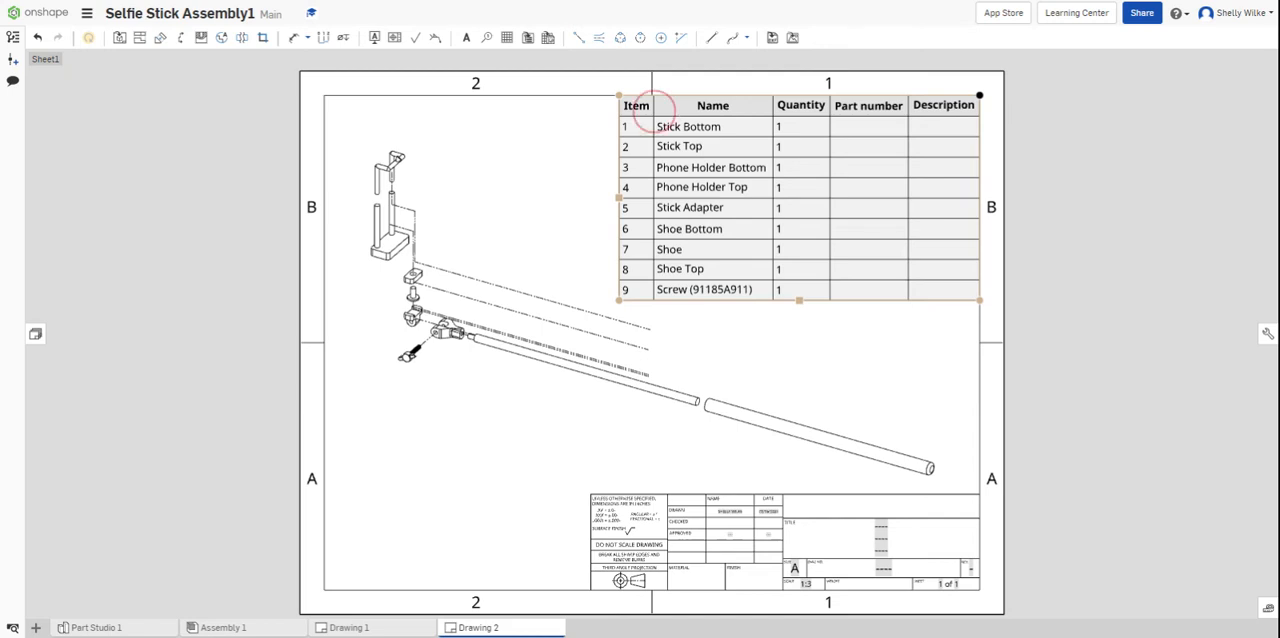
pyautogui.click(659, 112)
pyautogui.moveTo(659, 112); pyautogui.dragTo(662, 105)
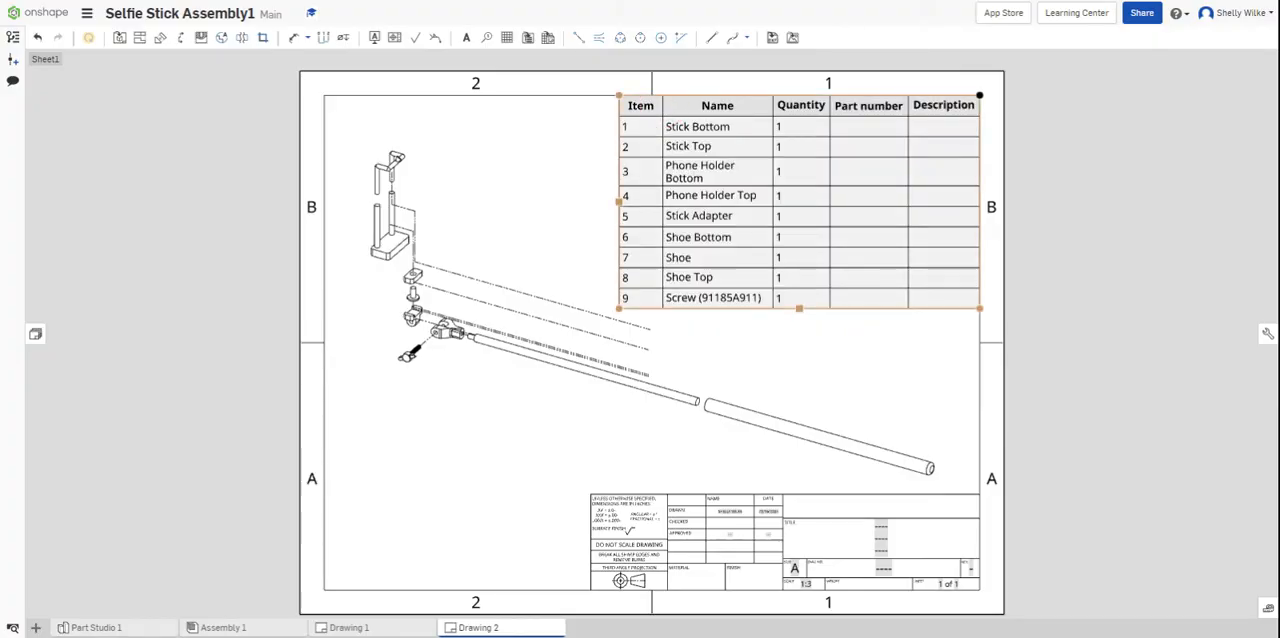
pyautogui.moveTo(618, 110); pyautogui.dragTo(630, 109)
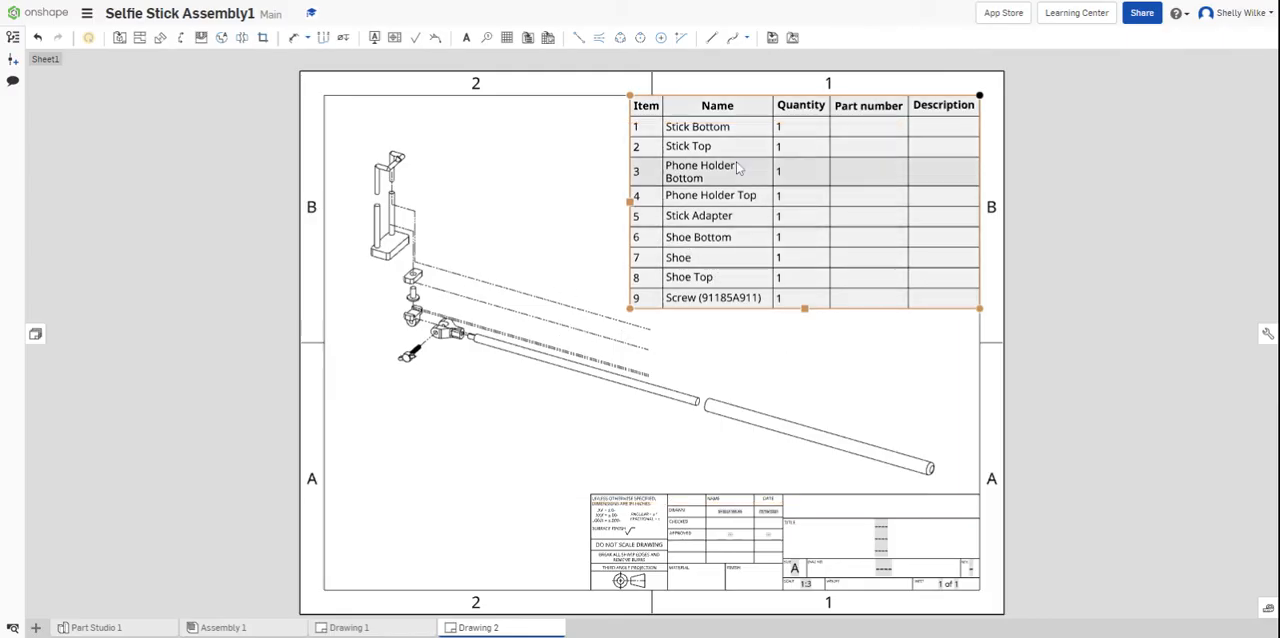
pyautogui.click(666, 137)
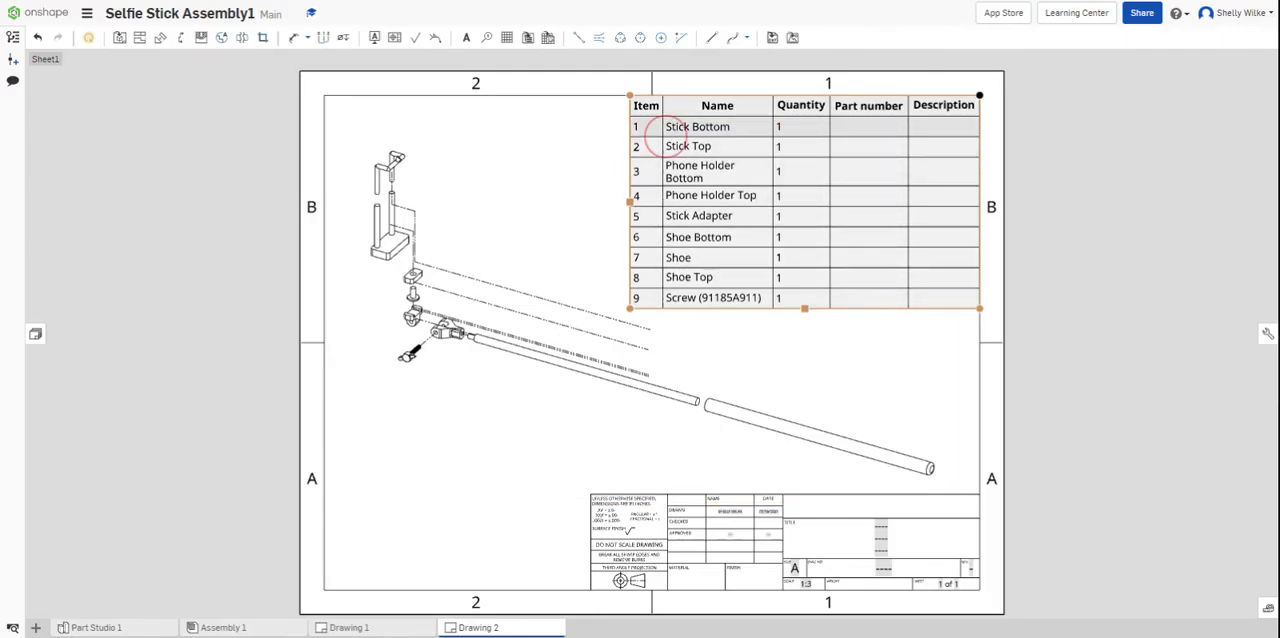
pyautogui.click(664, 146)
pyautogui.moveTo(664, 146); pyautogui.dragTo(657, 146)
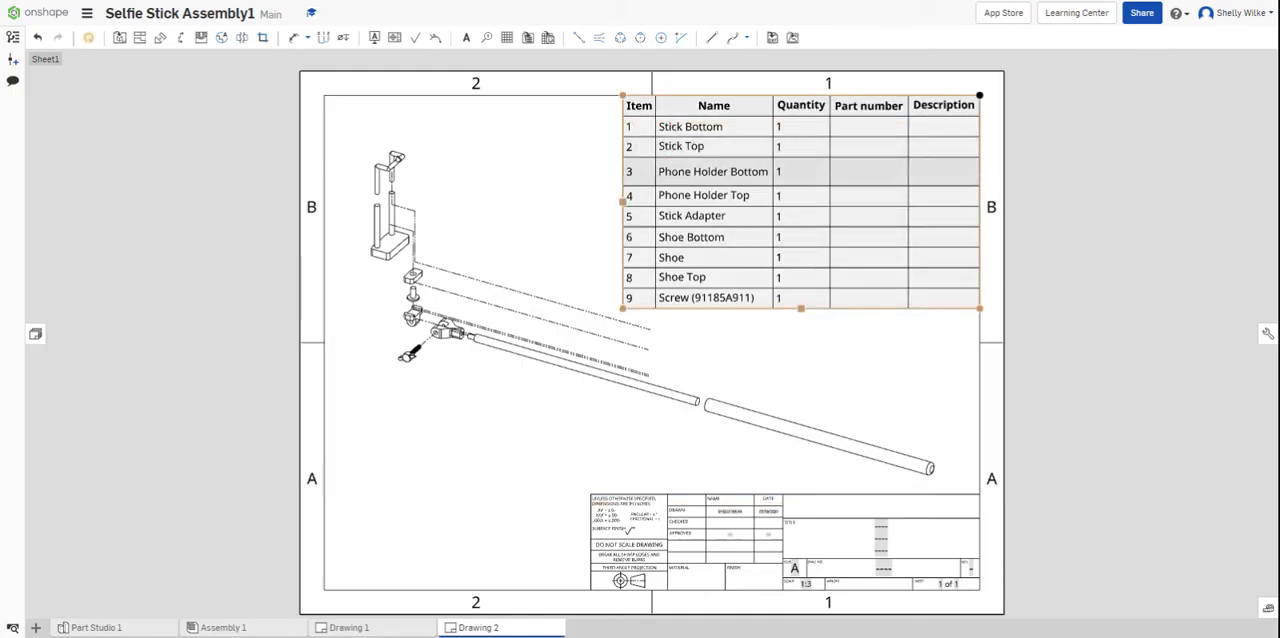
pyautogui.hotkey('ctrl', 'z')
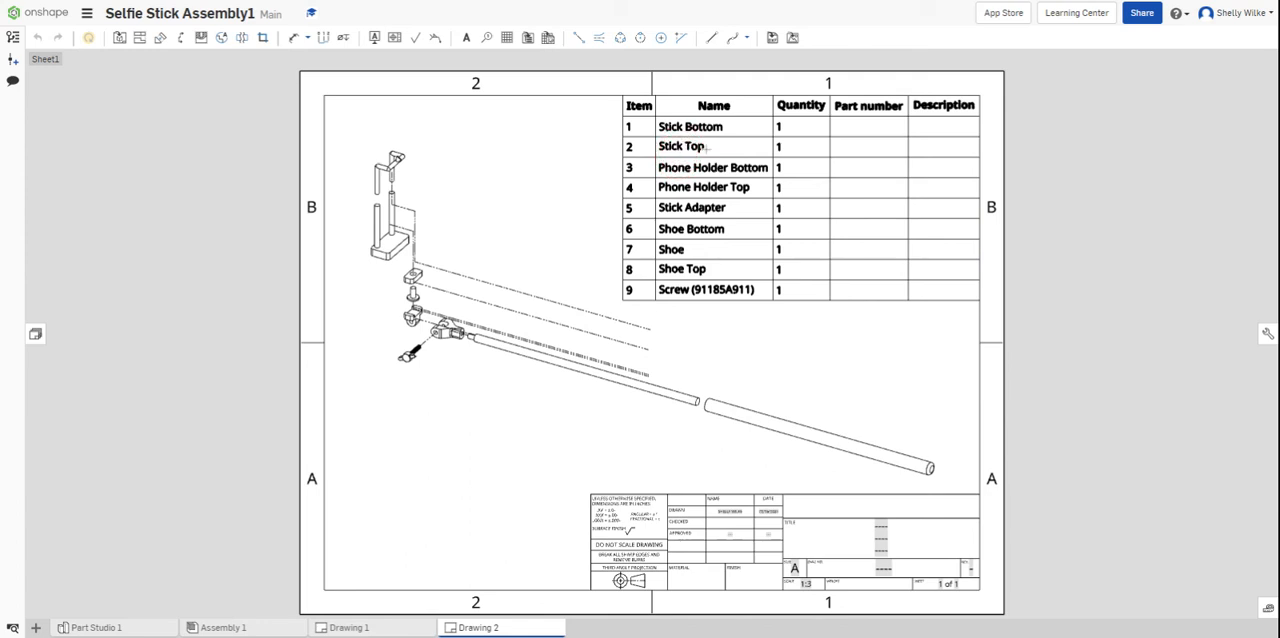
pyautogui.hotkey('ctrl', 'y')
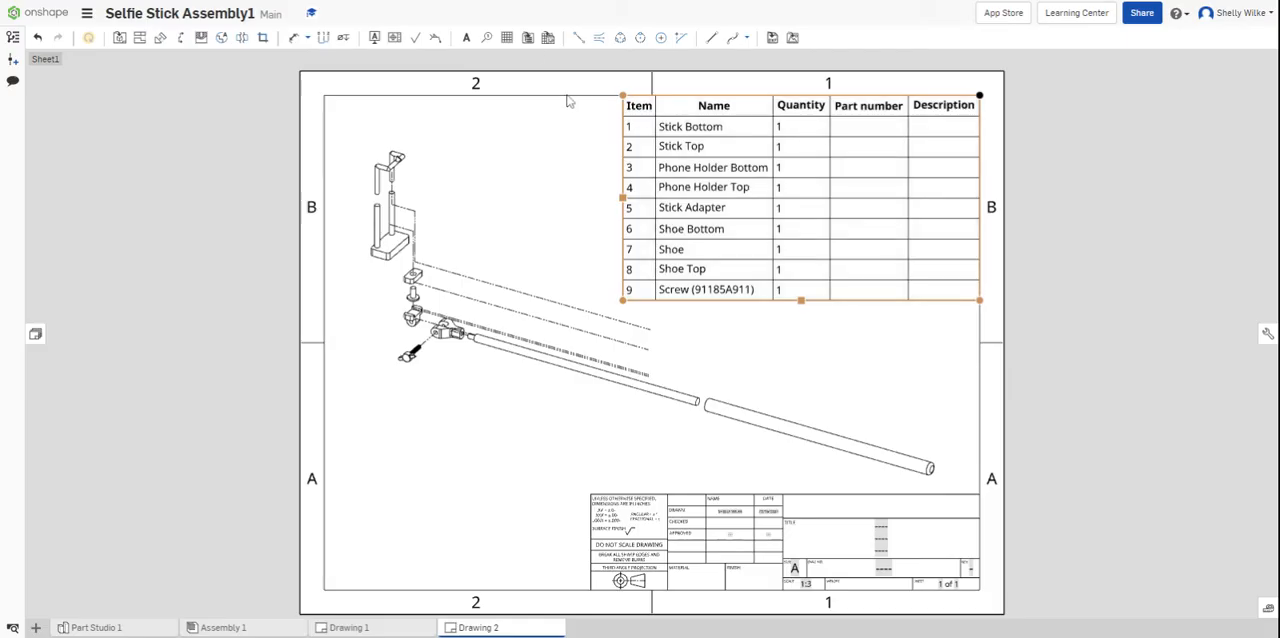
# - Add item-number callouts with circle borders to the Phone Holder Top and Phone Holder Bottom, aligned vertically beside the parts
pyautogui.click(487, 39)
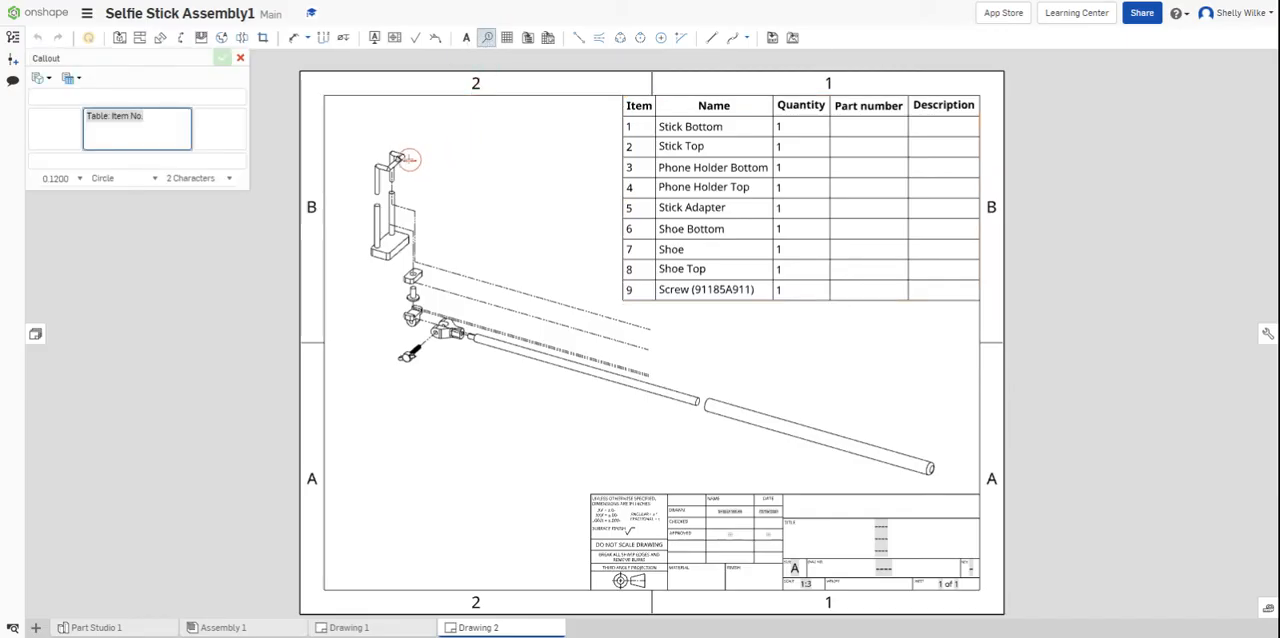
pyautogui.click(401, 156)
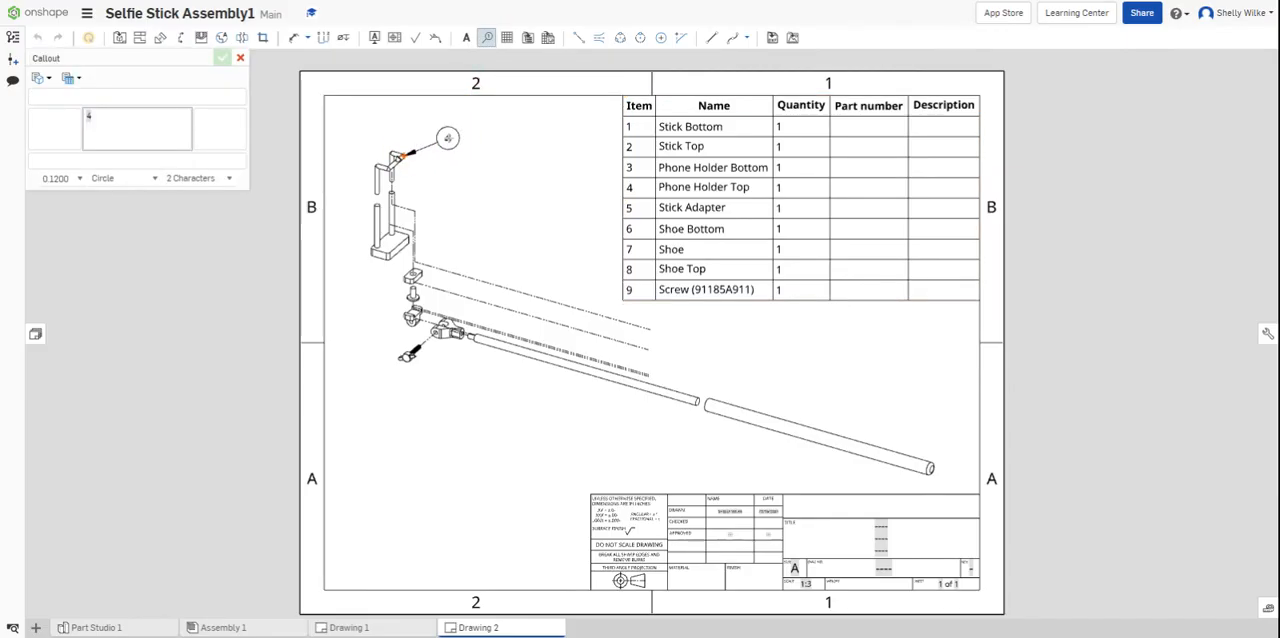
pyautogui.click(454, 135)
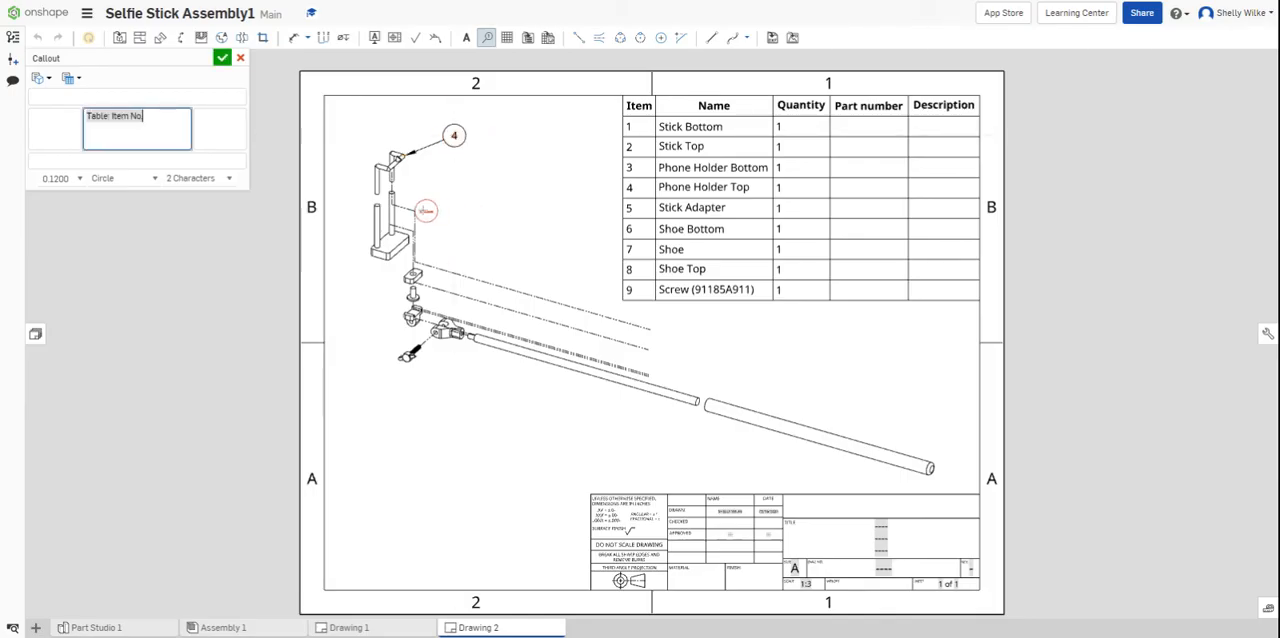
pyautogui.click(396, 212)
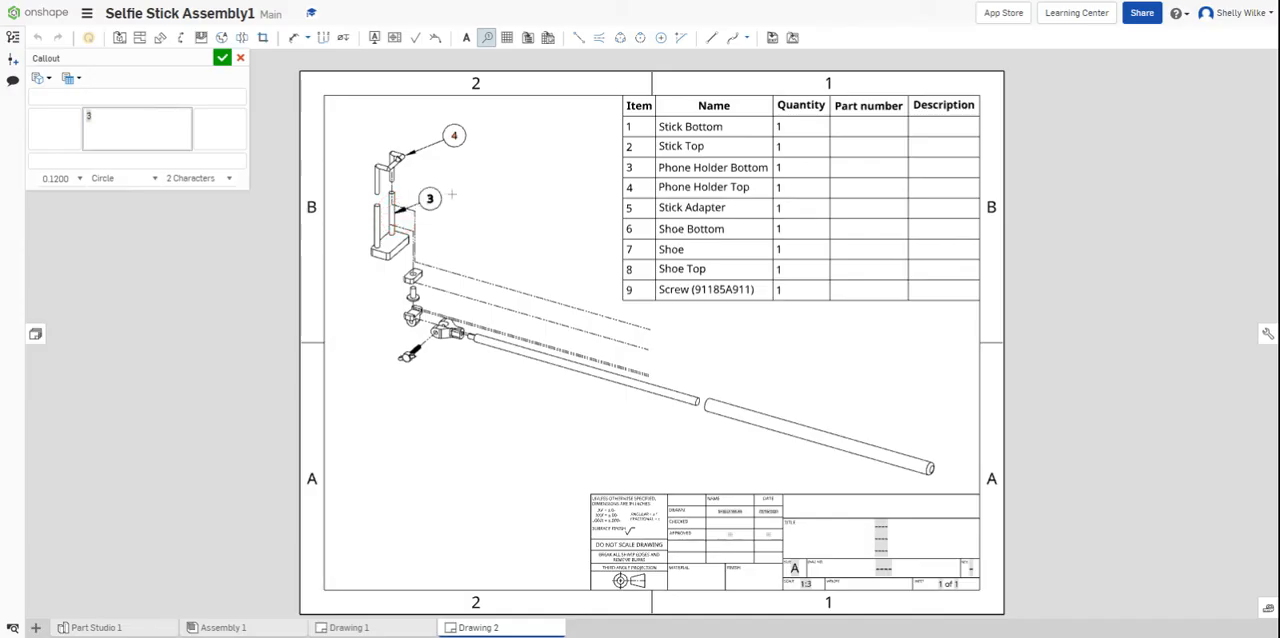
pyautogui.click(455, 190)
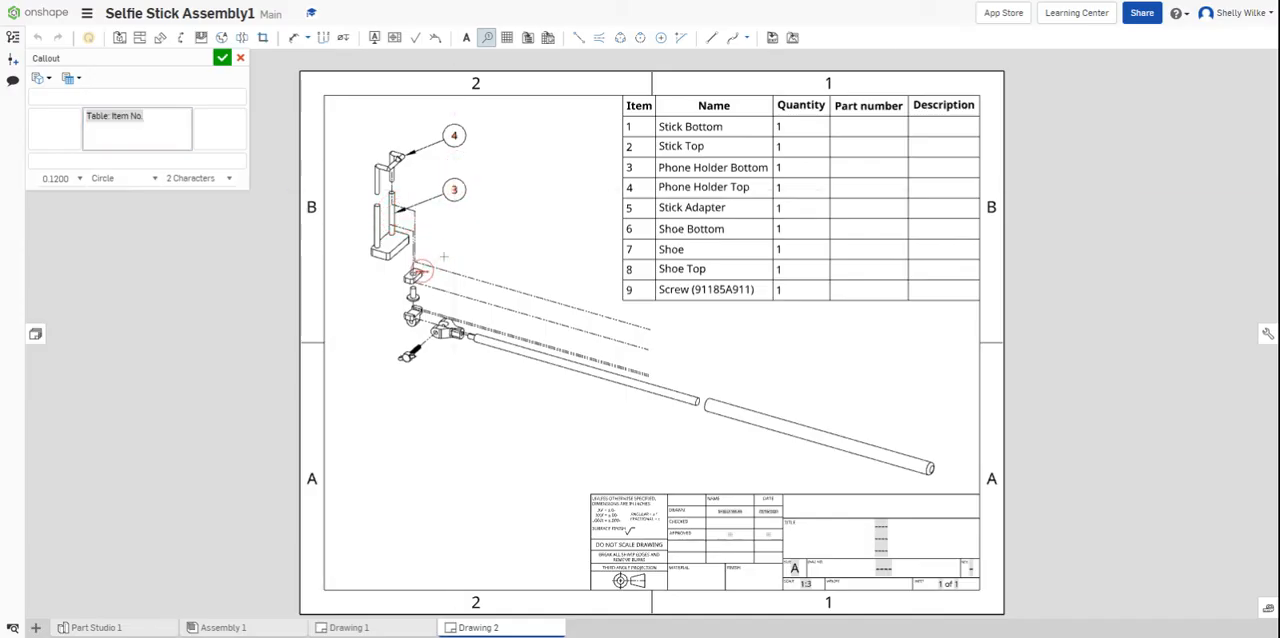
# - Add item-number callouts to the Shoe Top and Shoe on their upper right, and to the Screw and Shoe Bottom below them
pyautogui.click(418, 273)
pyautogui.click(454, 236)
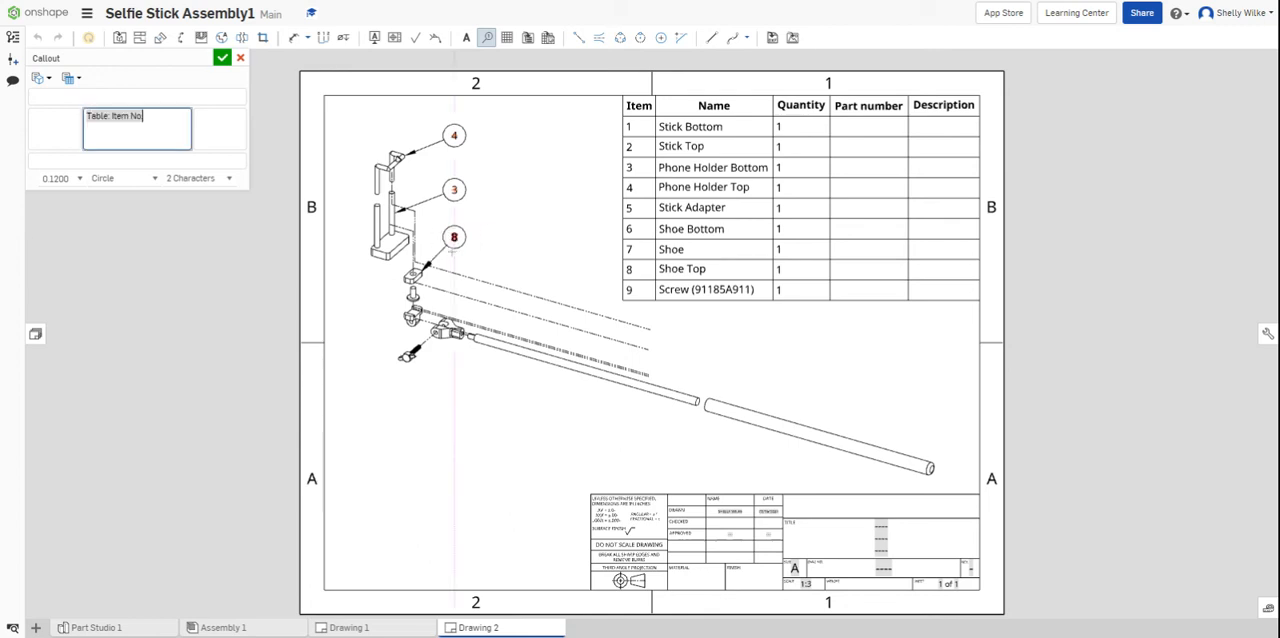
pyautogui.click(417, 296)
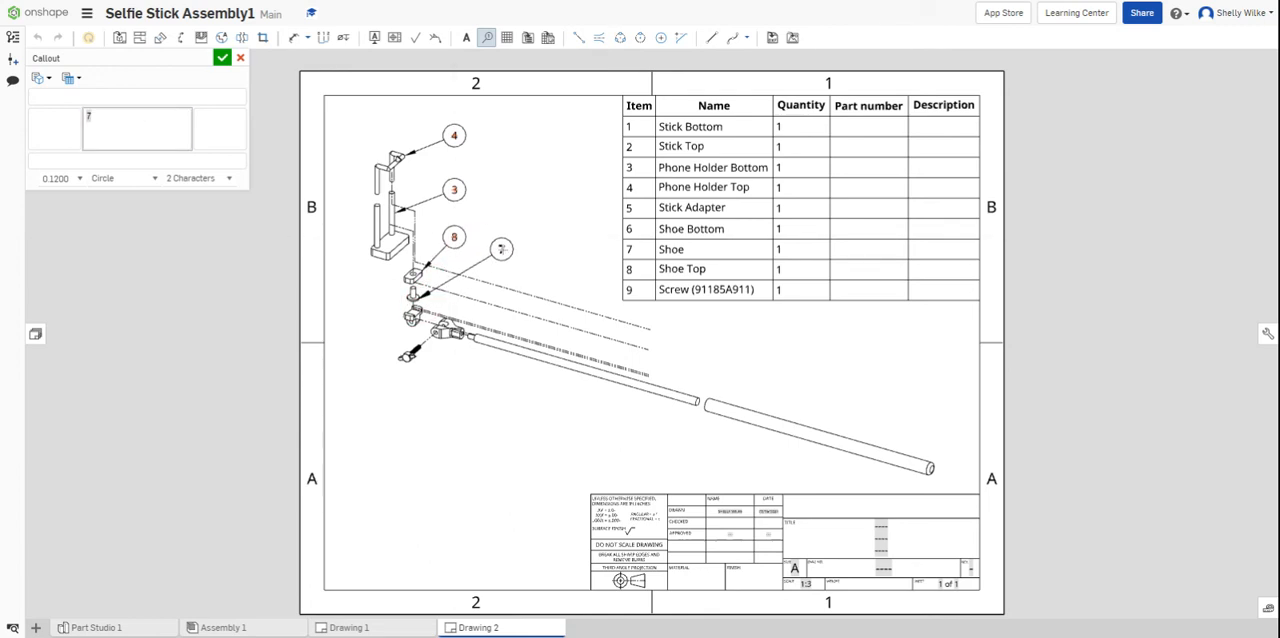
pyautogui.click(502, 249)
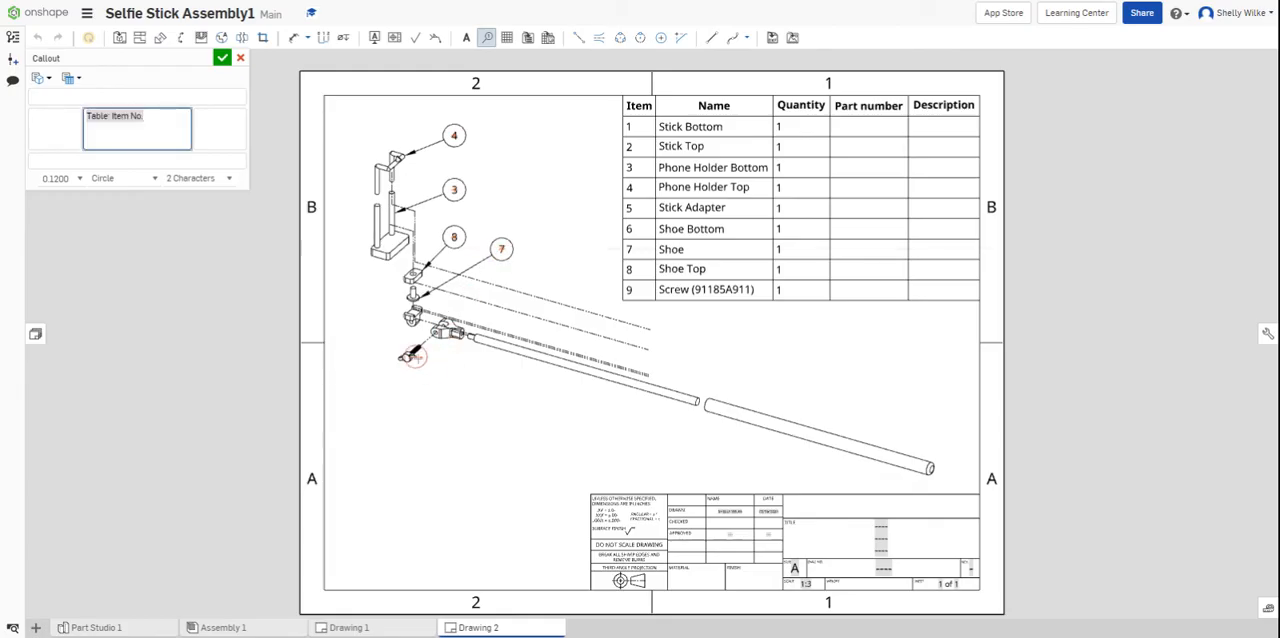
pyautogui.click(410, 355)
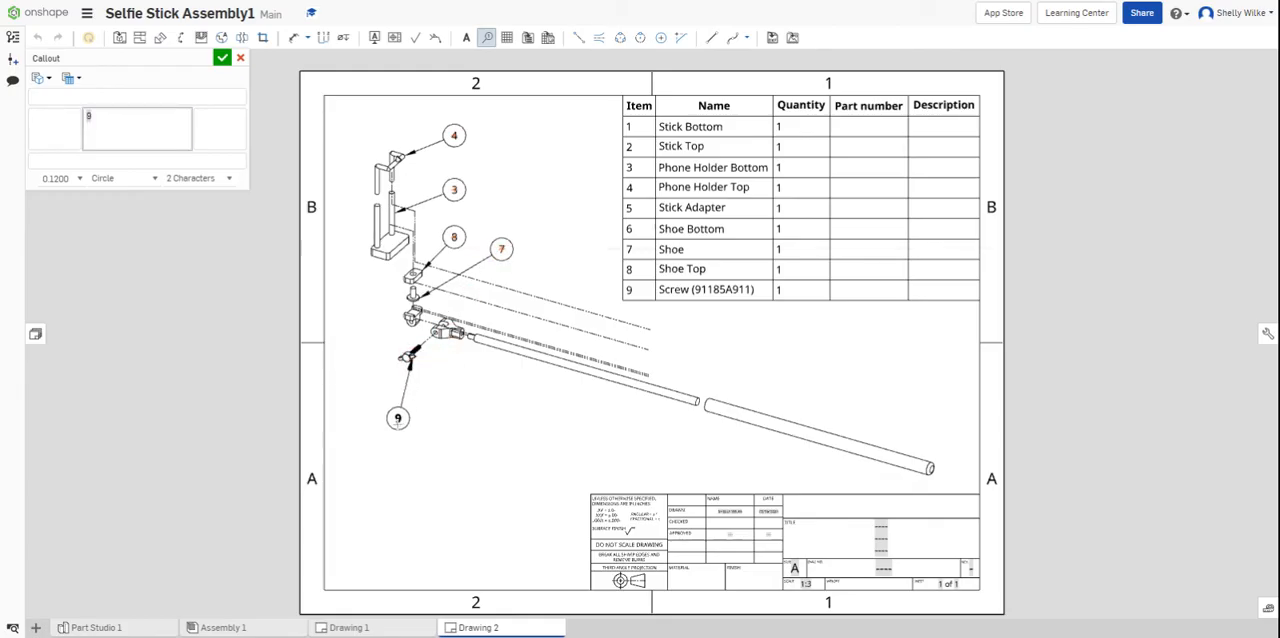
pyautogui.click(396, 422)
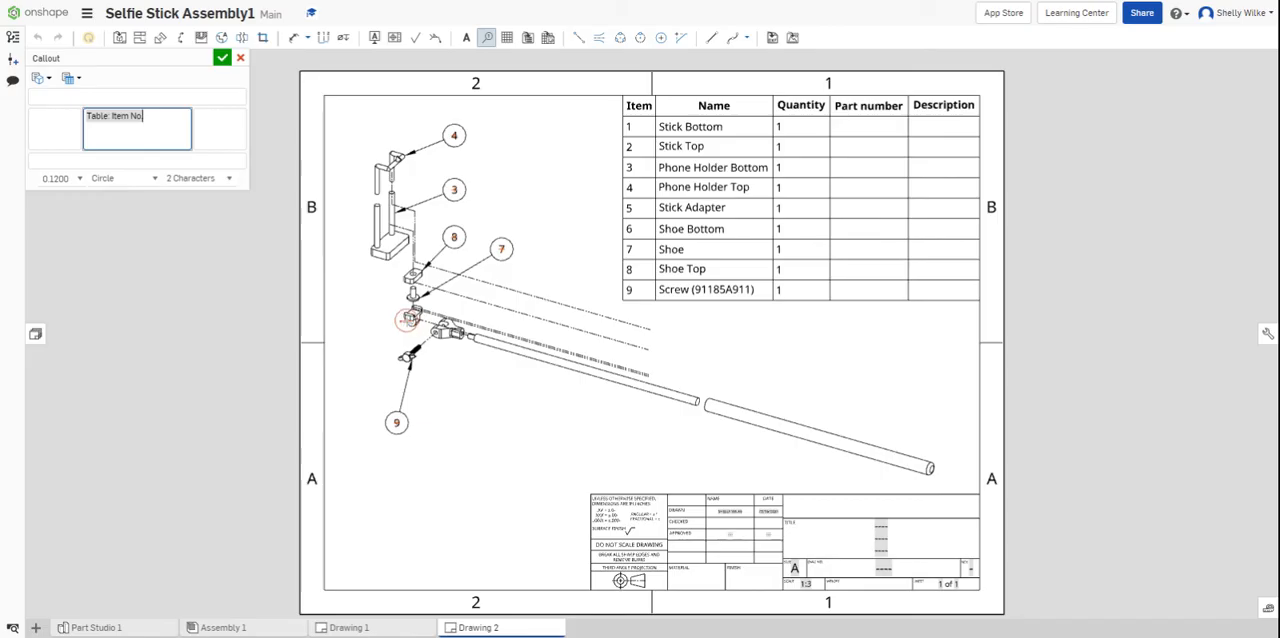
pyautogui.click(410, 320)
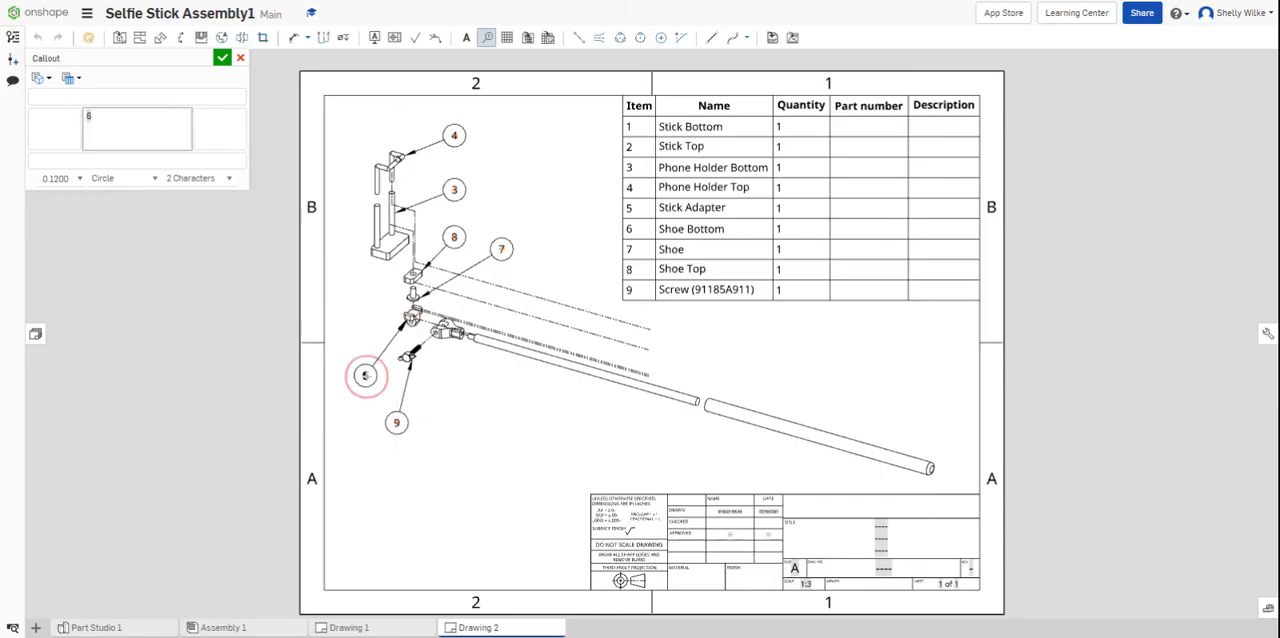
pyautogui.click(365, 375)
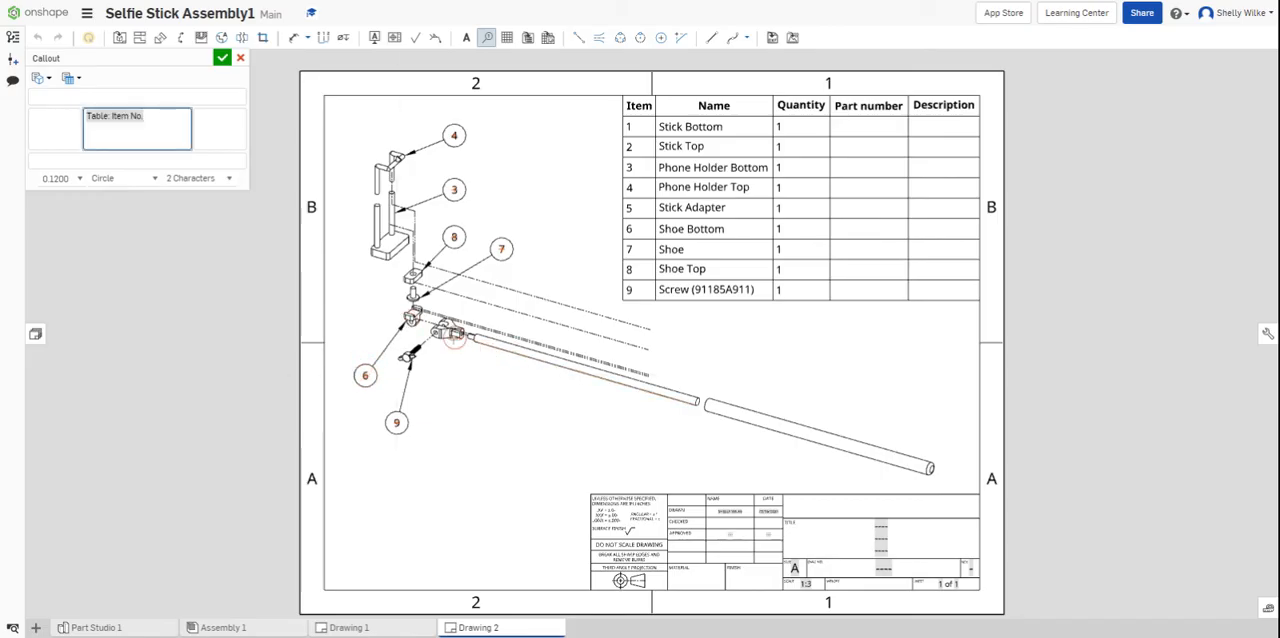
# - Add item-number callouts below the Stick Adapter, Stick Top and Stick Bottom, aligning the first two with the screw's callout
pyautogui.click(445, 334)
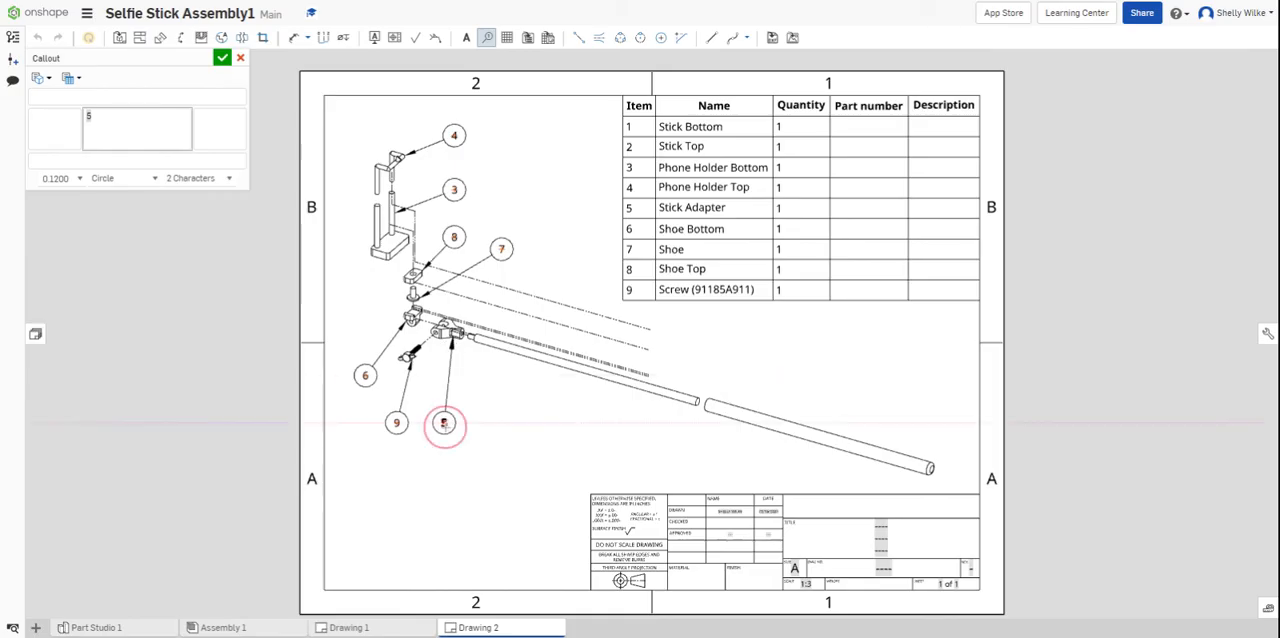
pyautogui.click(443, 422)
pyautogui.click(538, 363)
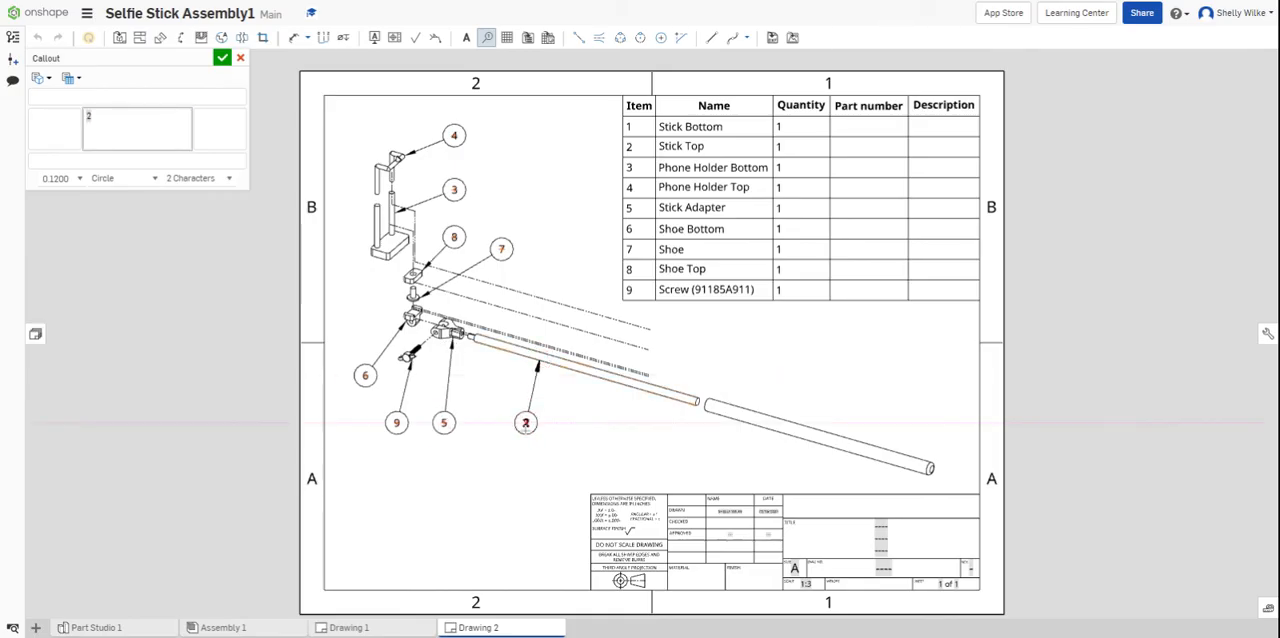
pyautogui.click(524, 422)
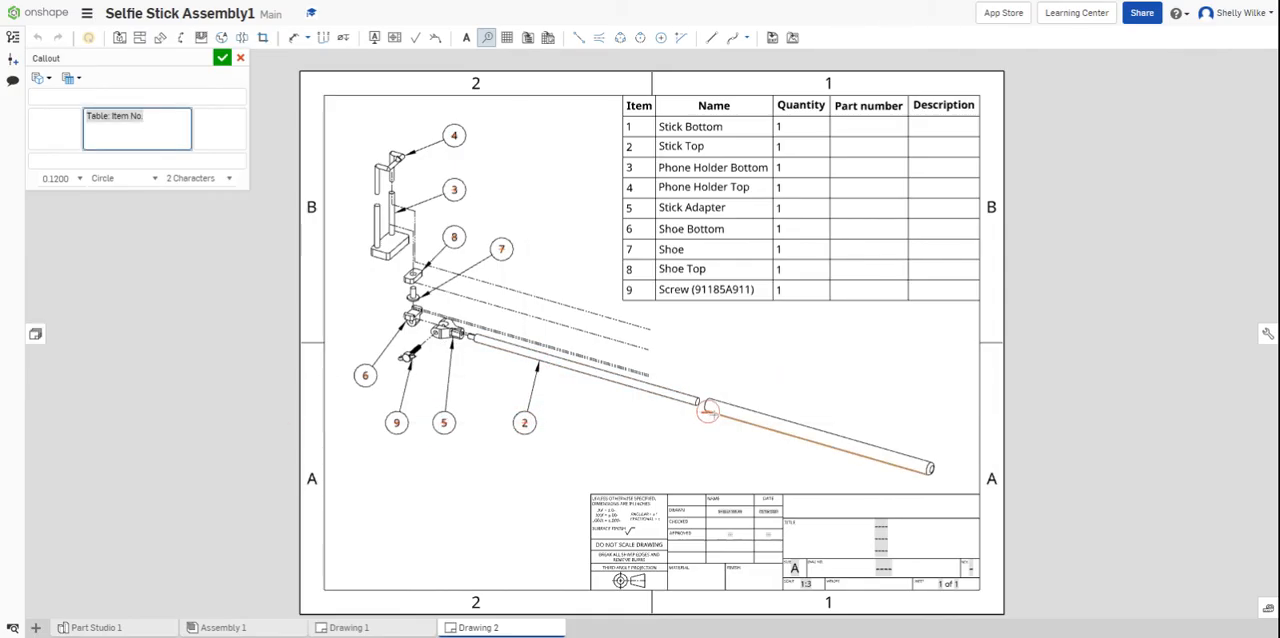
pyautogui.click(710, 414)
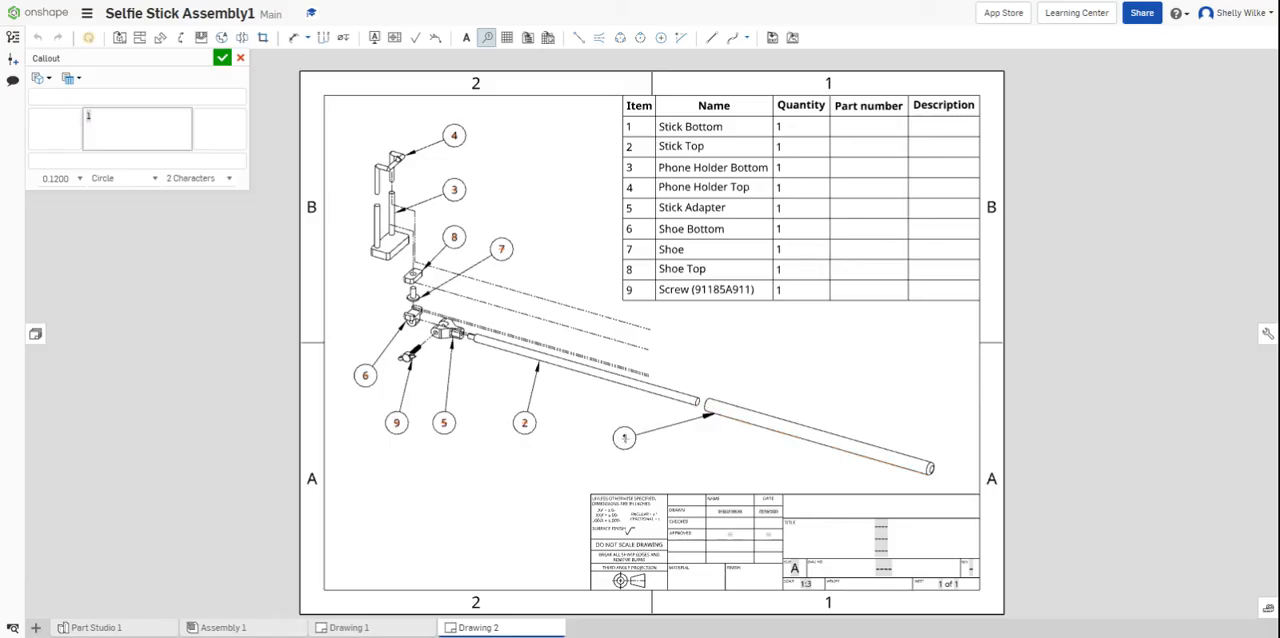
pyautogui.click(624, 437)
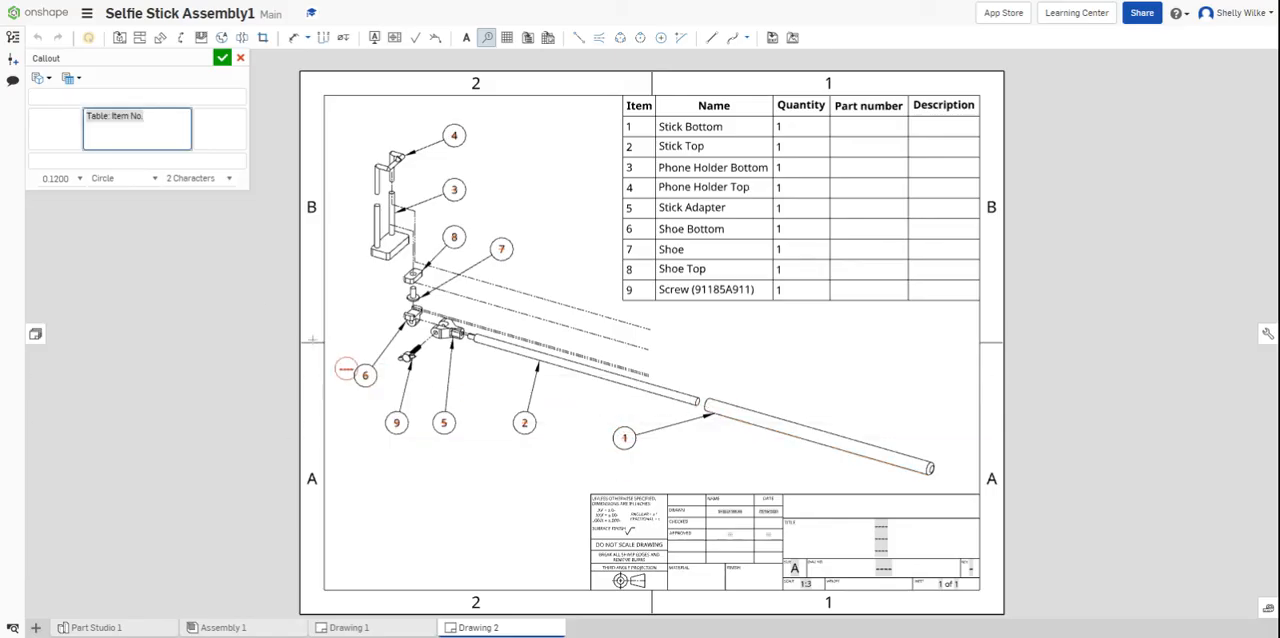
pyautogui.click(222, 60)
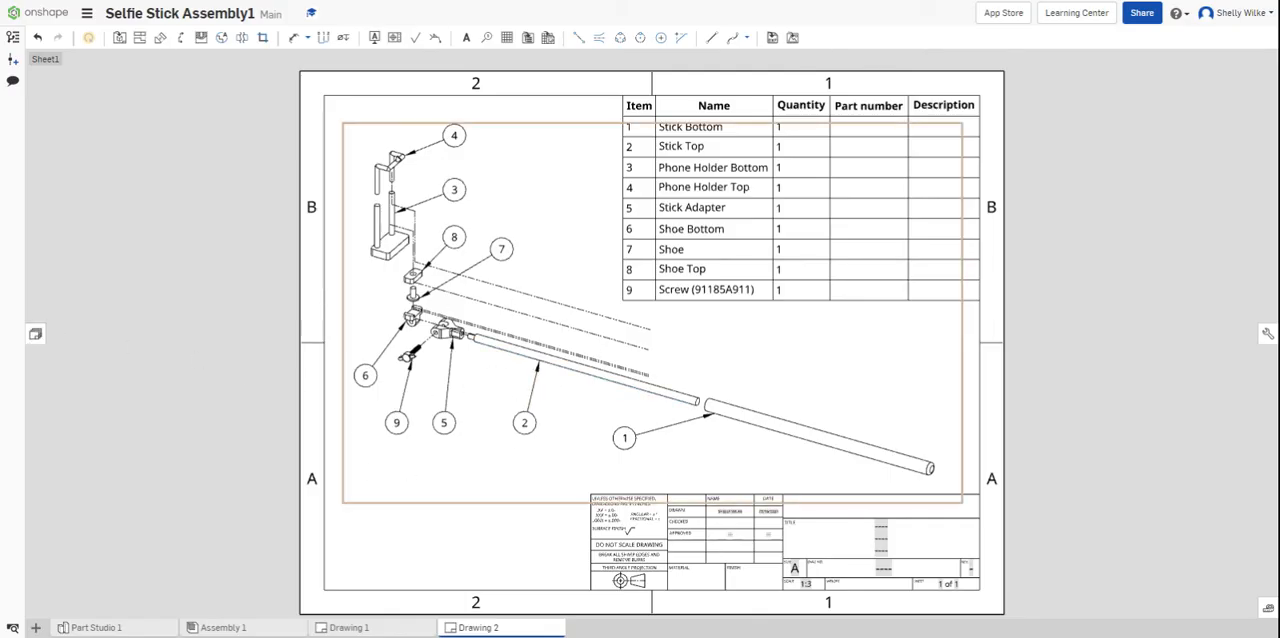
# - Insert a second sheet into the drawing
pyautogui.click(35, 333)
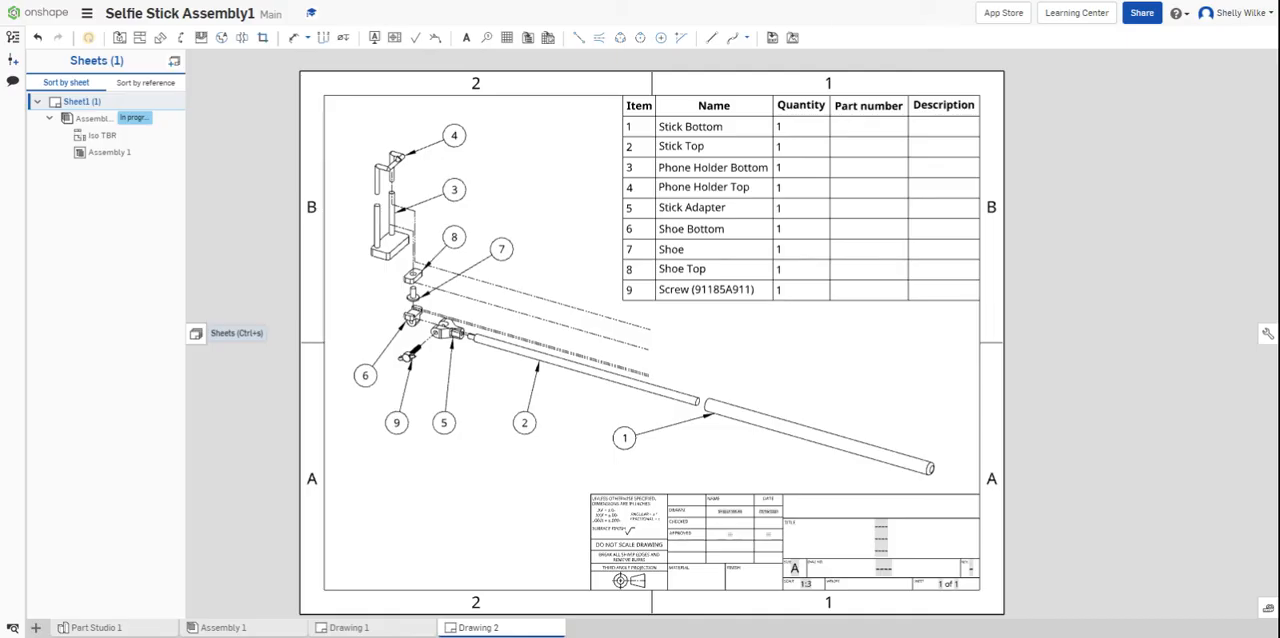
pyautogui.click(174, 62)
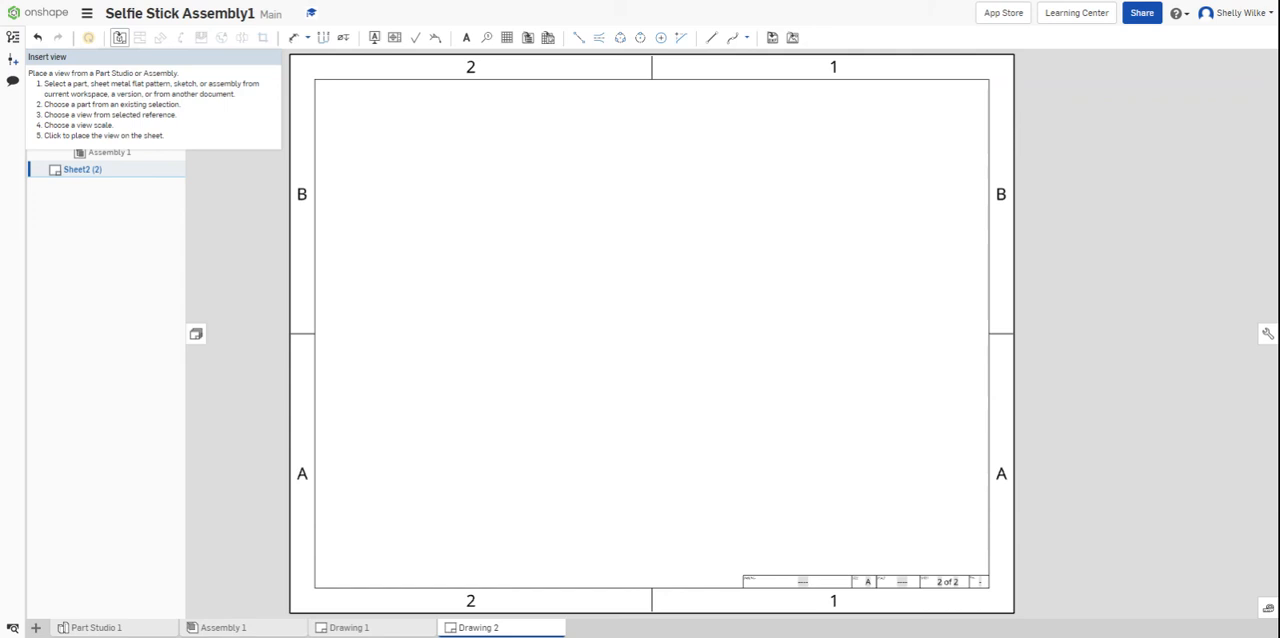
# - Insert a Left view of Stick Bottom.ipt from the Selfie Stick folder in My Onshape at 1:2 scale, centred in Sheet2's lower half
pyautogui.click(119, 37)
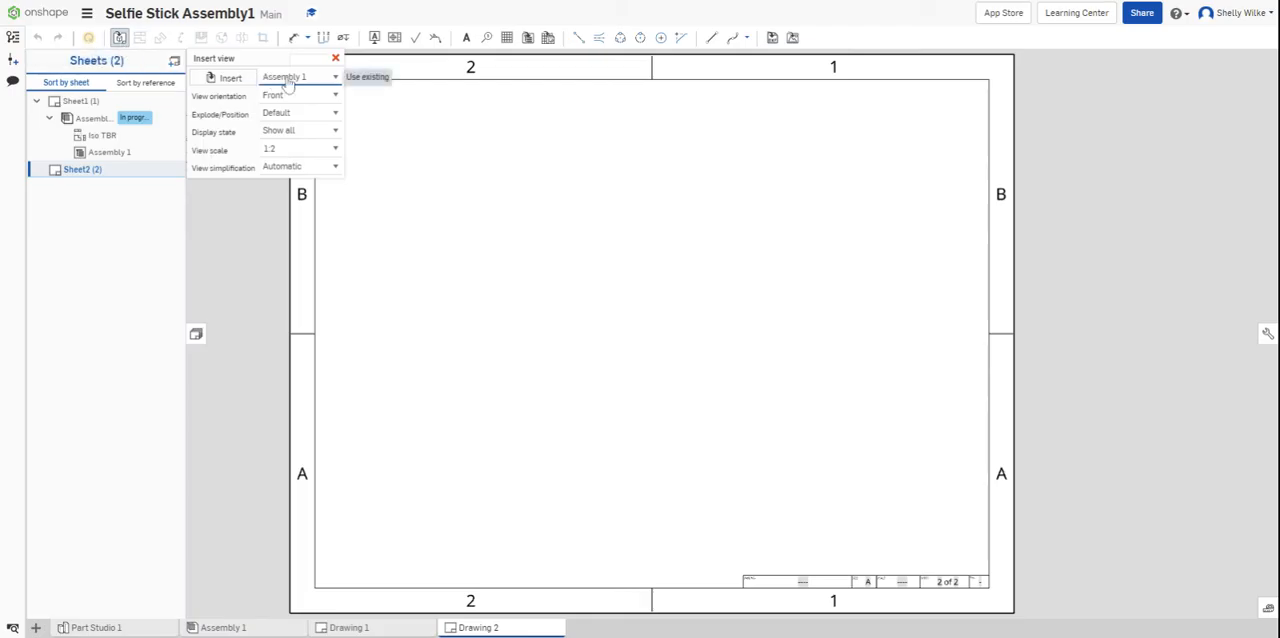
pyautogui.click(228, 80)
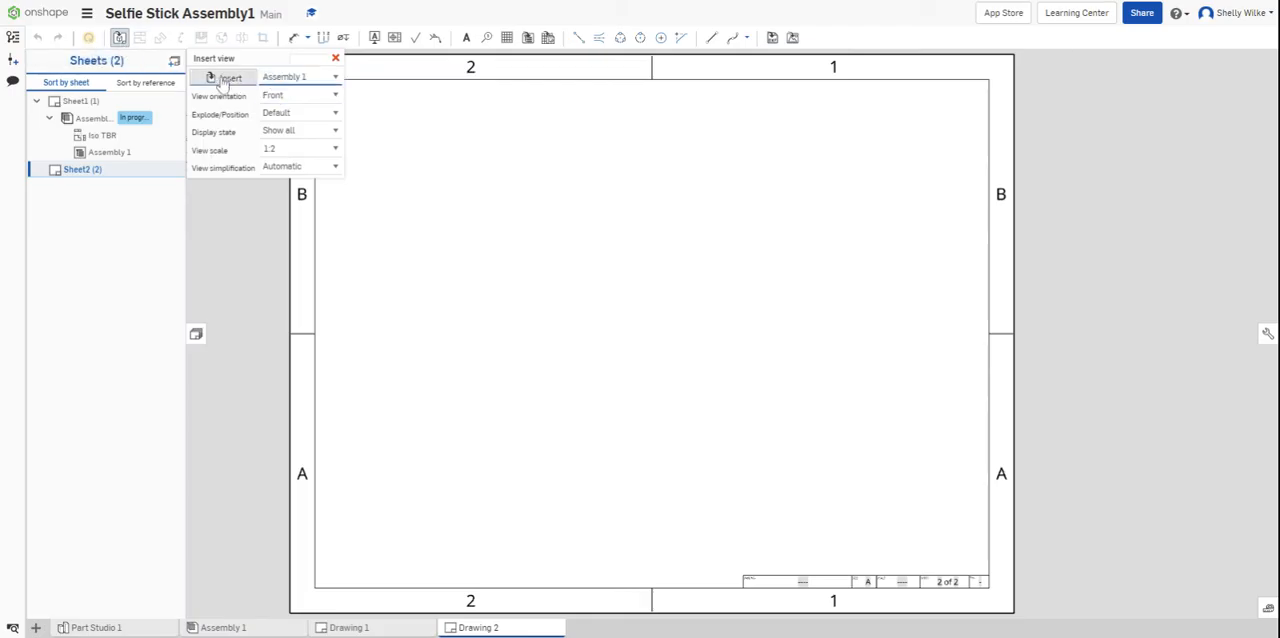
pyautogui.click(220, 82)
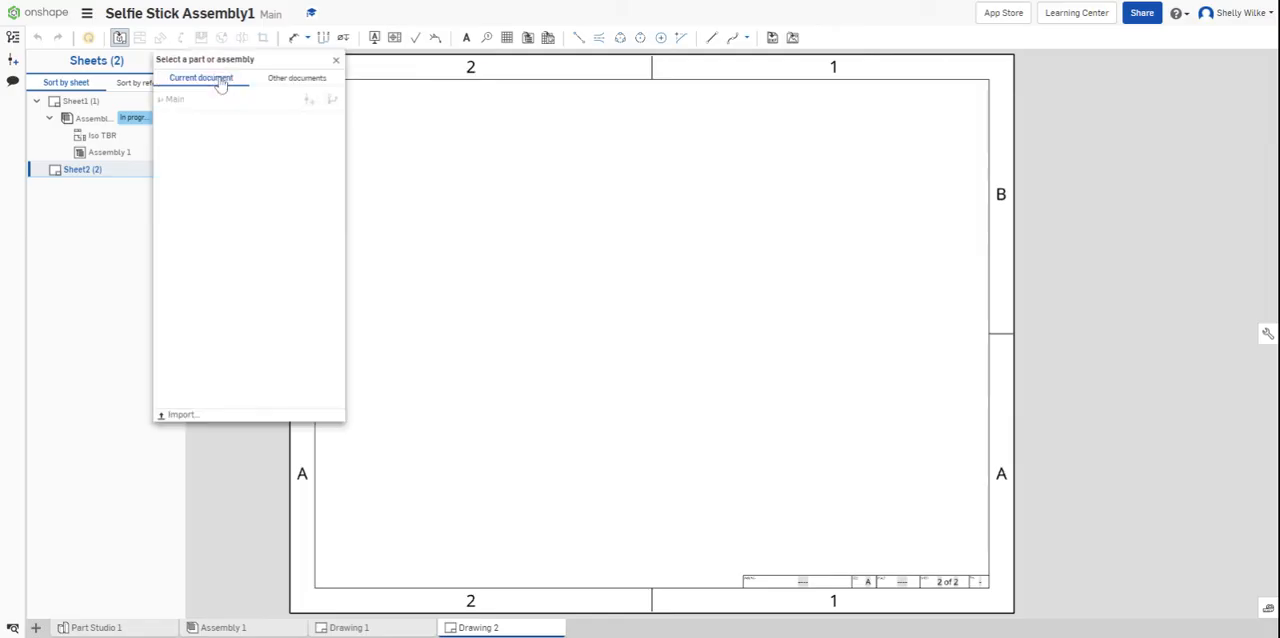
pyautogui.click(283, 86)
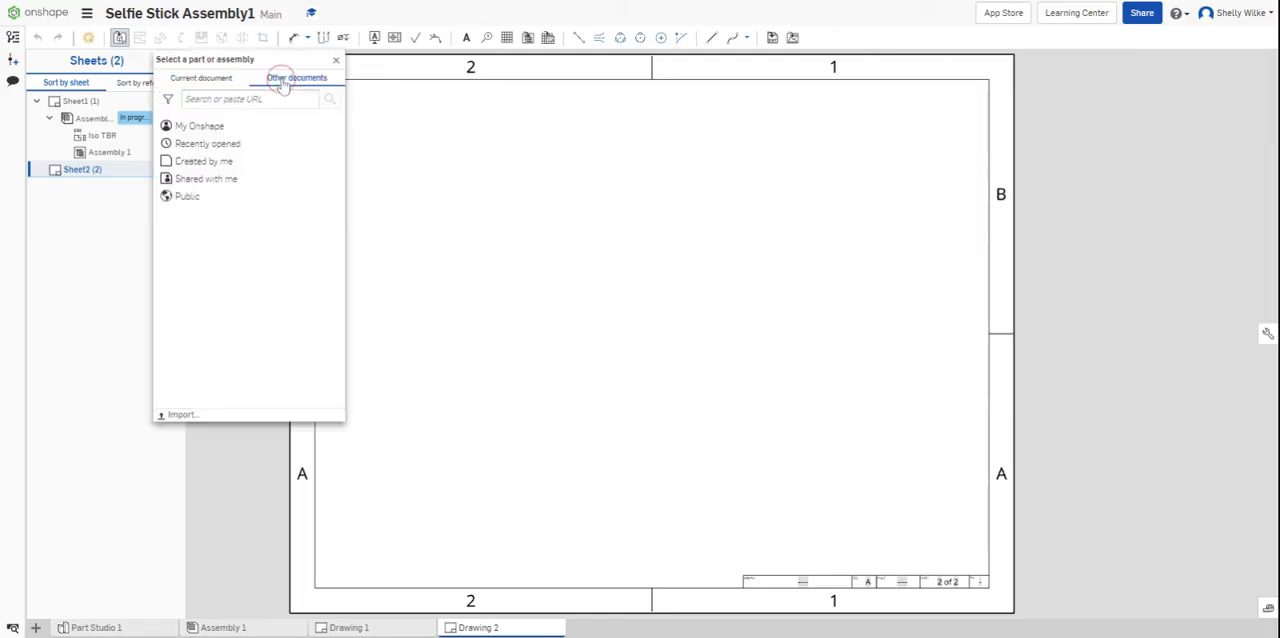
pyautogui.click(205, 126)
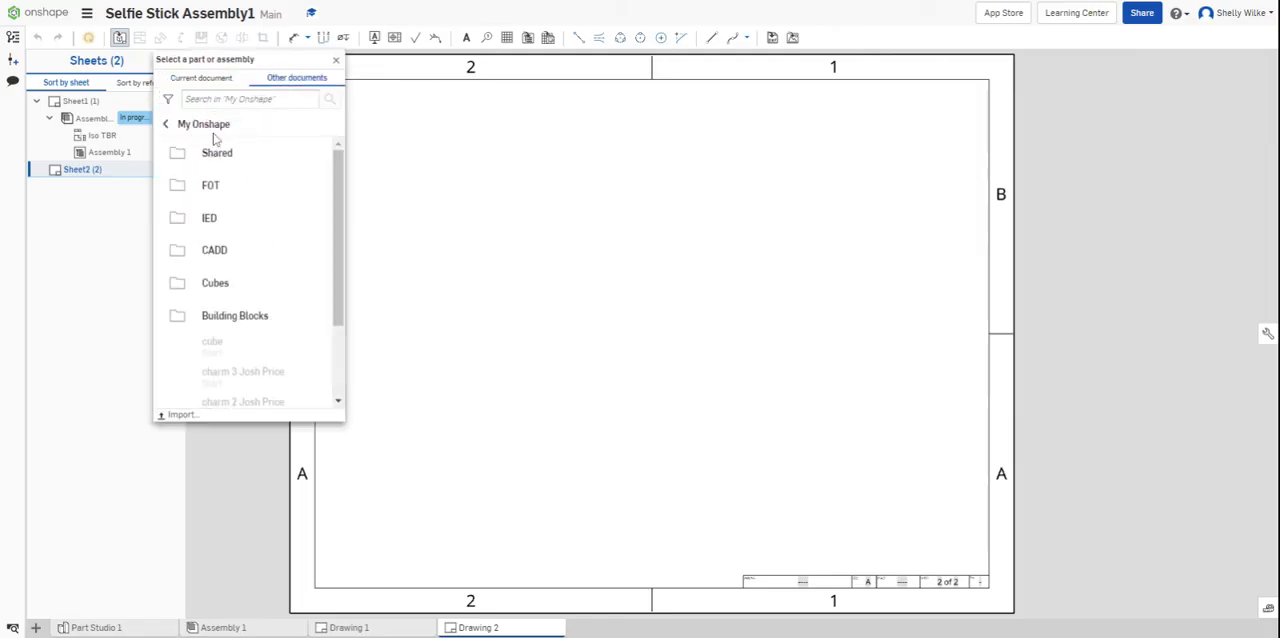
pyautogui.click(222, 219)
pyautogui.click(230, 190)
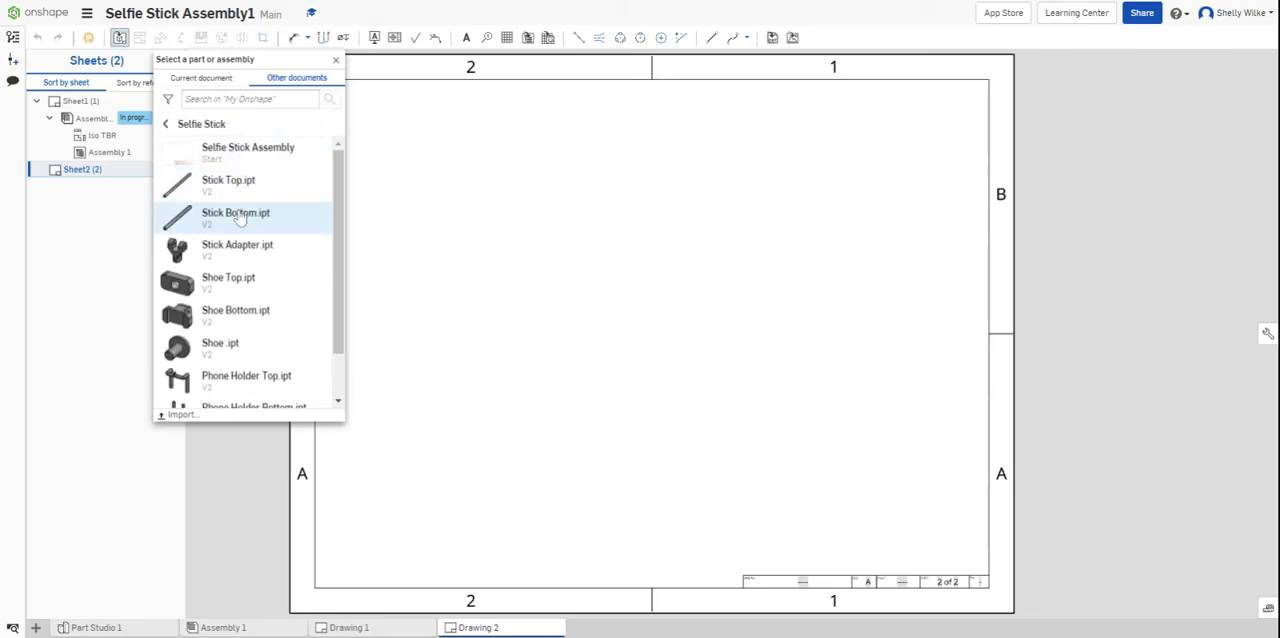
pyautogui.click(242, 211)
pyautogui.click(250, 210)
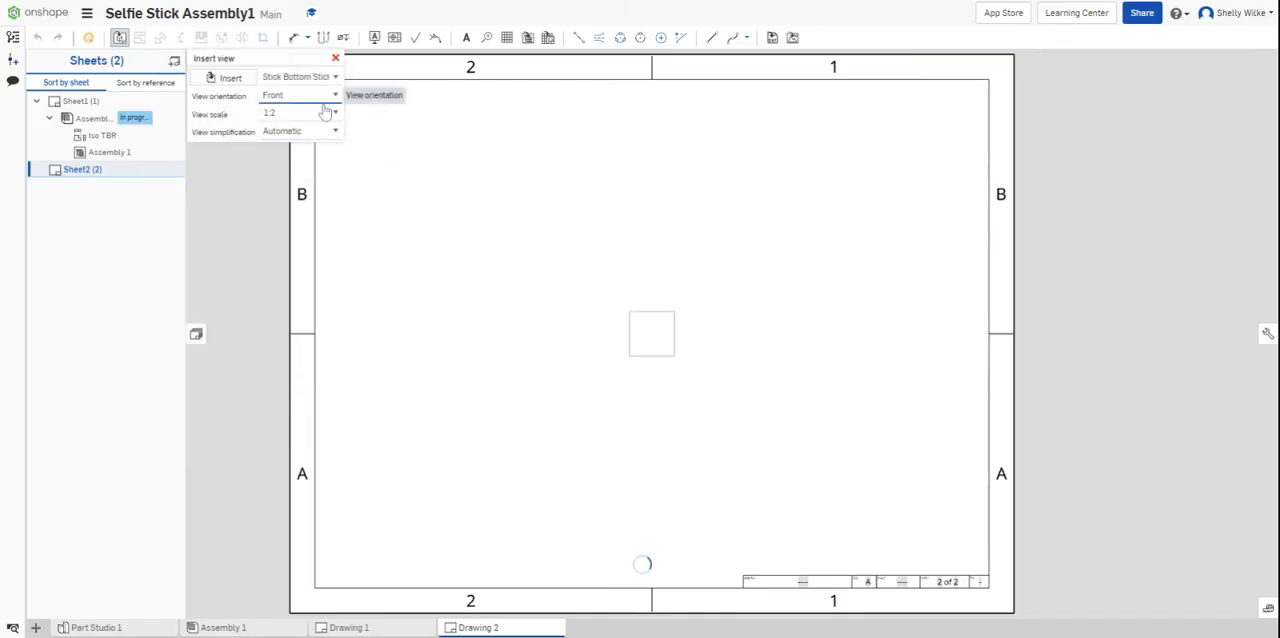
pyautogui.click(325, 168)
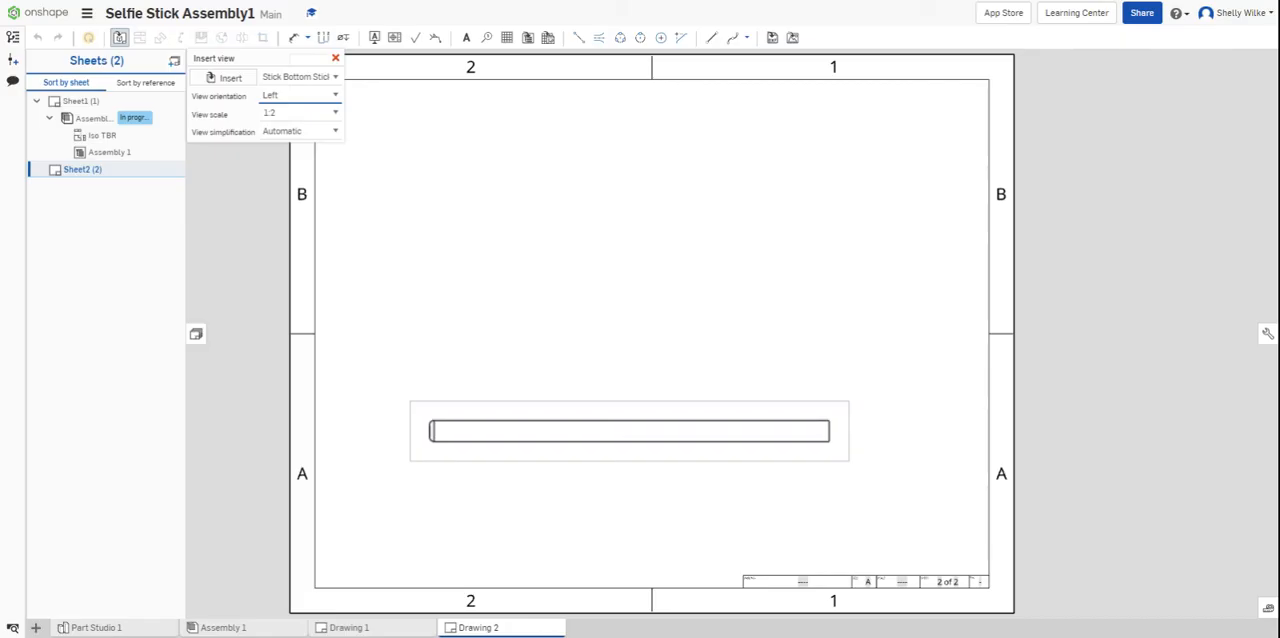
pyautogui.click(630, 432)
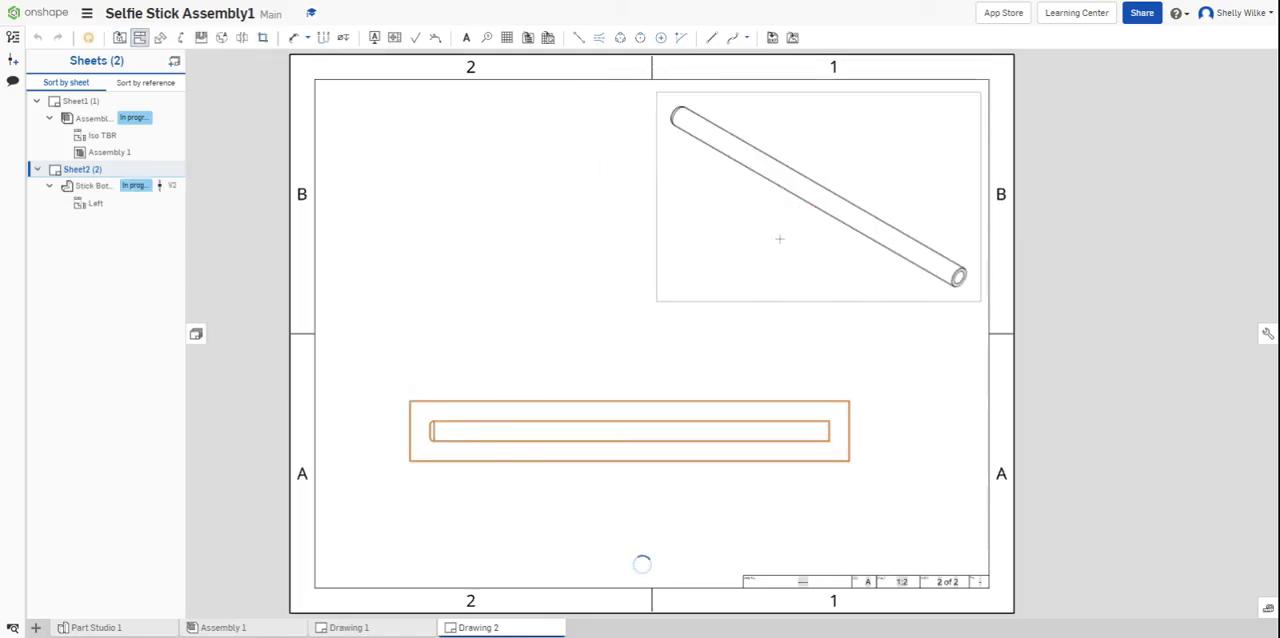
# - Project an isometric view to Sheet2's upper-right area and end views to the right and left of the Stick Bottom's base view
pyautogui.click(662, 429)
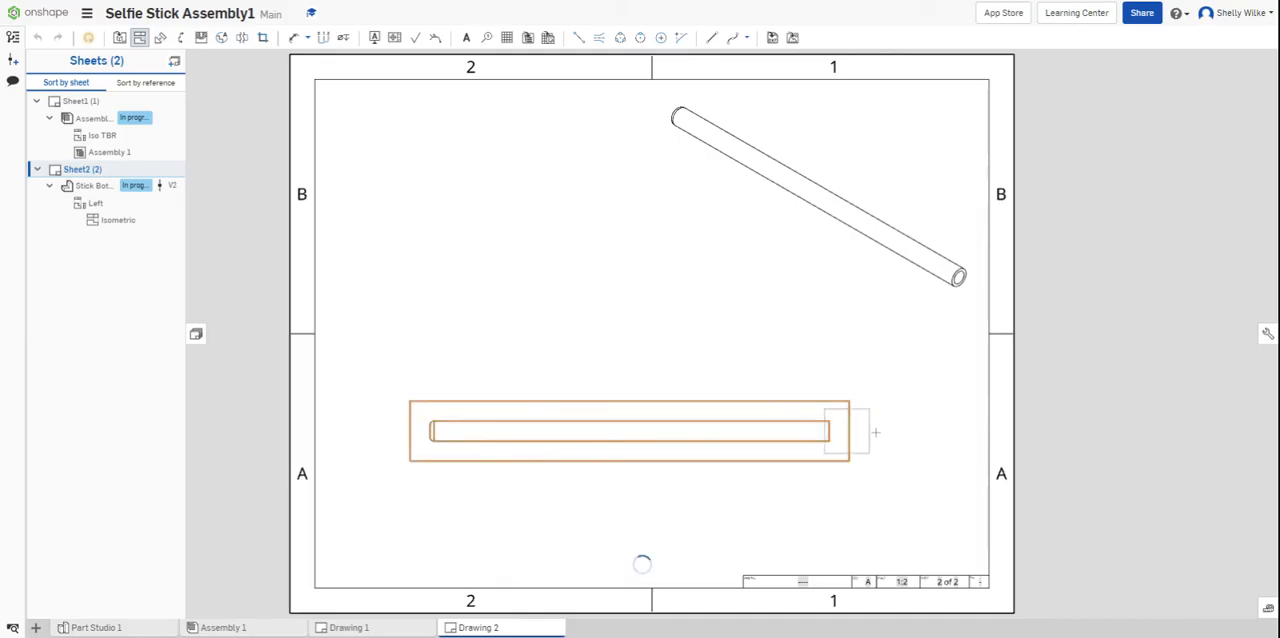
pyautogui.click(928, 441)
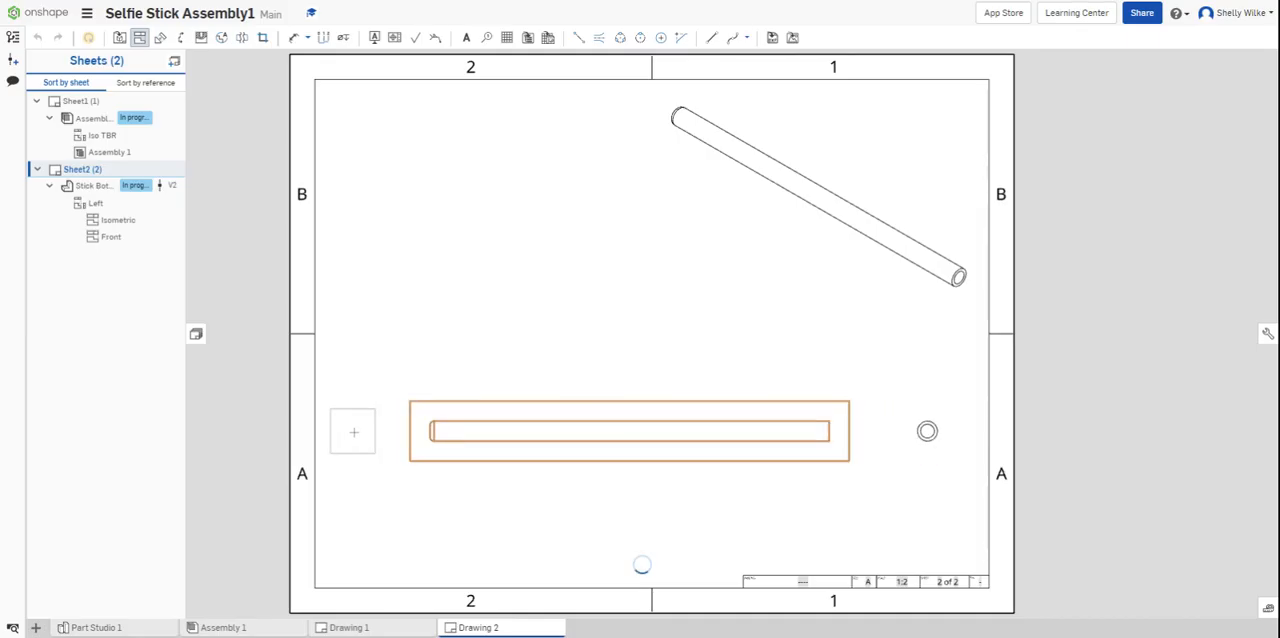
pyautogui.click(362, 383)
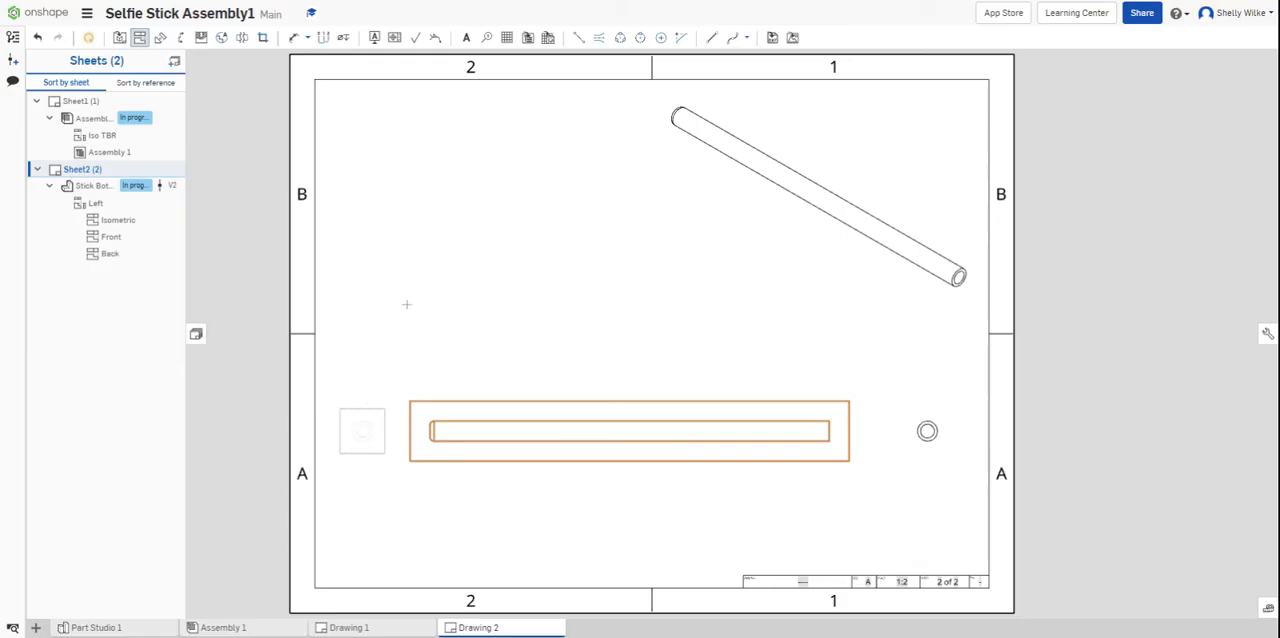
pyautogui.click(139, 41)
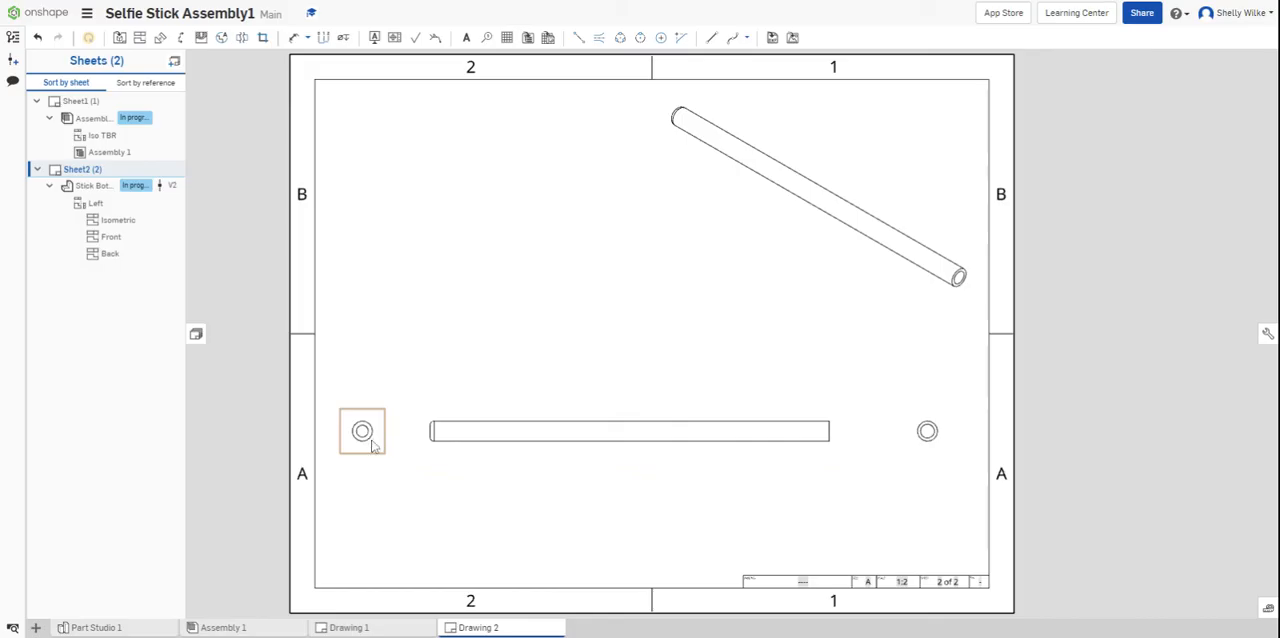
# - Hide the tangent edges in the Stick Bottom's base view and in its left end view on Sheet2
pyautogui.rightClick(480, 443)
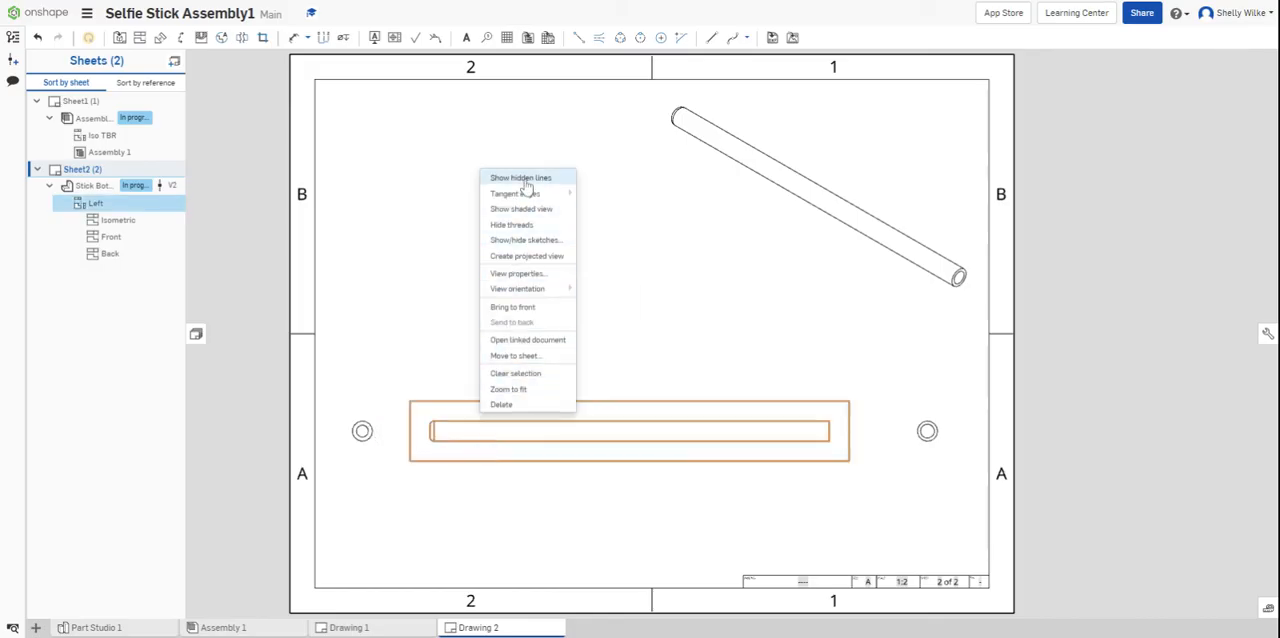
pyautogui.moveTo(535, 197)
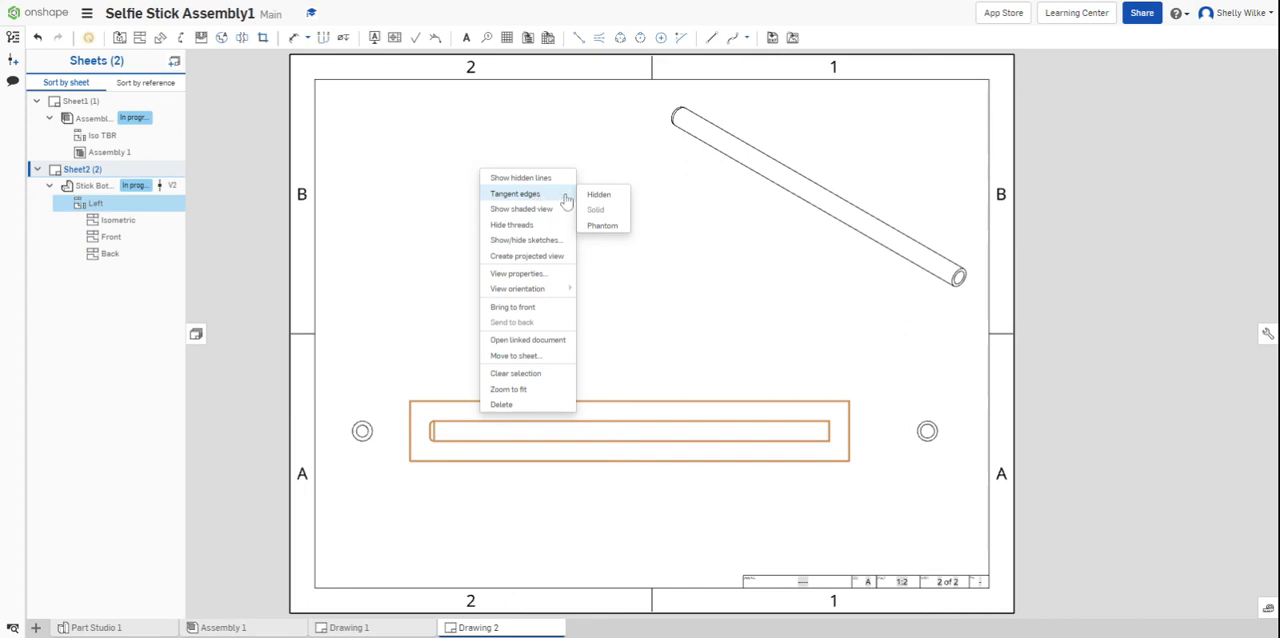
pyautogui.click(598, 194)
pyautogui.rightClick(371, 442)
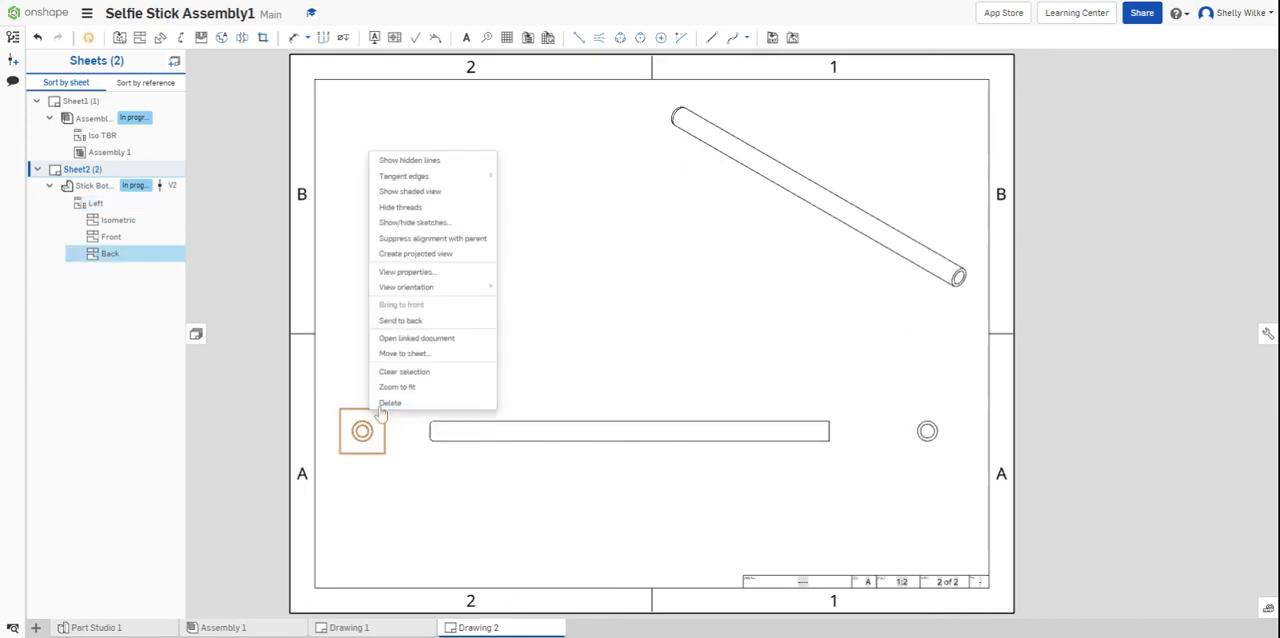
pyautogui.moveTo(440, 176)
pyautogui.click(520, 177)
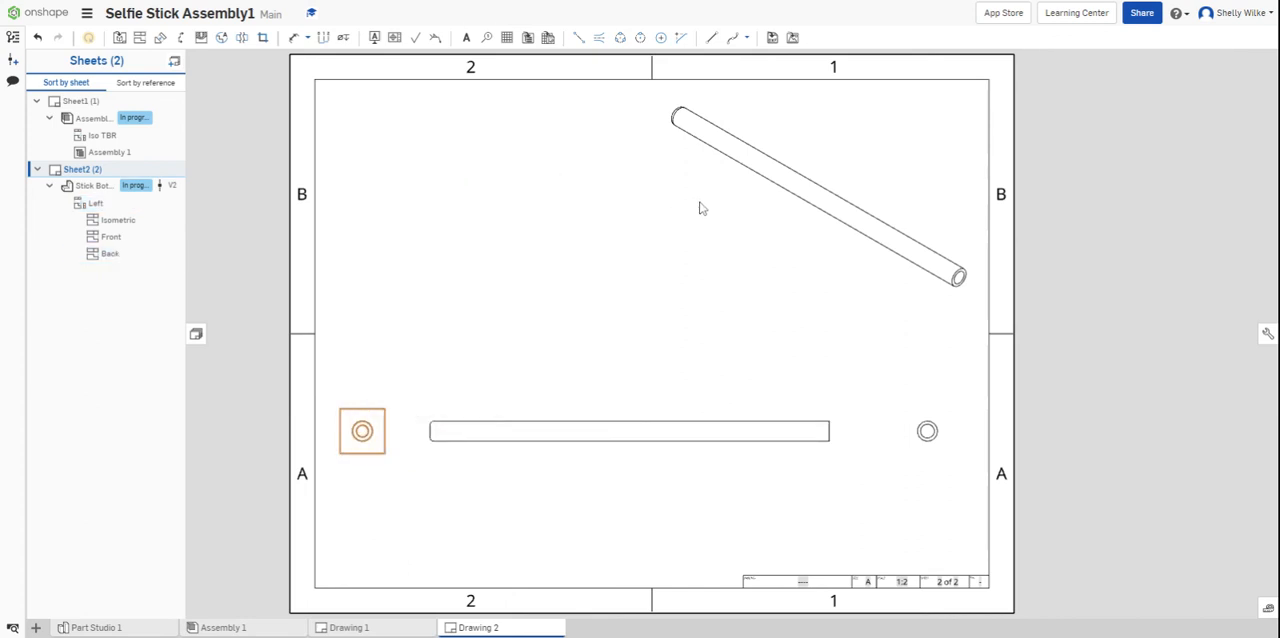
# - Hide the tangent edges in the Stick Bottom's isometric view and in its right end view
pyautogui.click(808, 206)
pyautogui.rightClick(806, 182)
pyautogui.moveTo(815, 203)
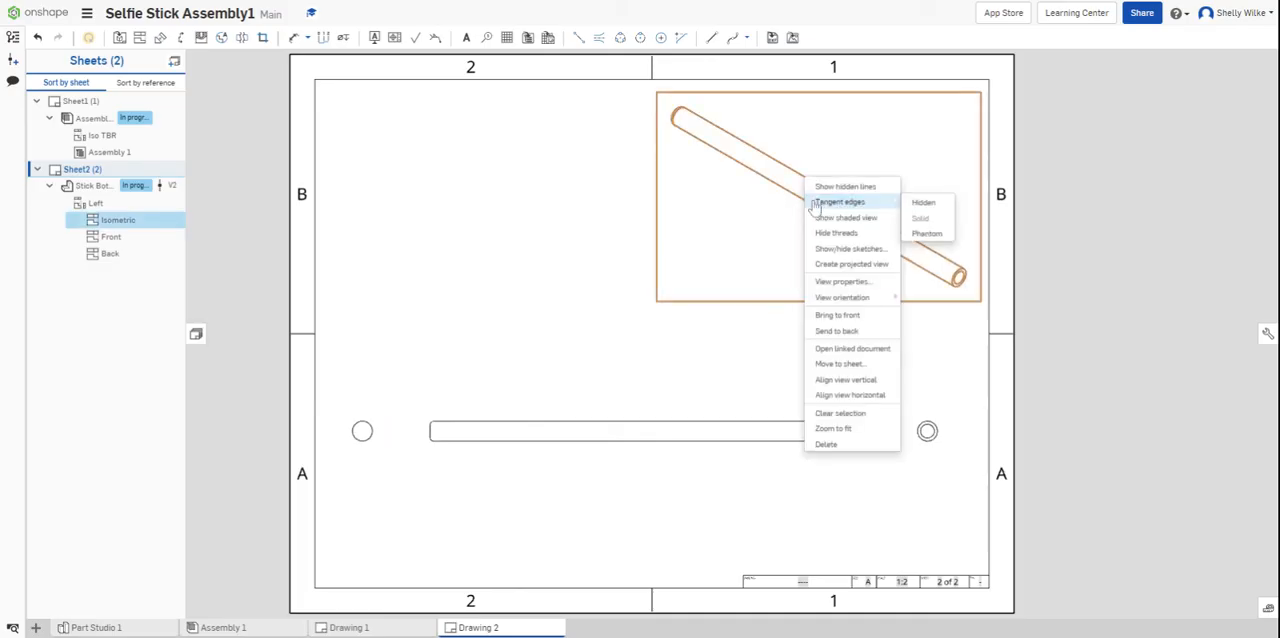
pyautogui.click(925, 428)
pyautogui.rightClick(923, 414)
pyautogui.moveTo(958, 437)
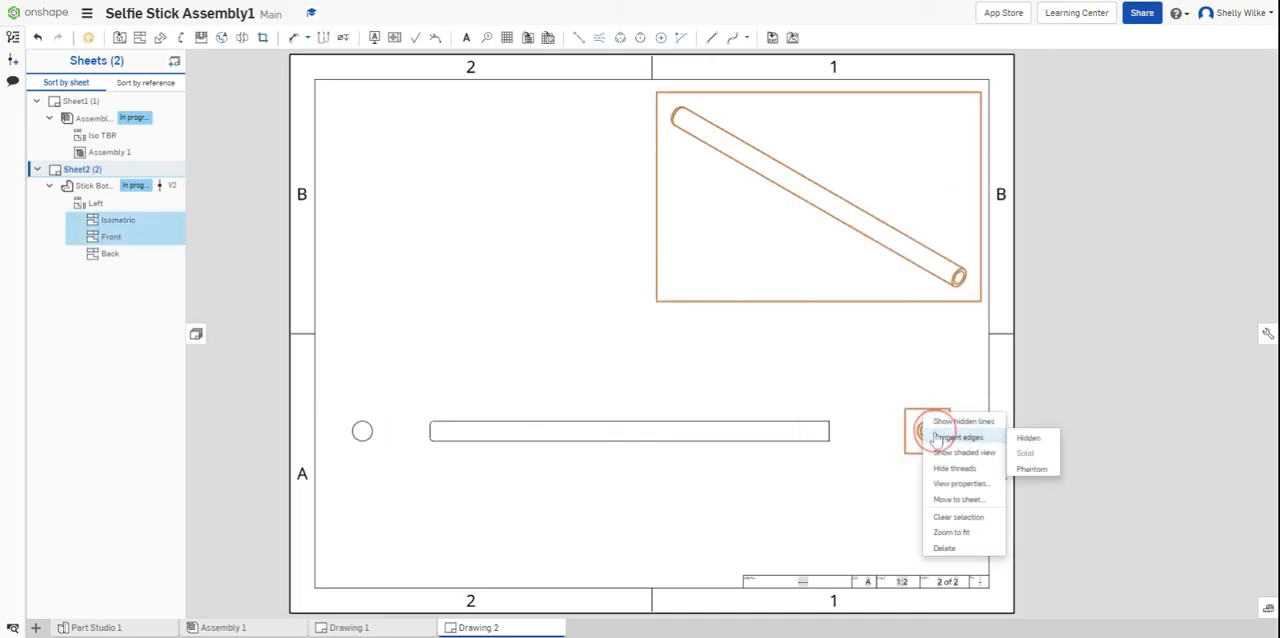
pyautogui.click(1028, 434)
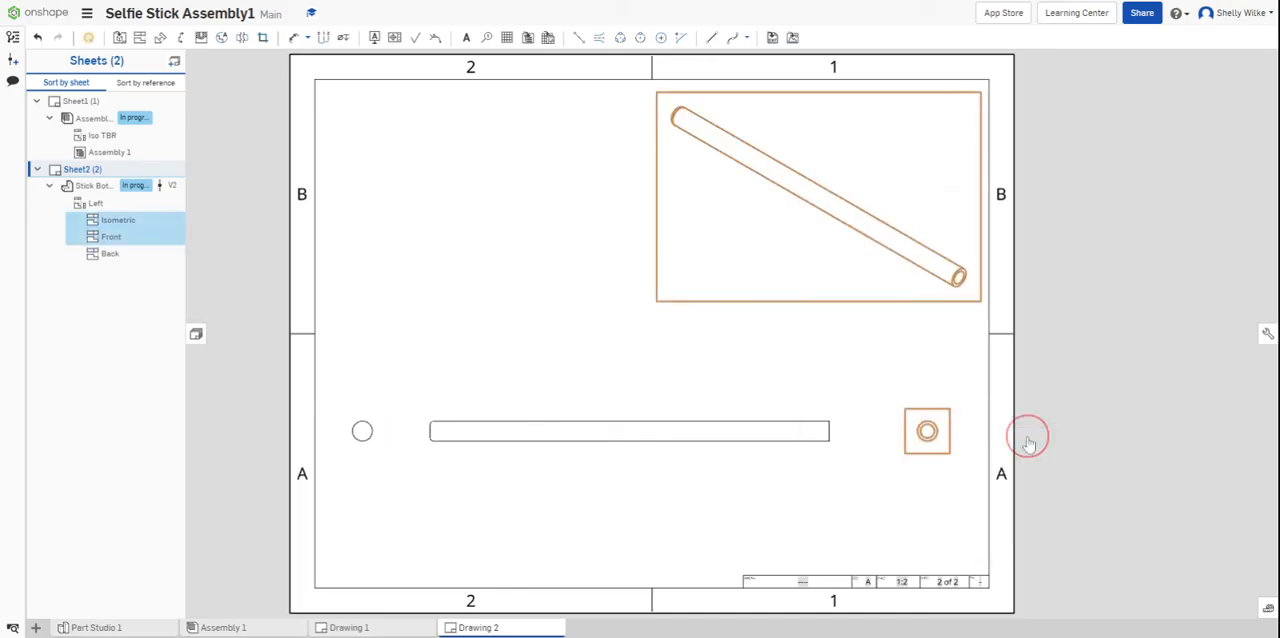
pyautogui.rightClick(920, 412)
pyautogui.click(846, 363)
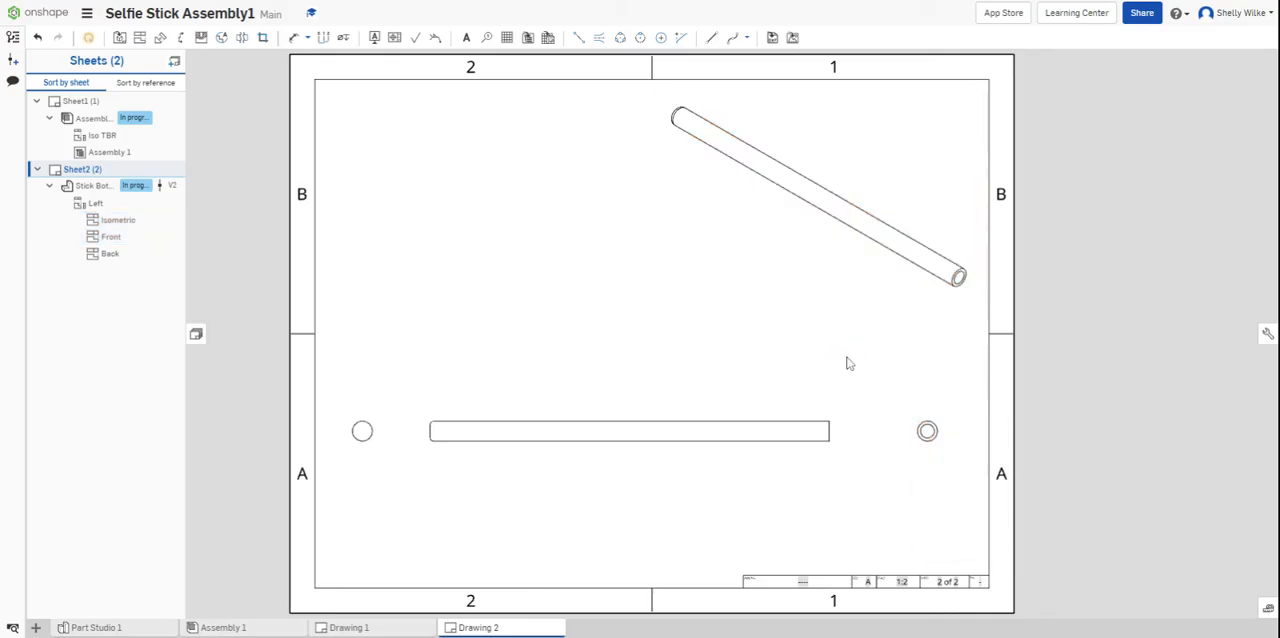
pyautogui.rightClick(925, 429)
pyautogui.moveTo(960, 169)
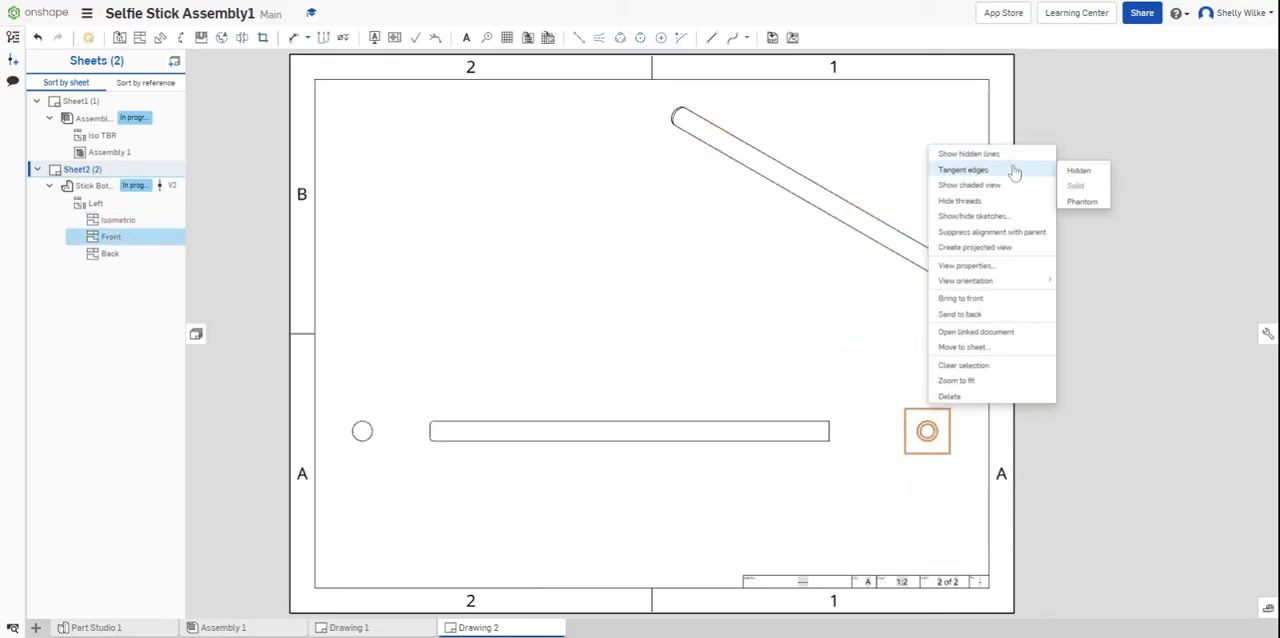
pyautogui.click(1074, 183)
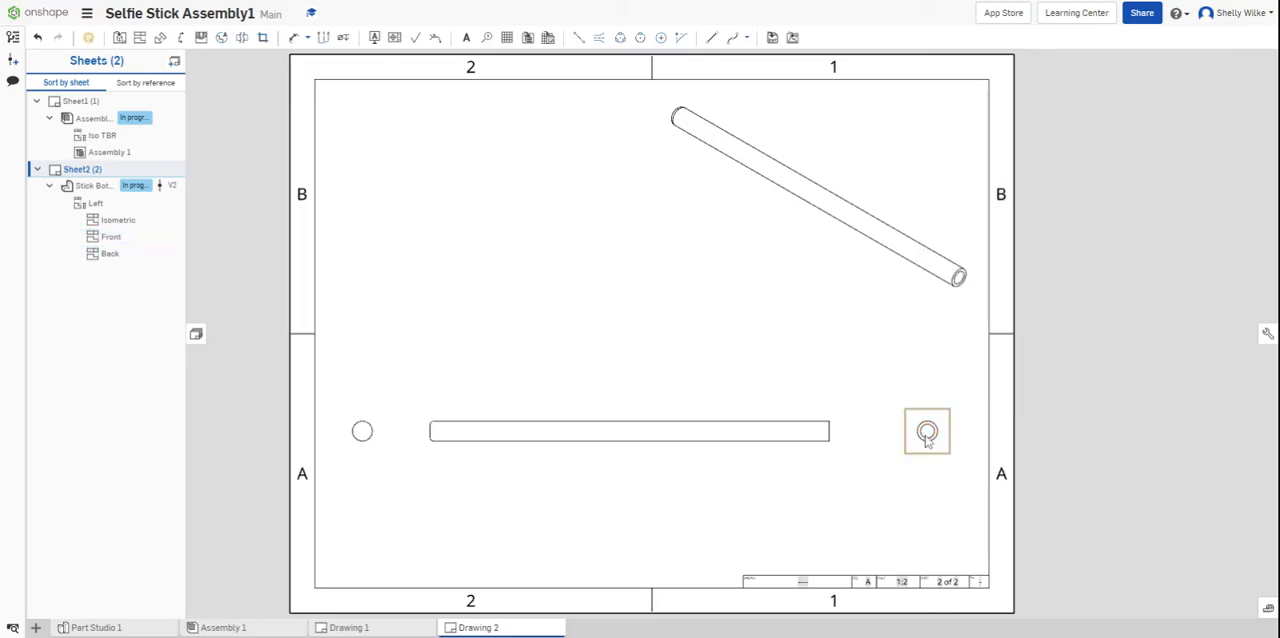
# - Show hidden lines in the Stick Bottom's right end view, base view and left end view
pyautogui.rightClick(927, 428)
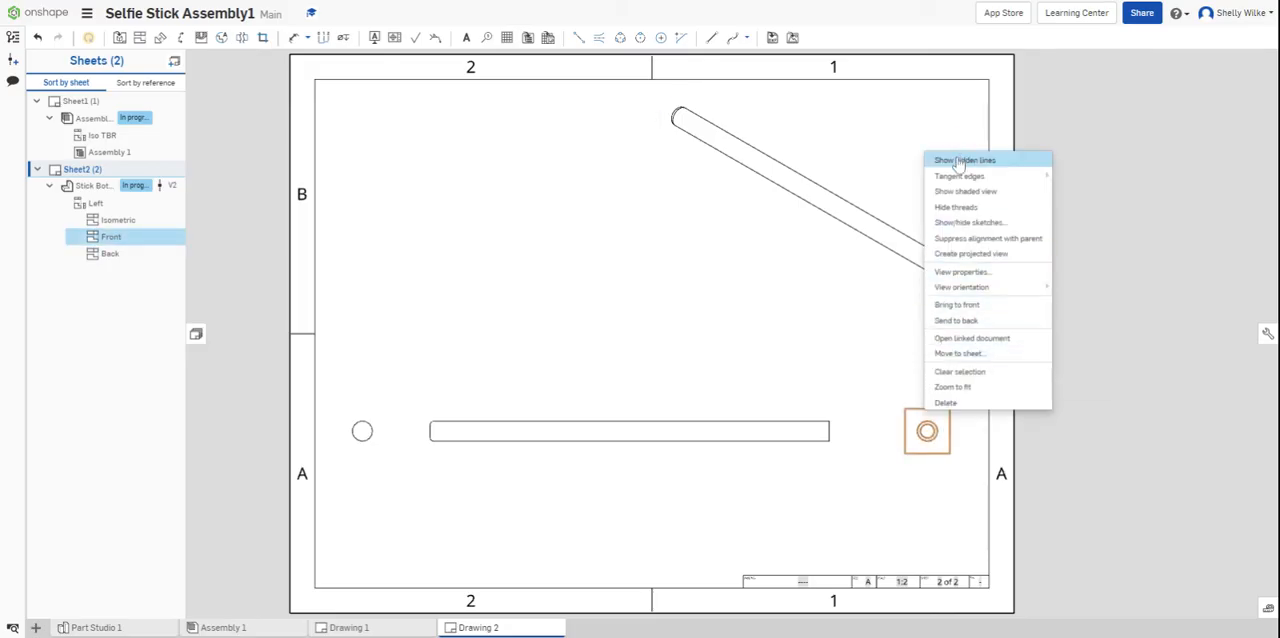
pyautogui.click(958, 161)
pyautogui.click(686, 443)
pyautogui.rightClick(686, 440)
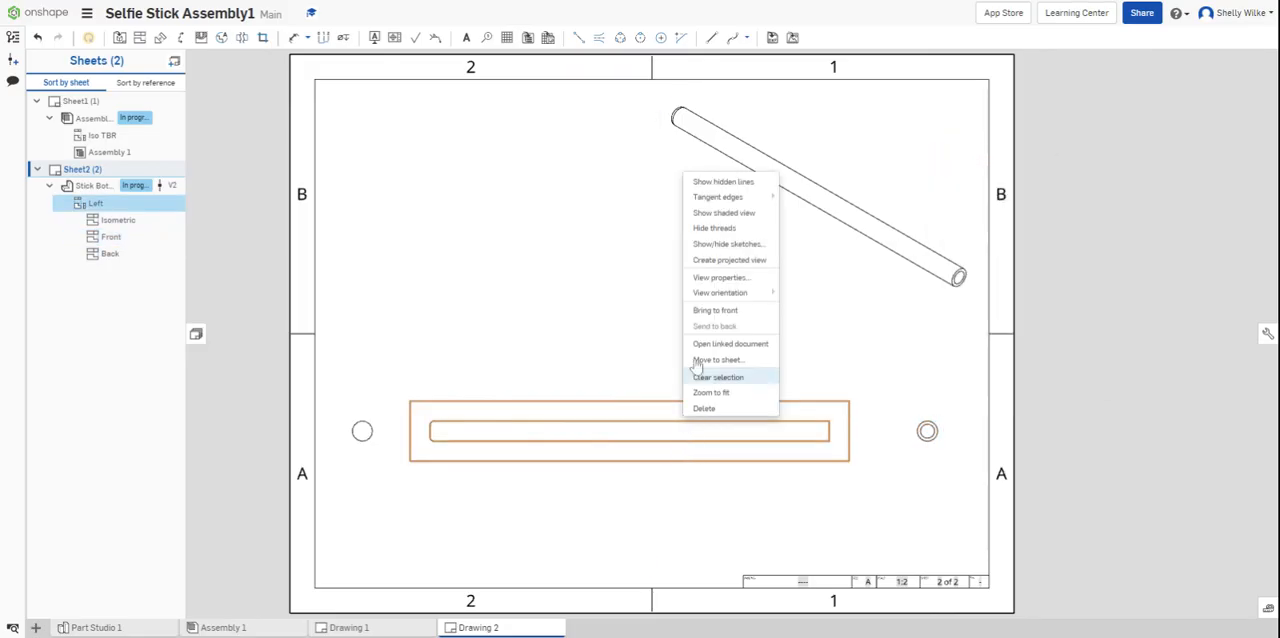
pyautogui.click(705, 181)
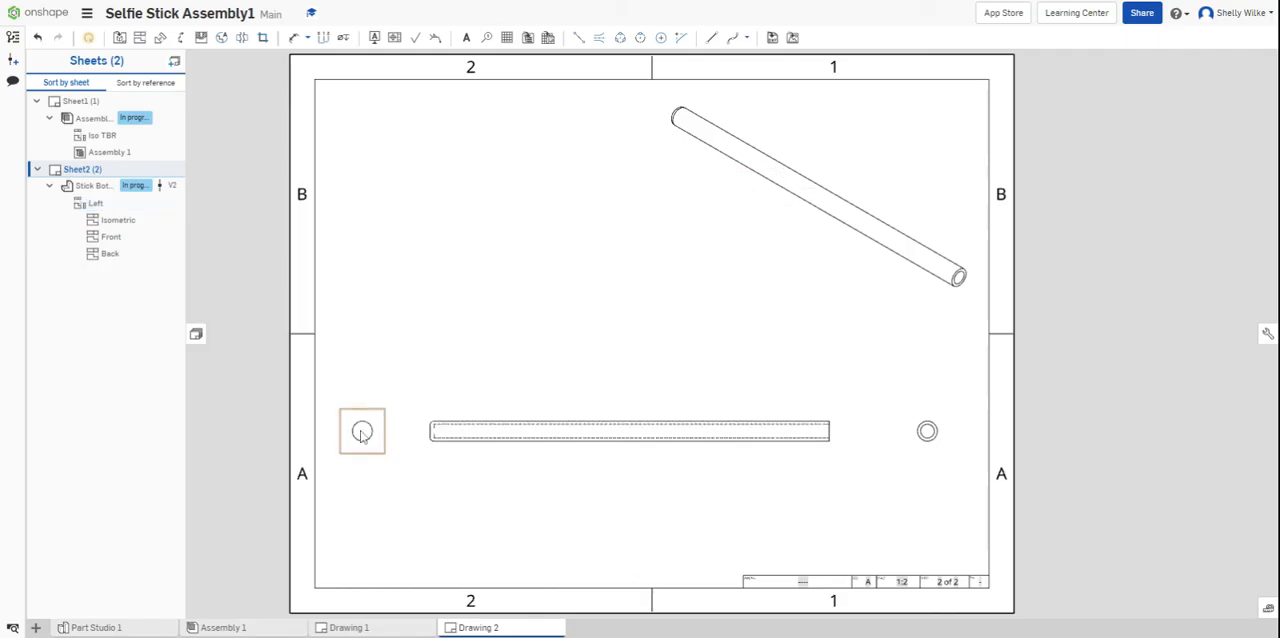
pyautogui.rightClick(362, 432)
pyautogui.click(416, 160)
pyautogui.click(590, 376)
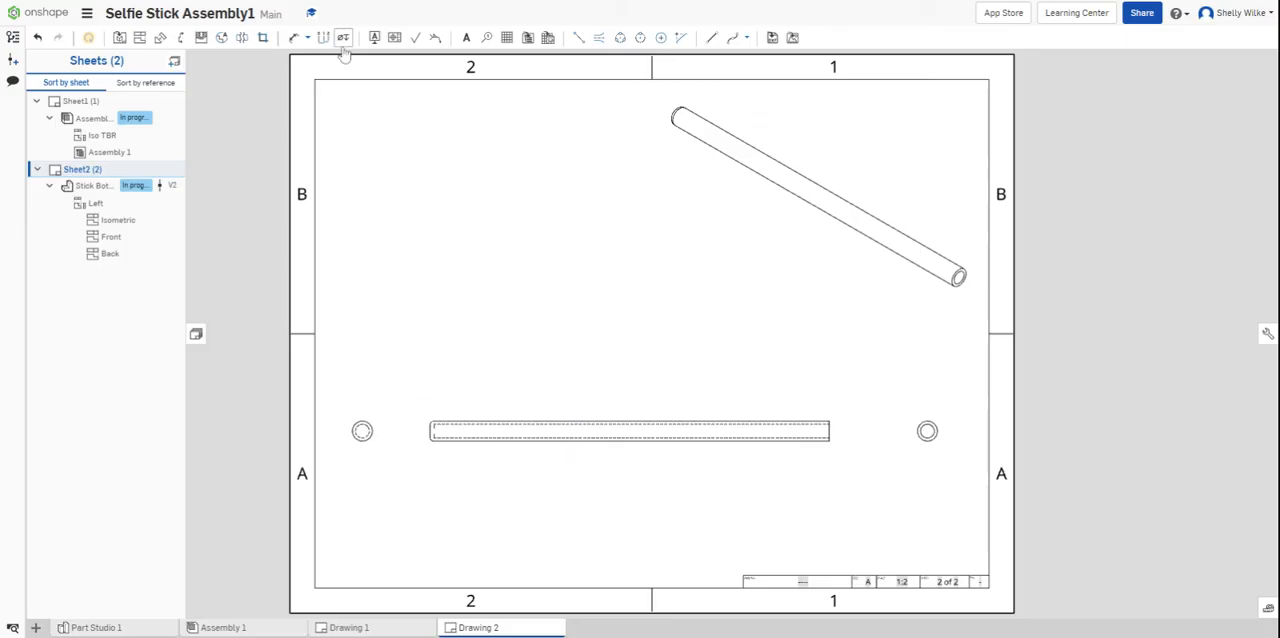
# - Create a horizontal section view A through the Stick Bottom's centreline and place it above the base view
pyautogui.click(180, 37)
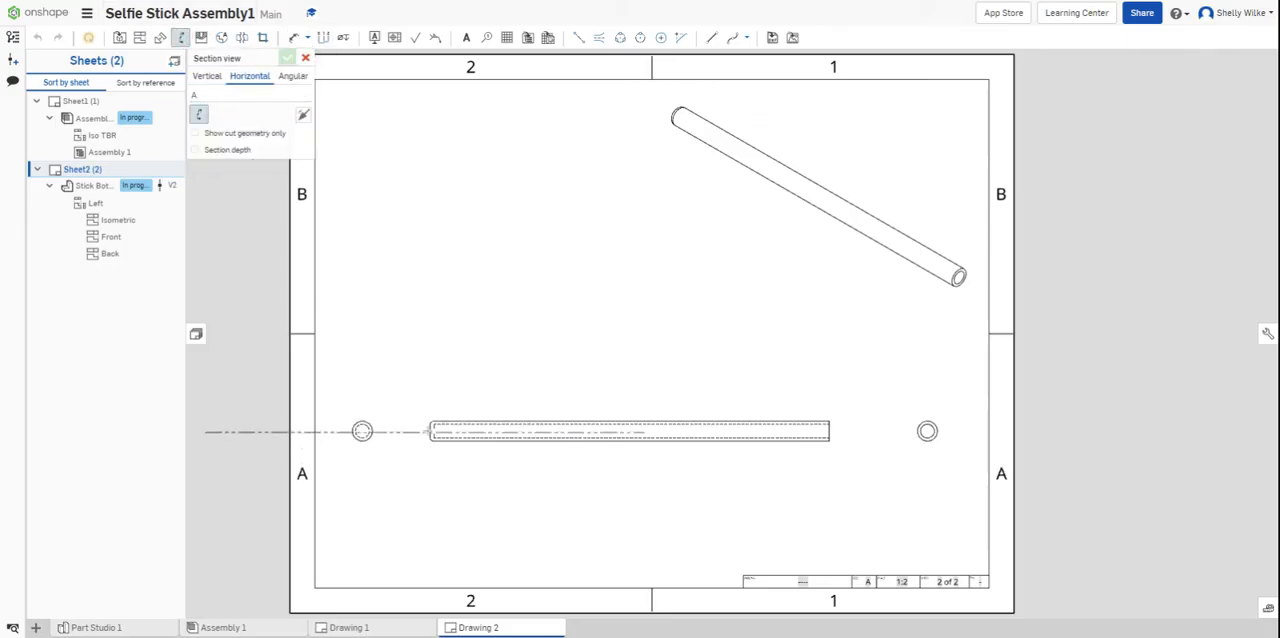
pyautogui.click(430, 431)
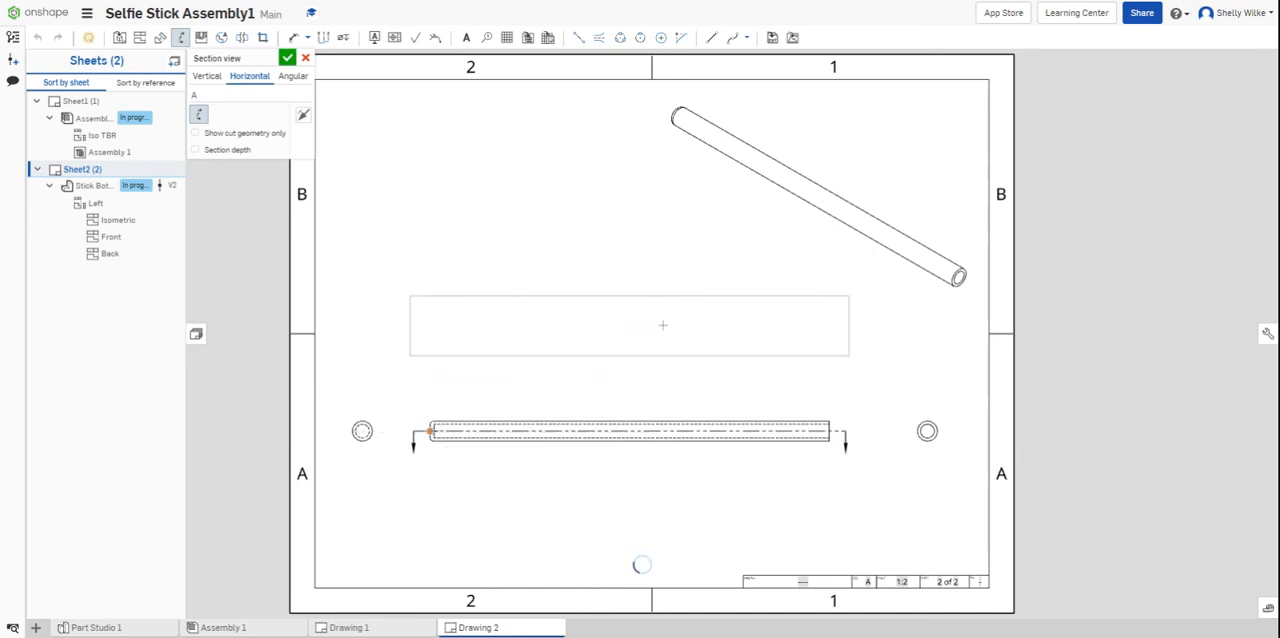
pyautogui.click(662, 321)
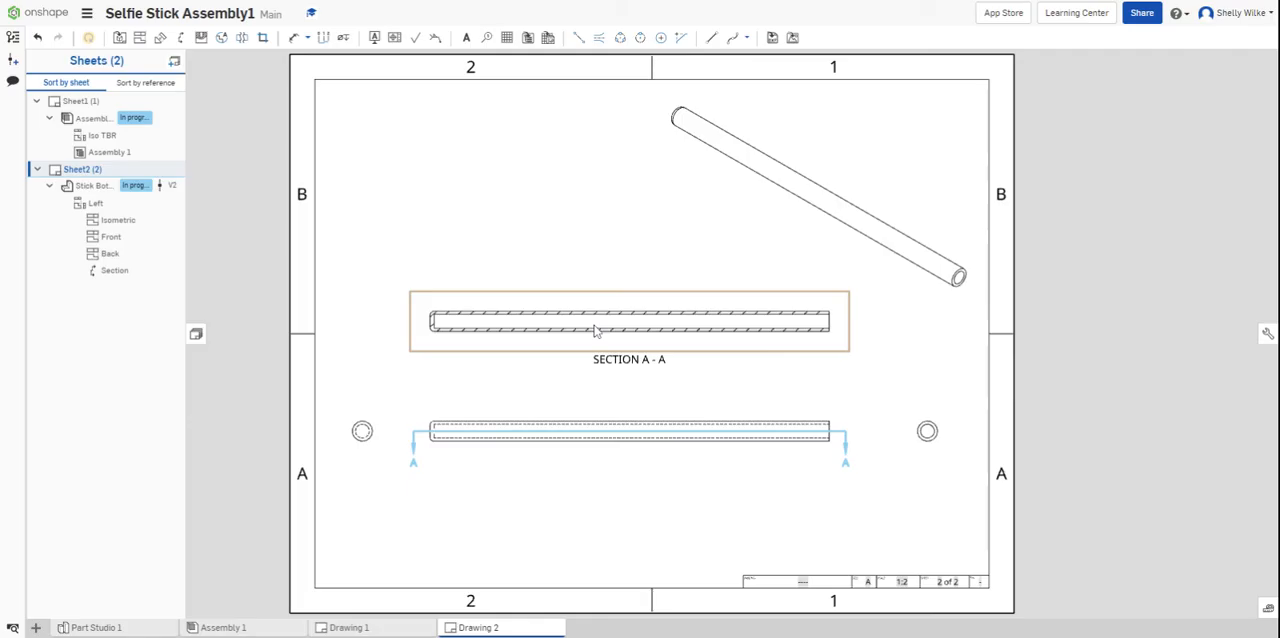
pyautogui.click(519, 437)
pyautogui.click(560, 434)
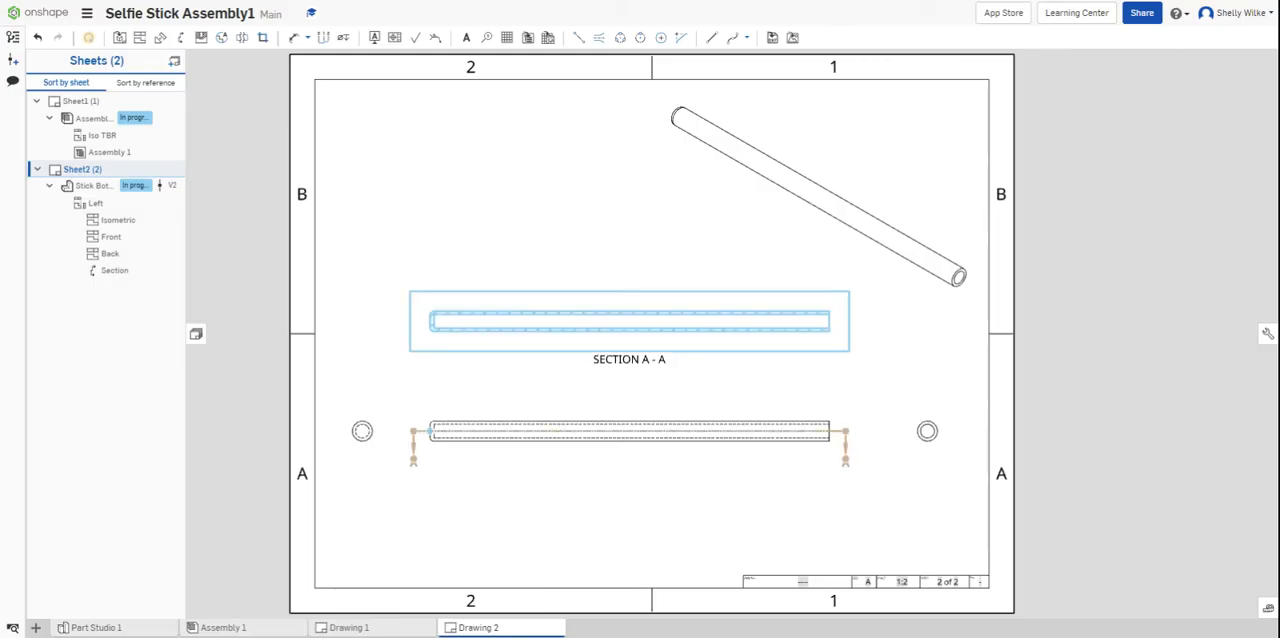
pyautogui.click(377, 406)
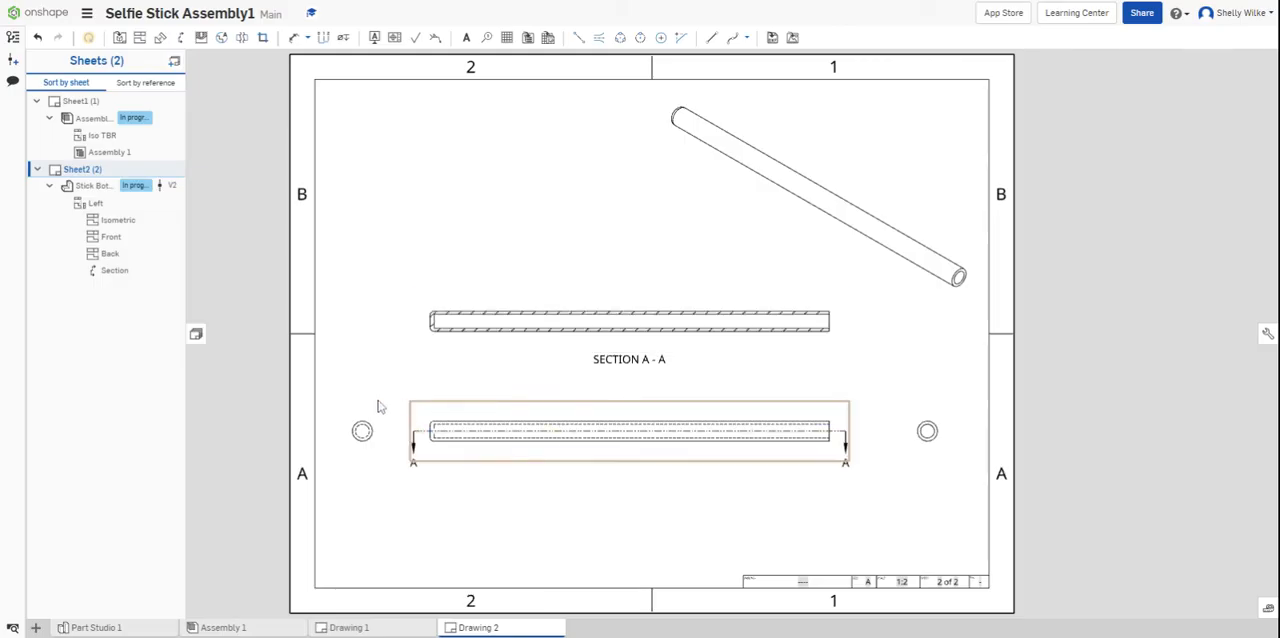
# - Add a third sheet and insert a Left view of Stick Top.ipt from the Selfie Stick folder at 1:2 scale, slightly left of the sheet's centre
pyautogui.click(174, 62)
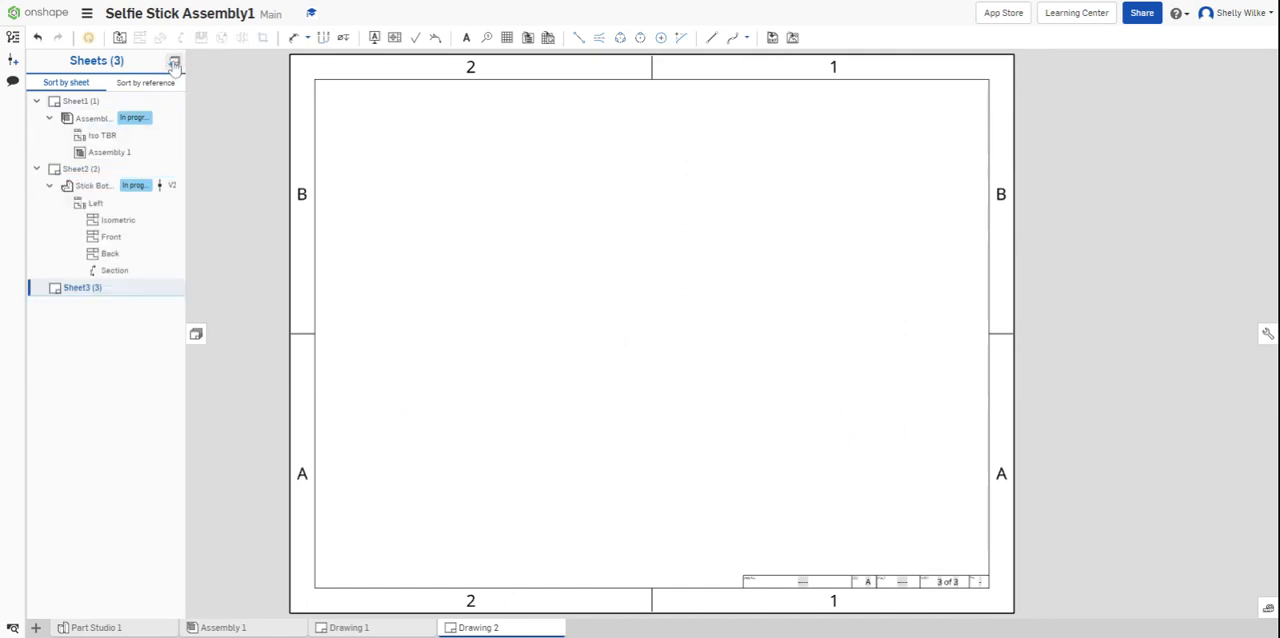
pyautogui.click(119, 37)
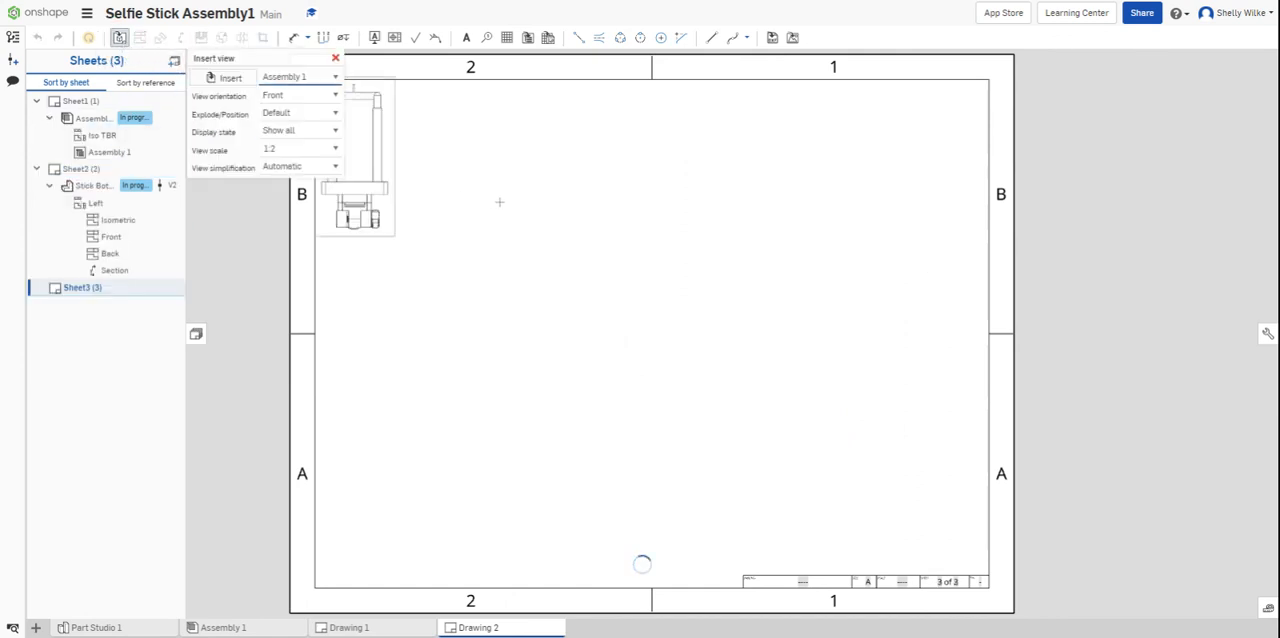
pyautogui.click(652, 334)
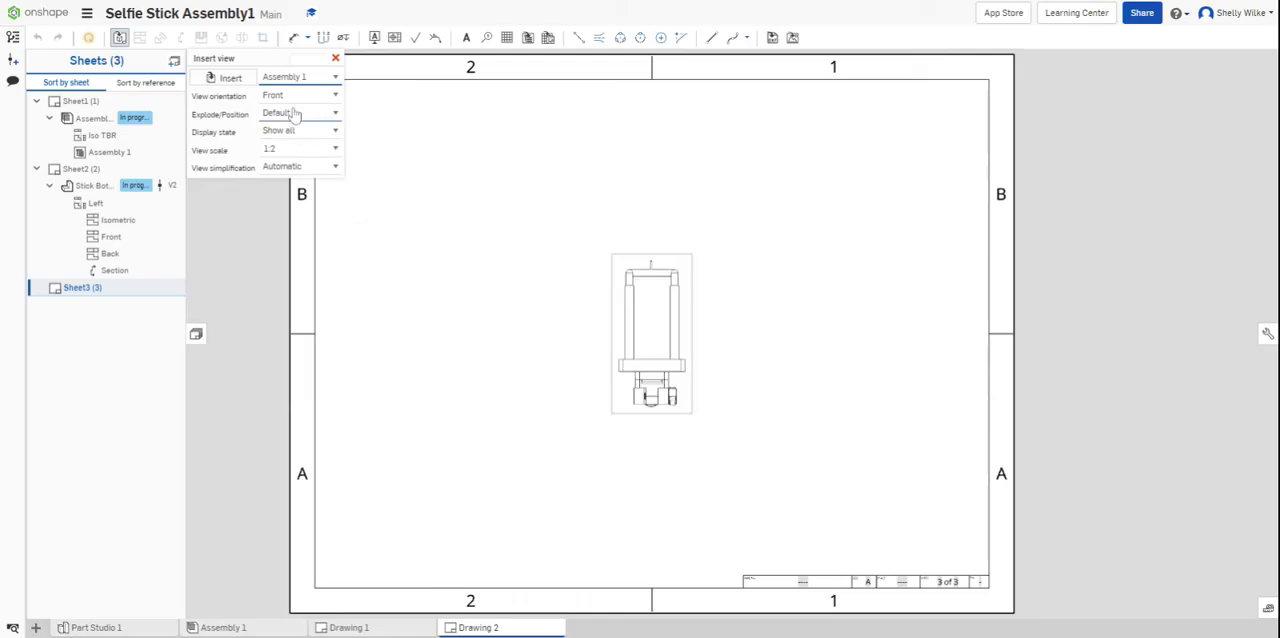
pyautogui.click(223, 80)
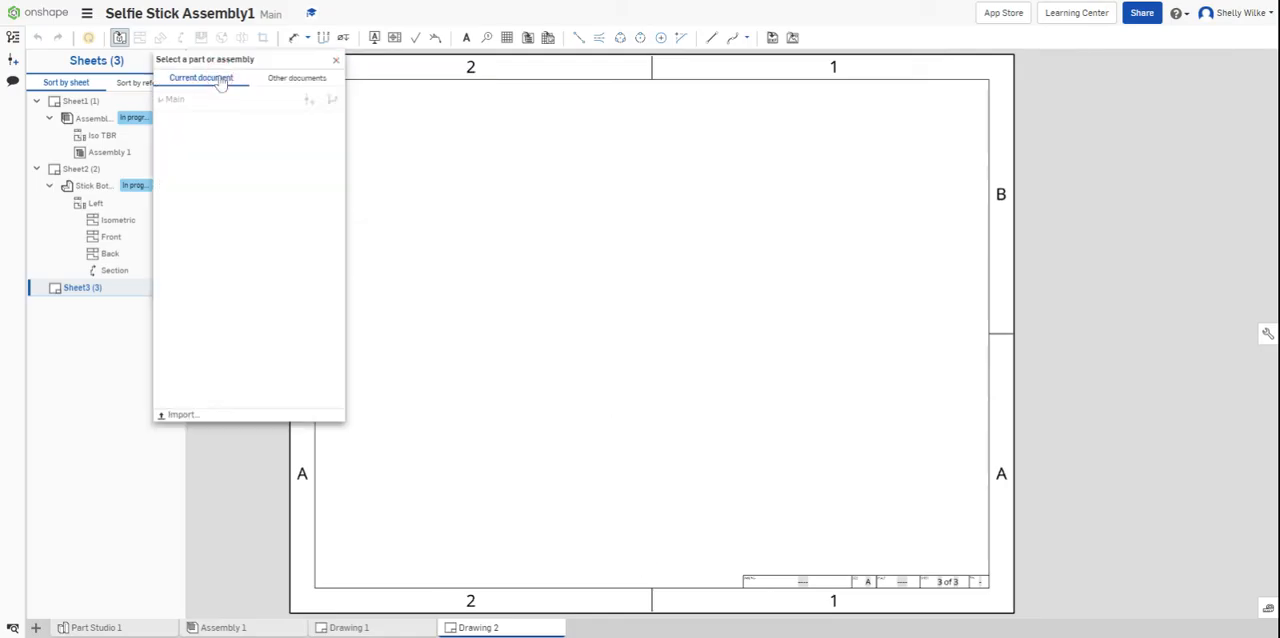
pyautogui.click(290, 77)
pyautogui.click(214, 128)
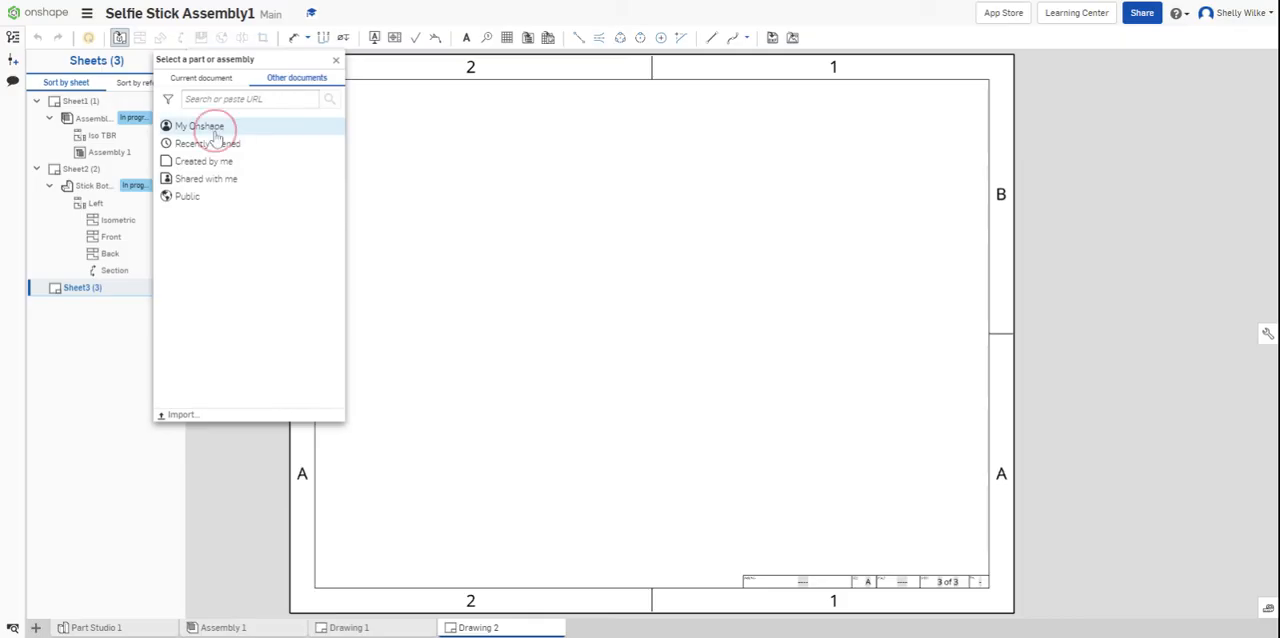
pyautogui.click(217, 212)
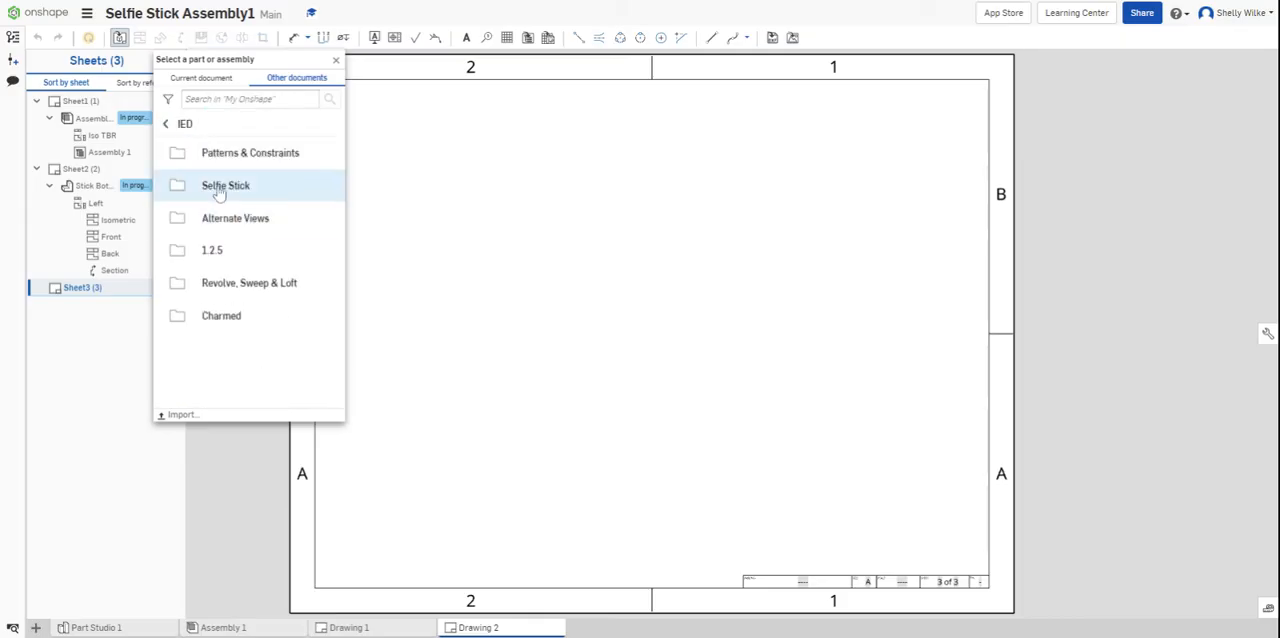
pyautogui.click(218, 190)
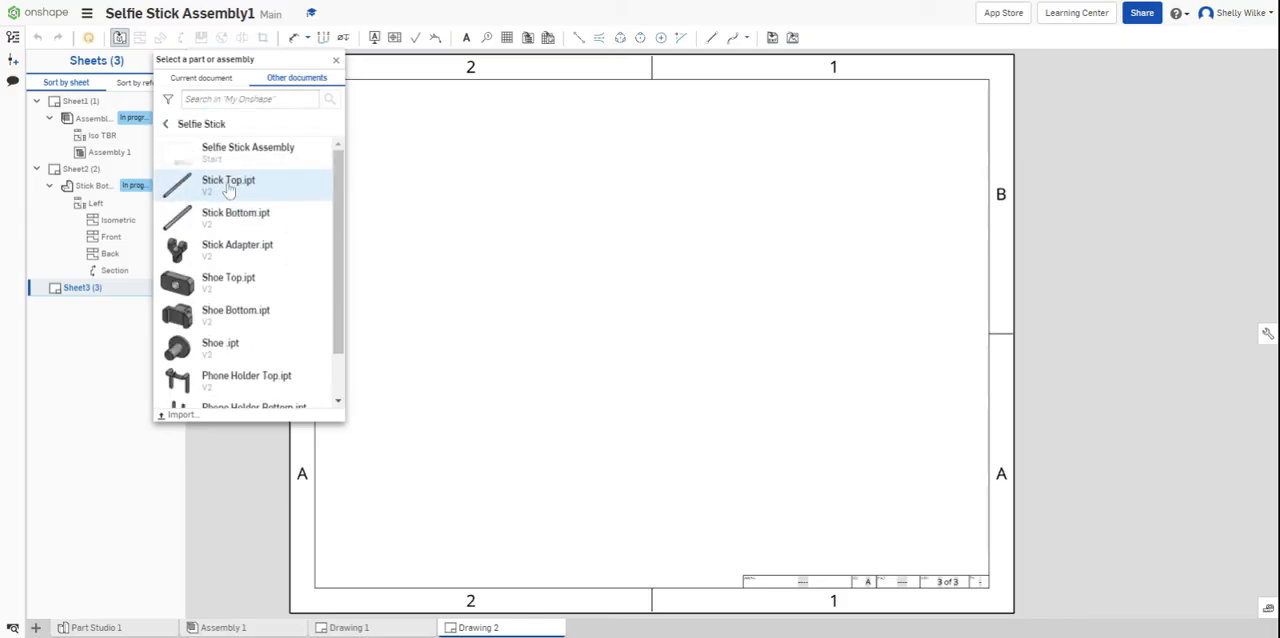
pyautogui.click(229, 186)
pyautogui.click(248, 211)
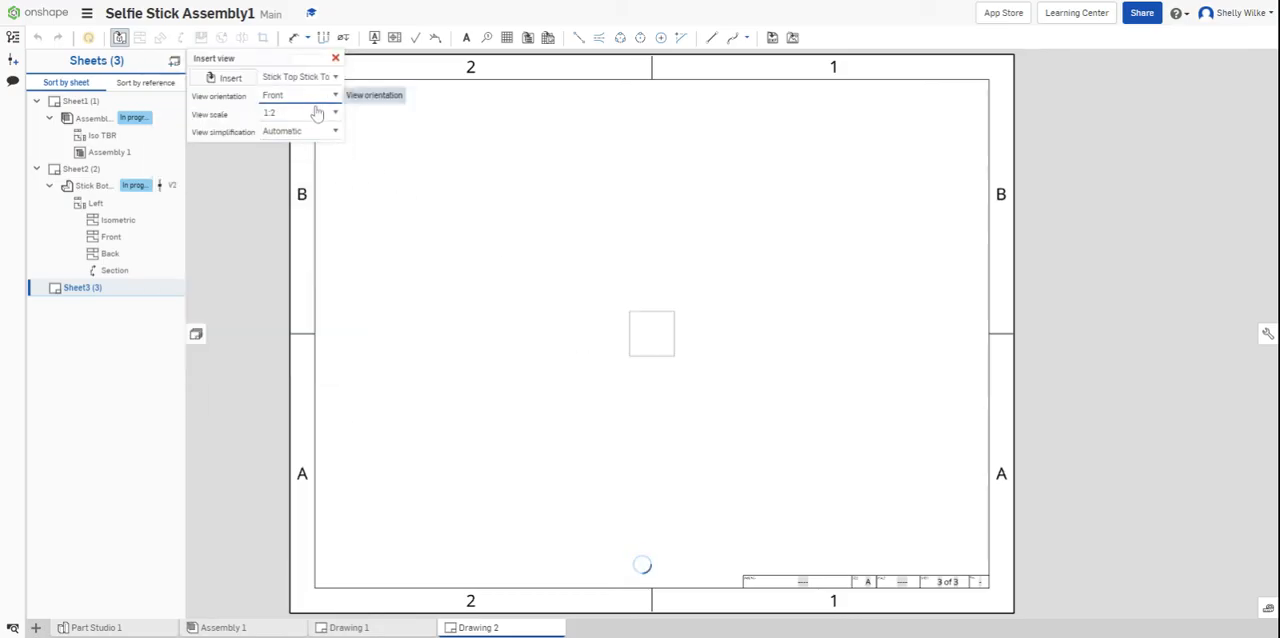
pyautogui.click(316, 113)
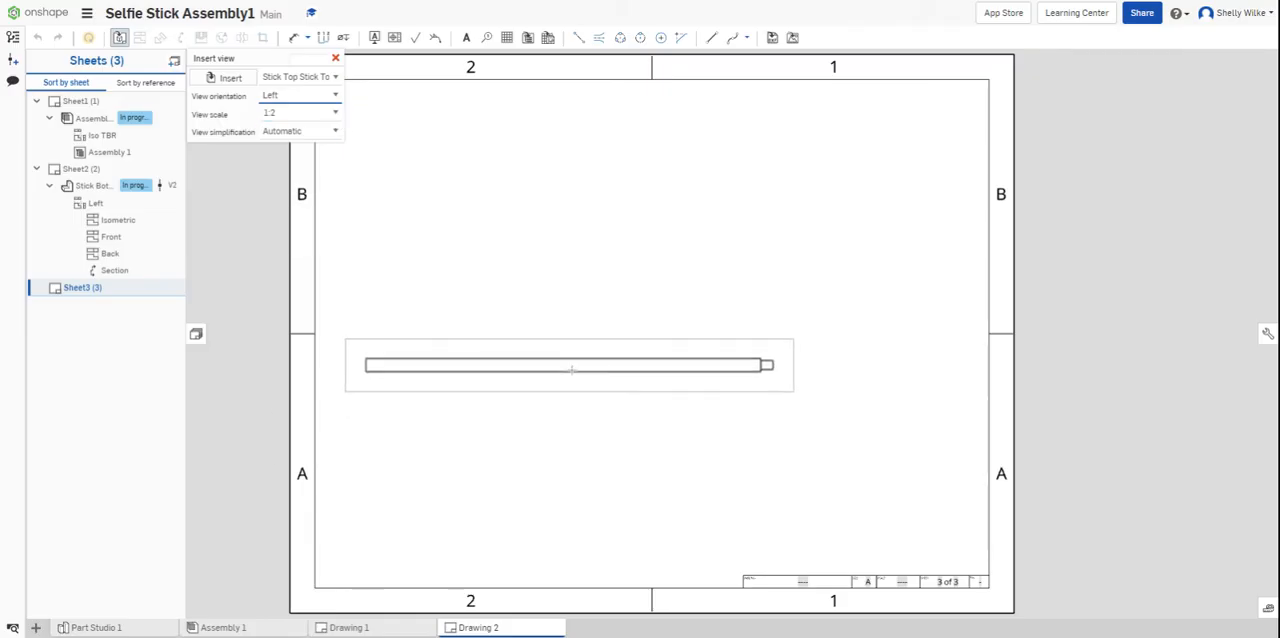
pyautogui.click(571, 375)
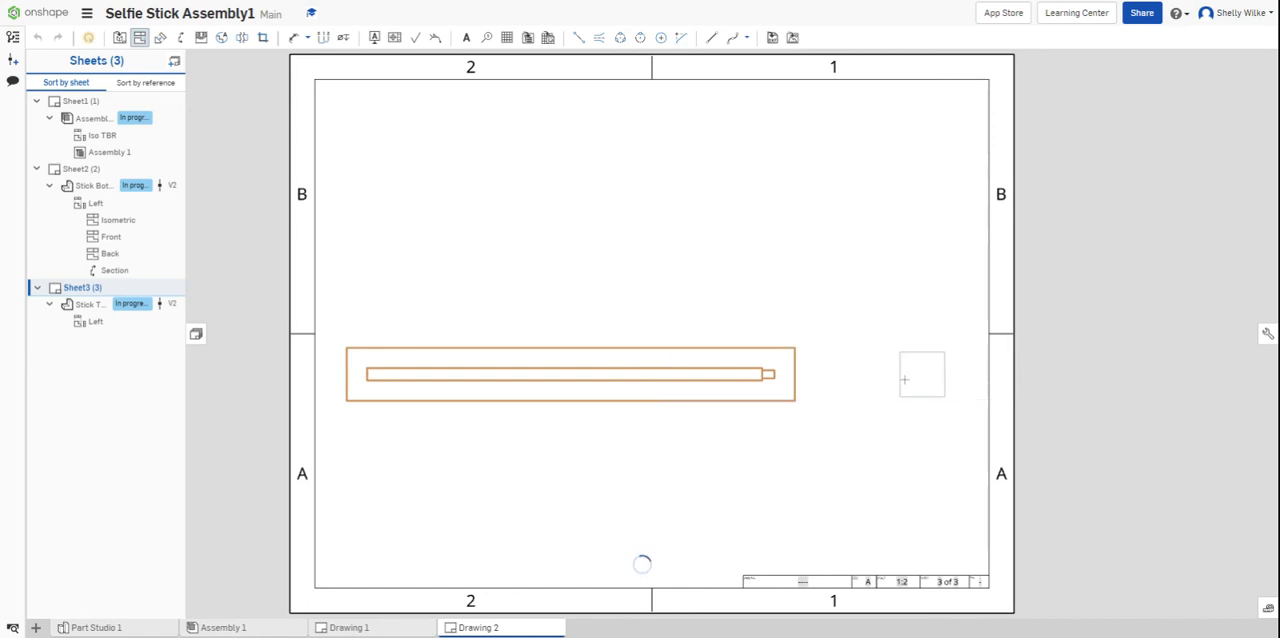
# - Project an end view to the right of the Stick Top's base view and an isometric view to Sheet3's upper-right area
pyautogui.click(895, 381)
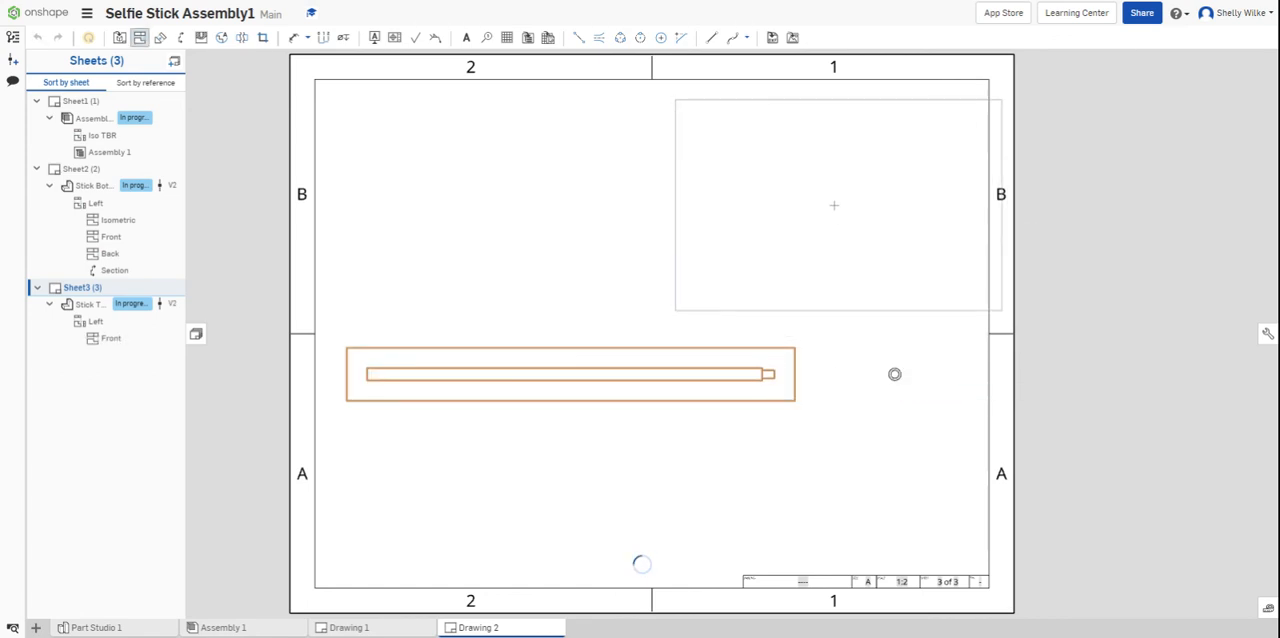
pyautogui.click(821, 202)
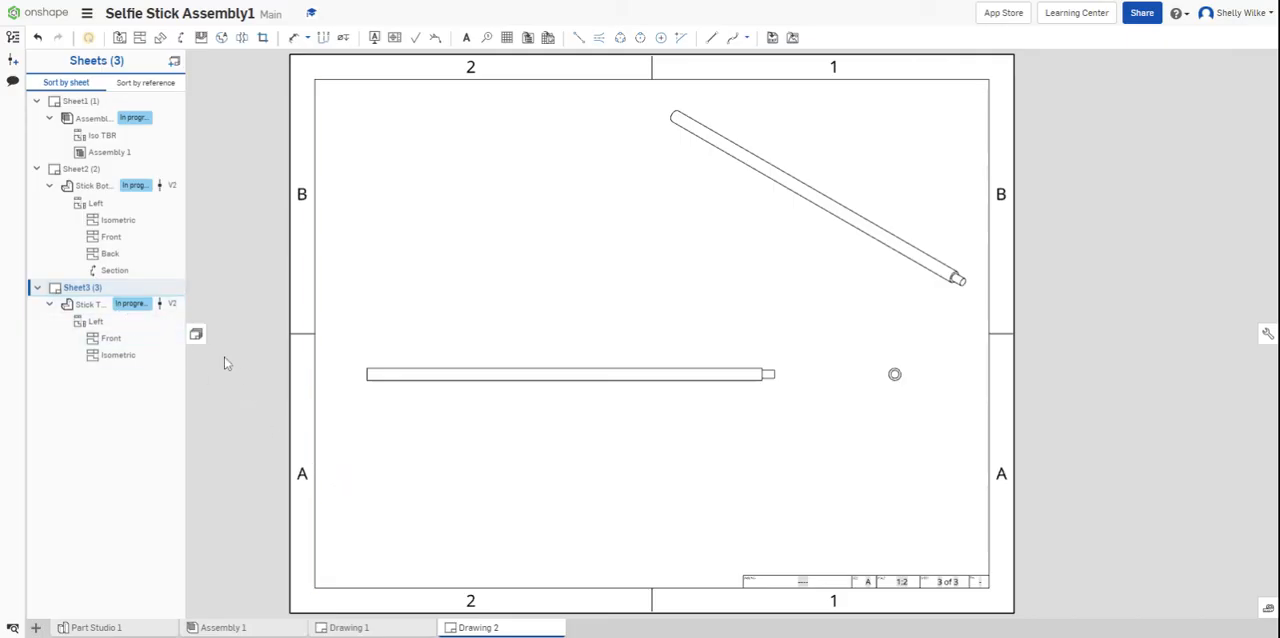
pyautogui.moveTo(135, 634)
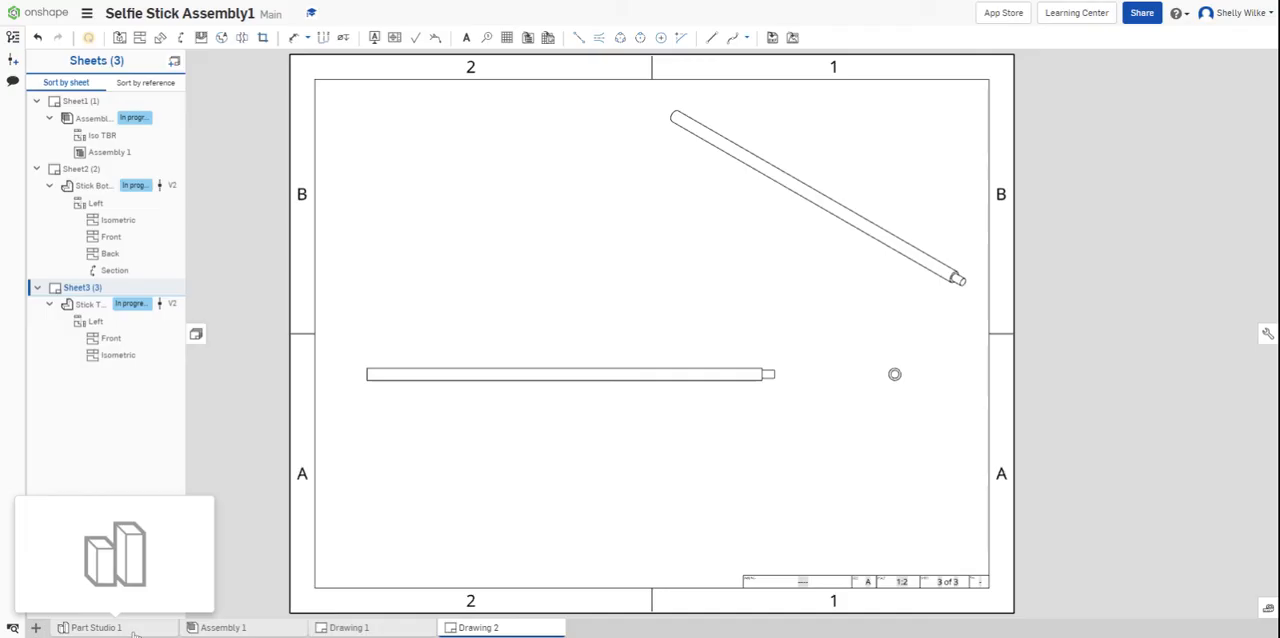